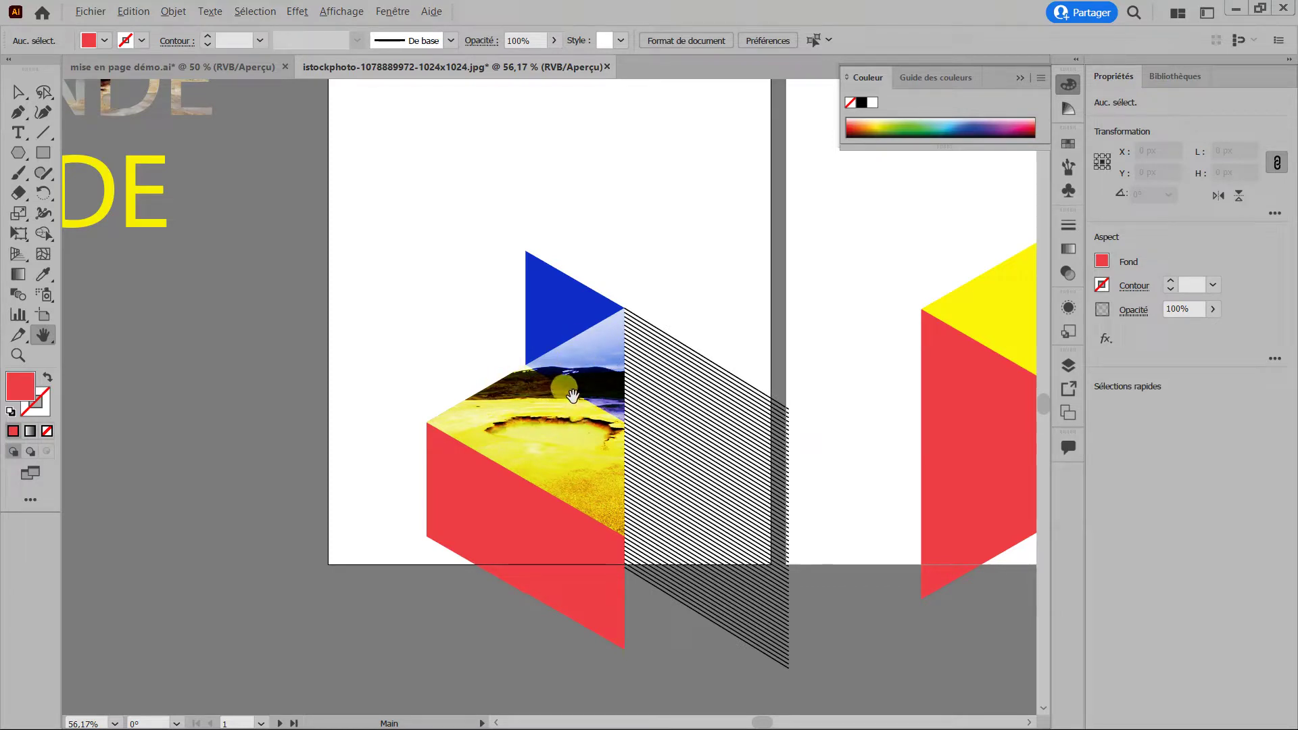
Select the coloured example artwork in full to examine the triangular grid it is built on.
{"action": "scroll", "coordinate": [513, 325], "scroll_direction": "down", "scroll_amount": 10}
{"action": "scroll", "coordinate": [609, 511], "scroll_direction": "up", "scroll_amount": 4}
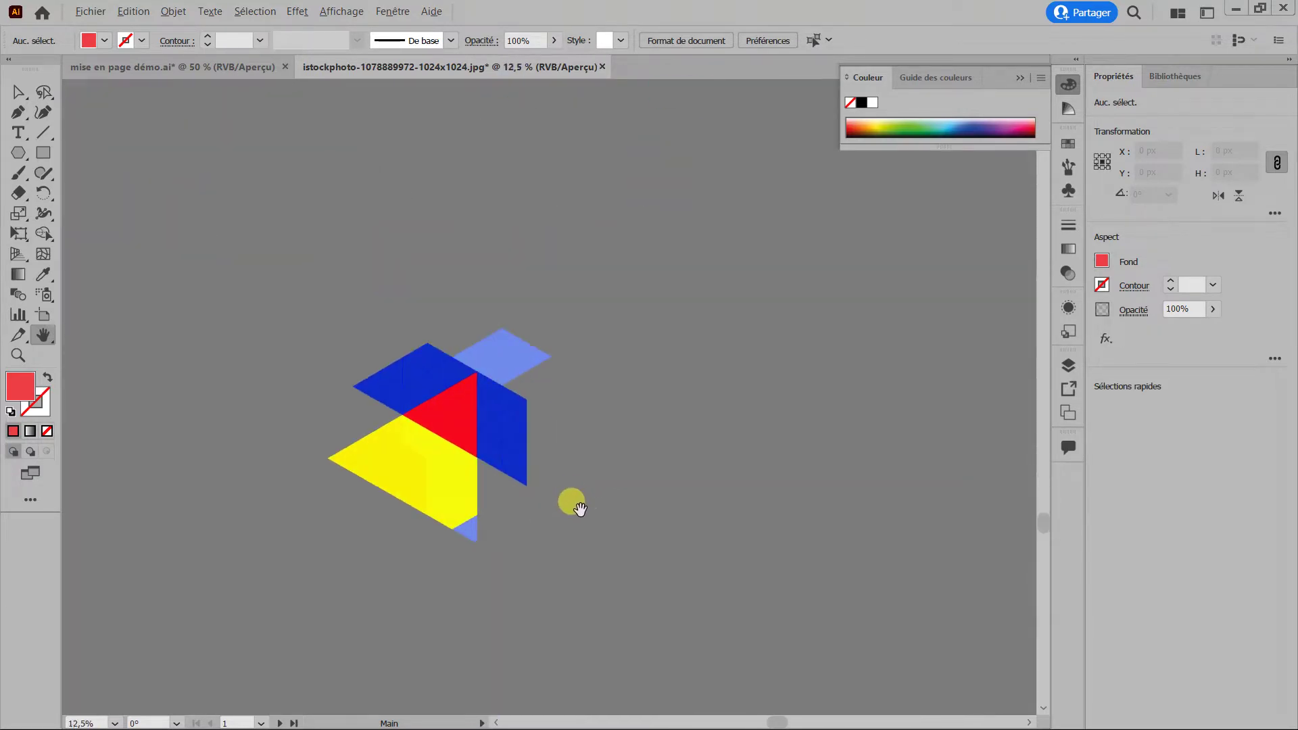
{"action": "left_click", "coordinate": [18, 93]}
{"action": "left_click_drag", "start_coordinate": [278, 261], "coordinate": [617, 608]}
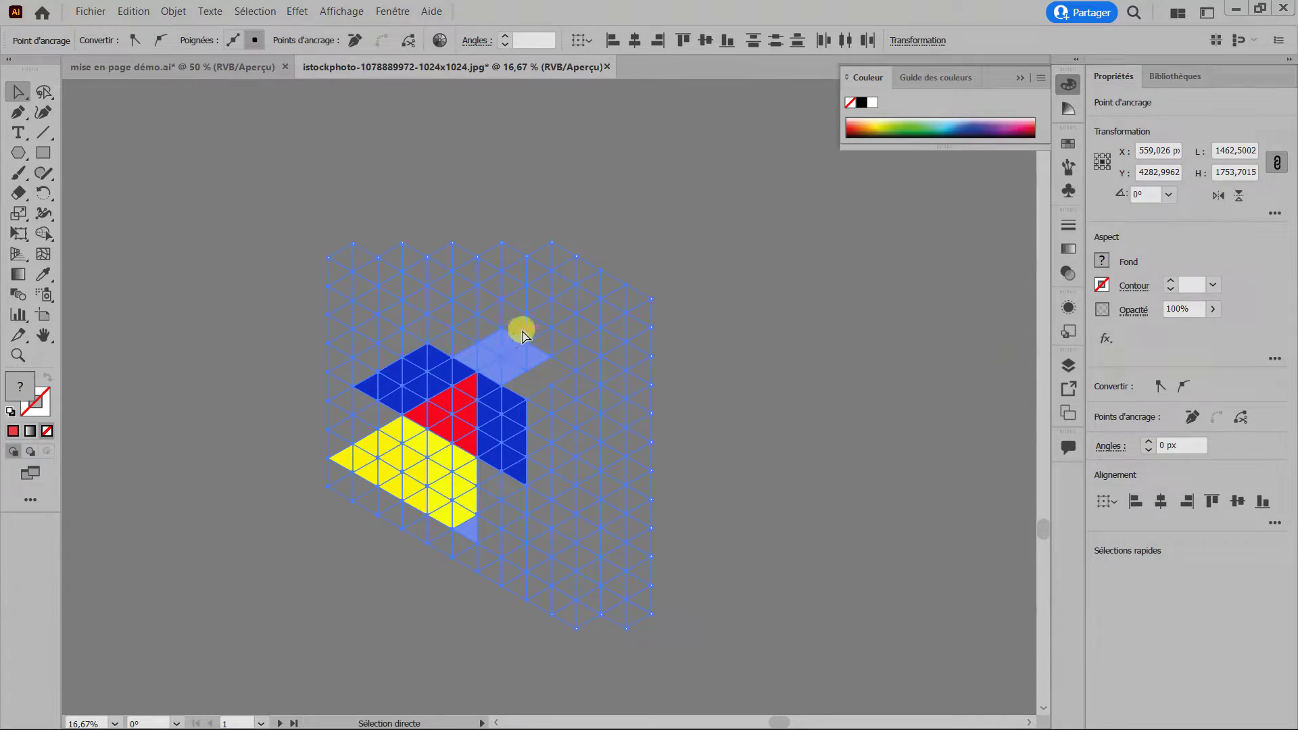
{"action": "mouse_move", "coordinate": [549, 356]}
{"action": "left_mouse_down"}
{"action": "mouse_move", "coordinate": [531, 359]}
{"action": "mouse_move", "coordinate": [551, 356]}
{"action": "left_mouse_up"}
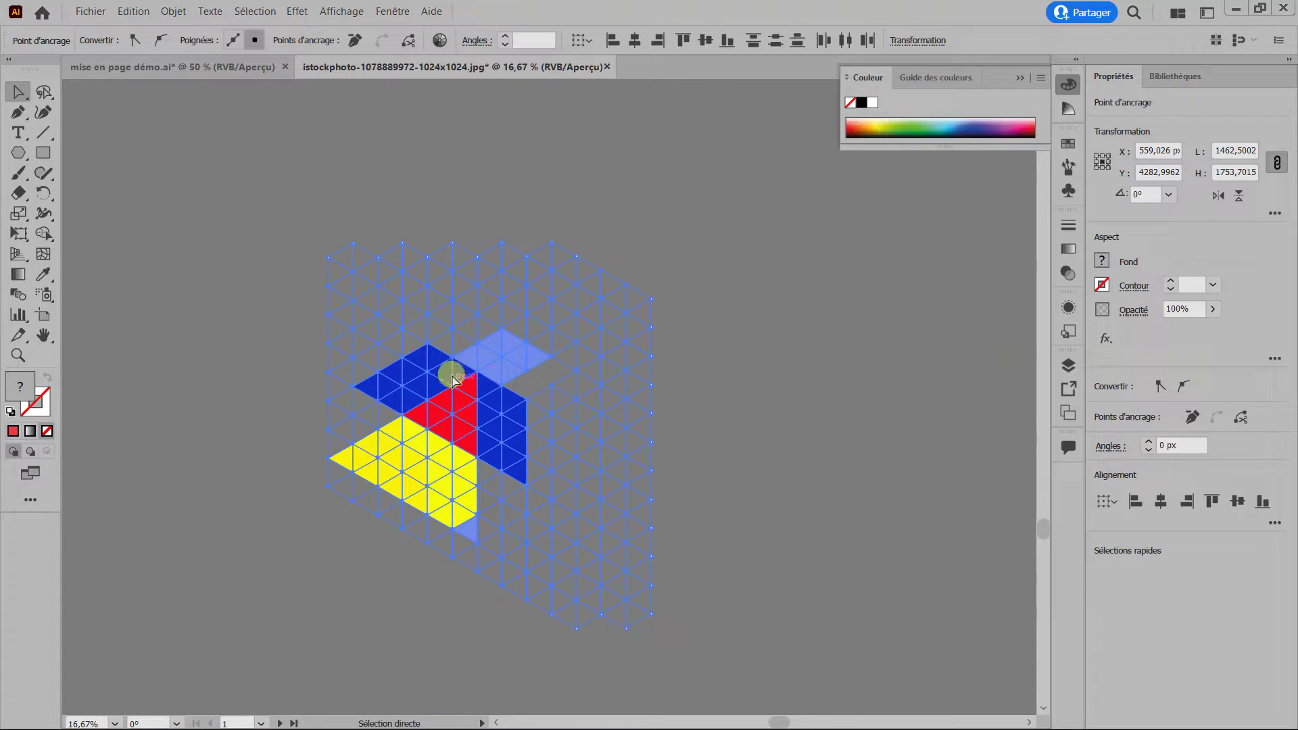
{"action": "key", "text": "alt"}
{"action": "left_click", "coordinate": [292, 550]}
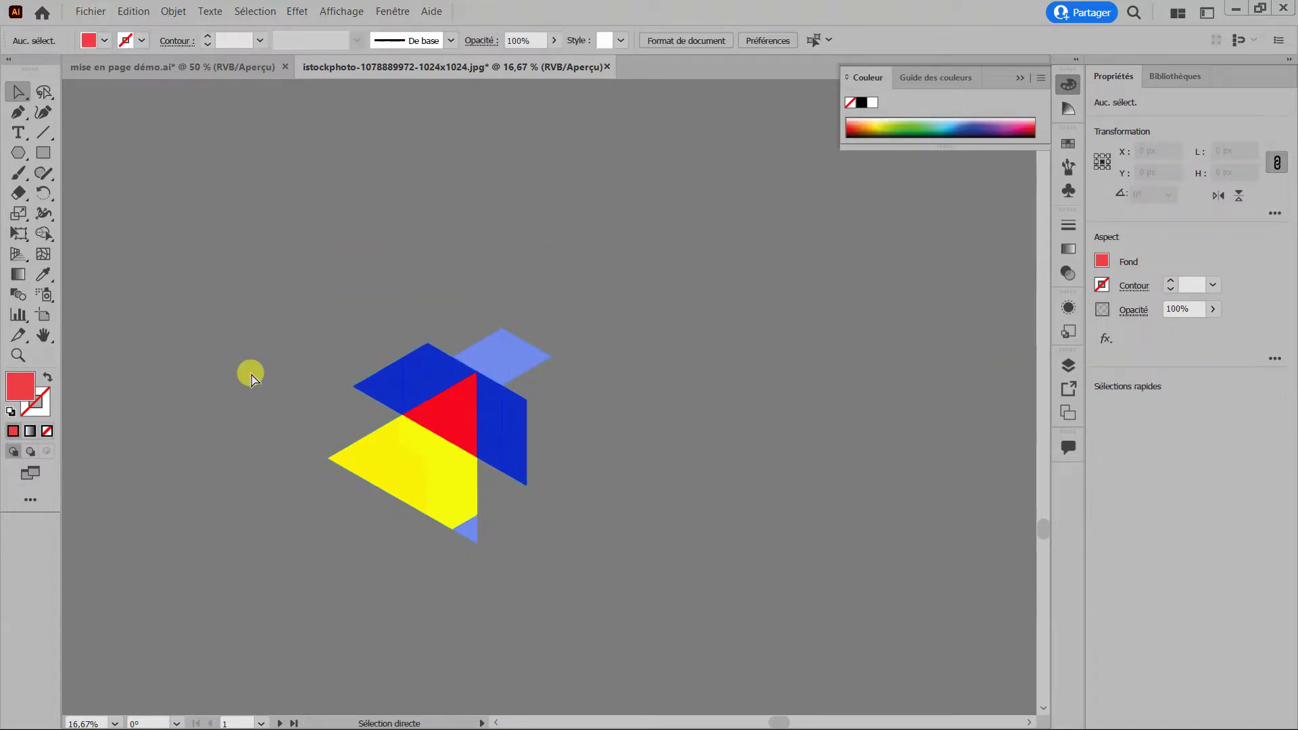
Create a three-sided polygon with a radius of 75 px in the empty area beside the example artwork.
{"action": "left_click", "coordinate": [24, 162]}
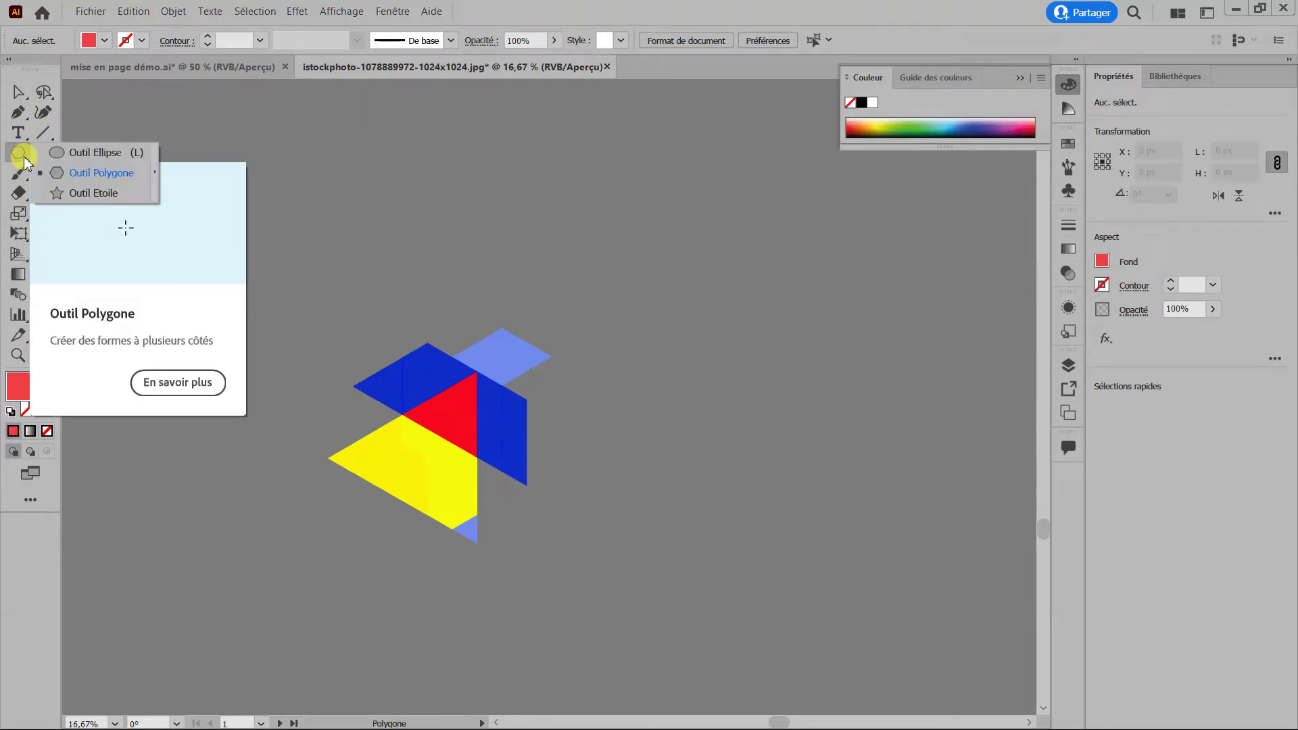
{"action": "left_click", "coordinate": [74, 173]}
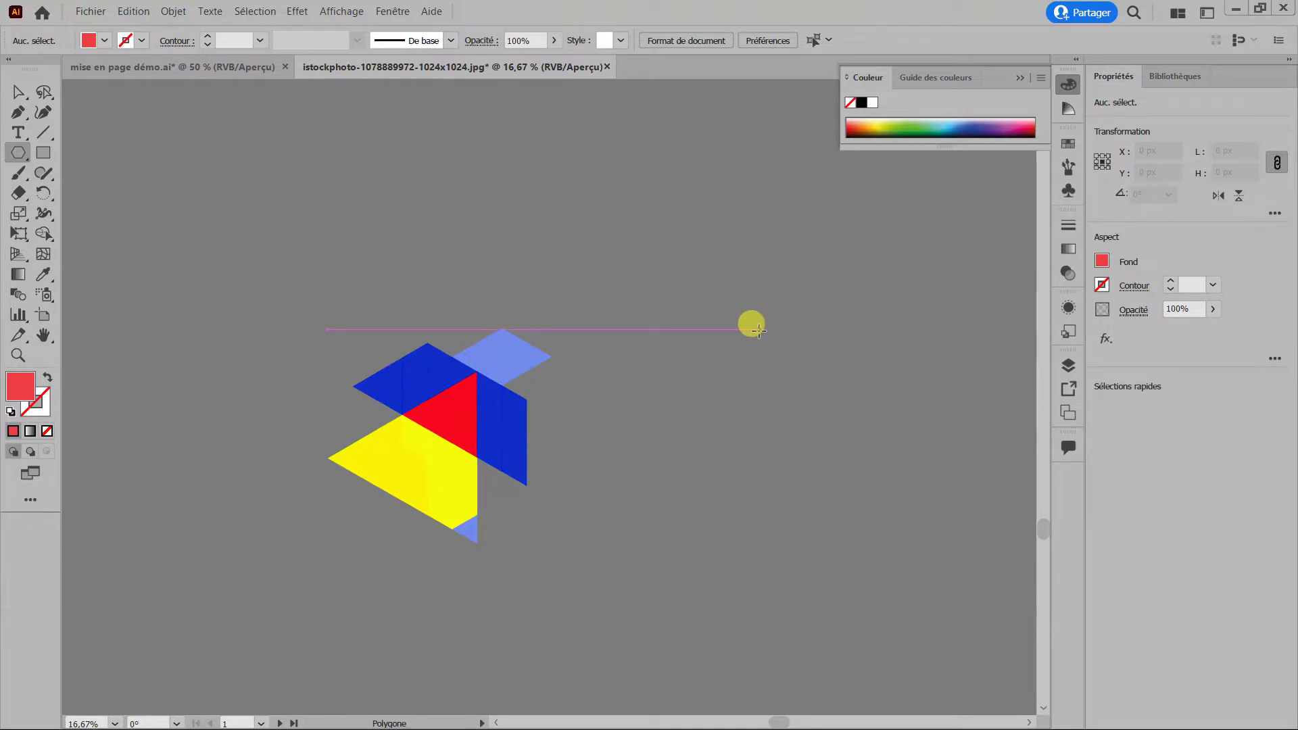
{"action": "left_click", "coordinate": [758, 330]}
{"action": "left_click_drag", "start_coordinate": [628, 332], "coordinate": [586, 332]}
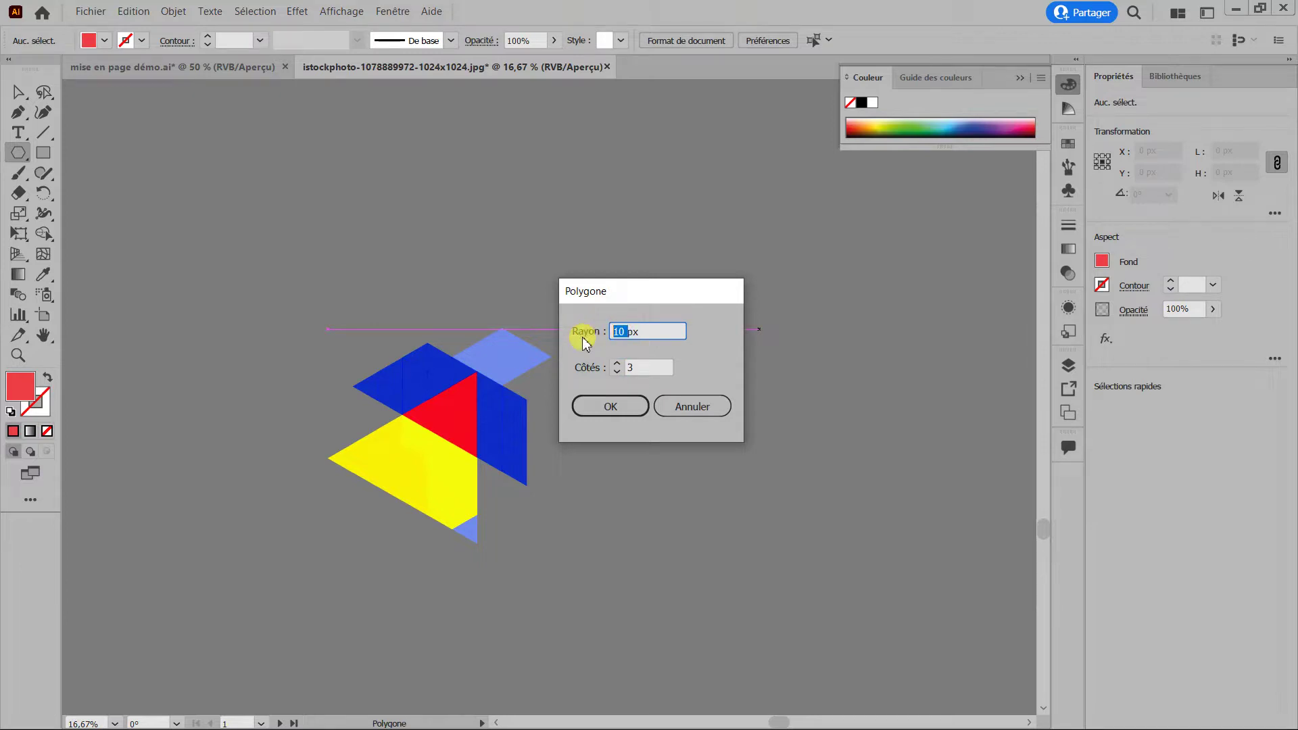
{"action": "type", "text": "75"}
{"action": "left_click", "coordinate": [612, 404]}
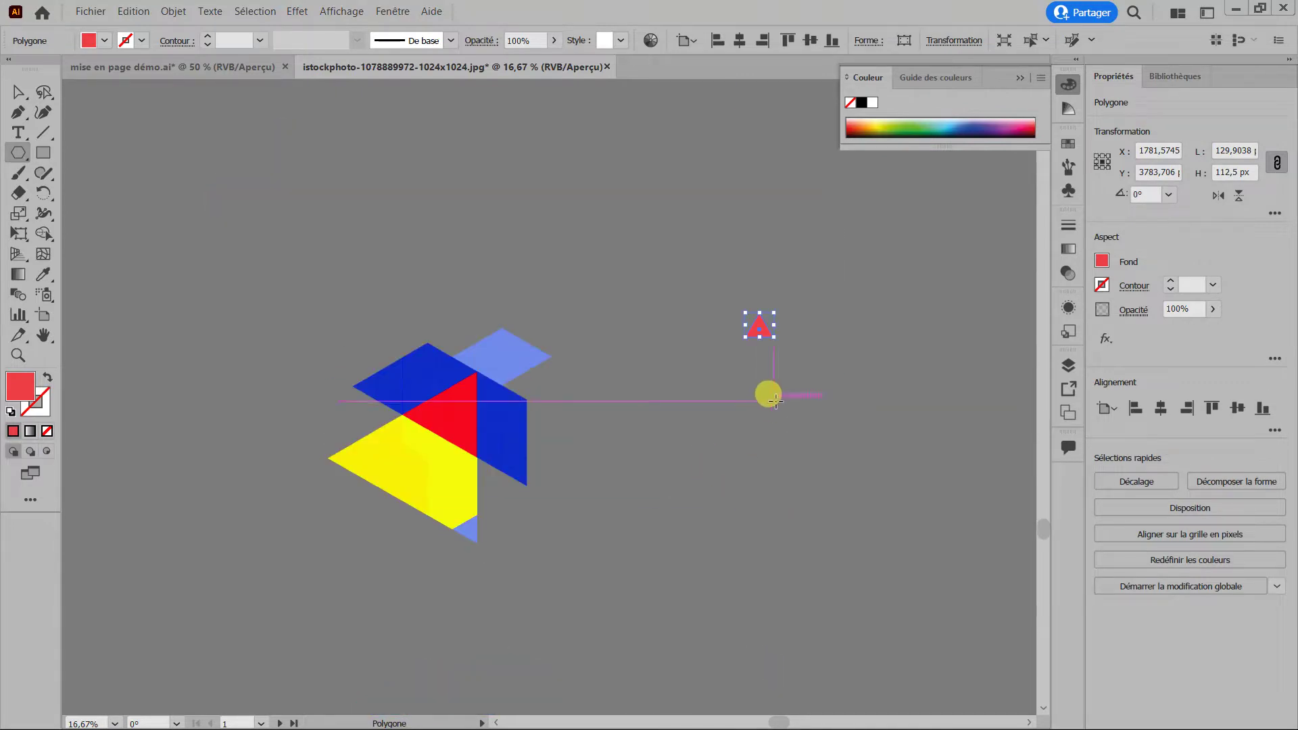
Rotate the triangle to 270° so that it points sideways.
{"action": "scroll", "coordinate": [774, 438], "scroll_direction": "up", "scroll_amount": 2}
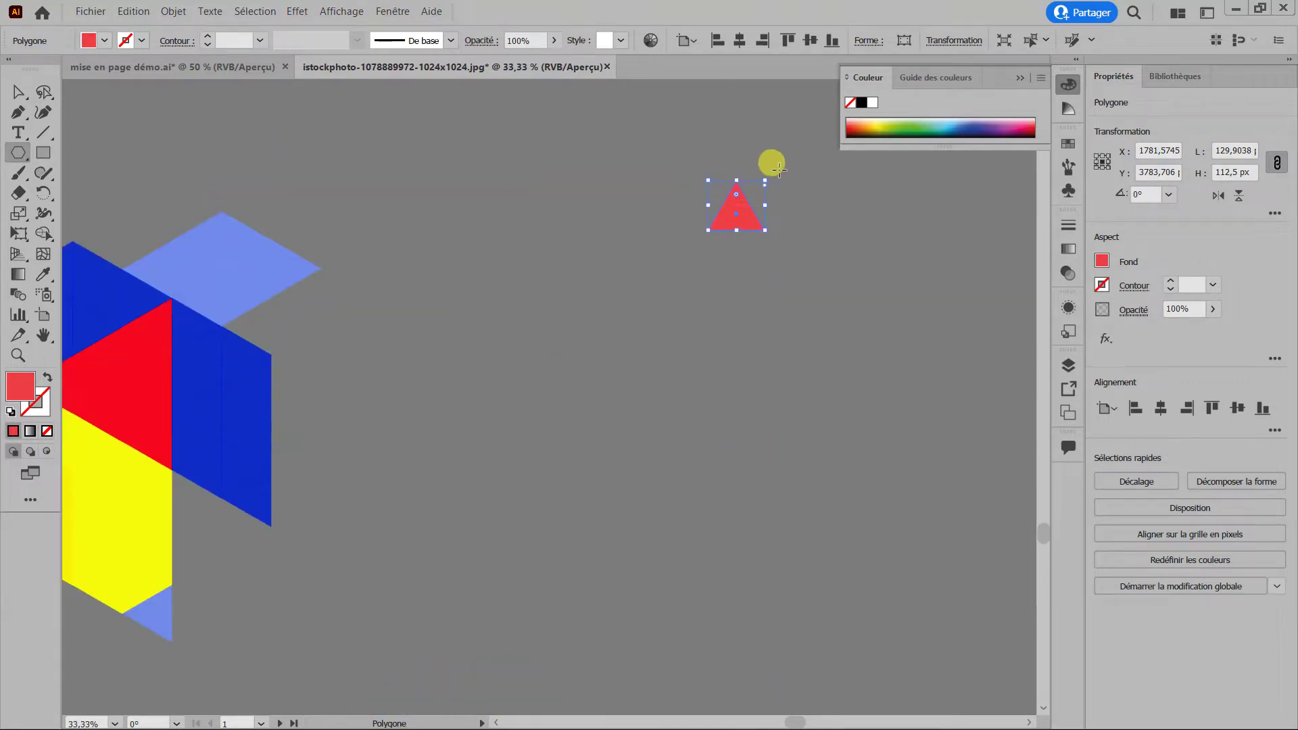
{"action": "left_click_drag", "start_coordinate": [765, 171], "coordinate": [787, 280]}
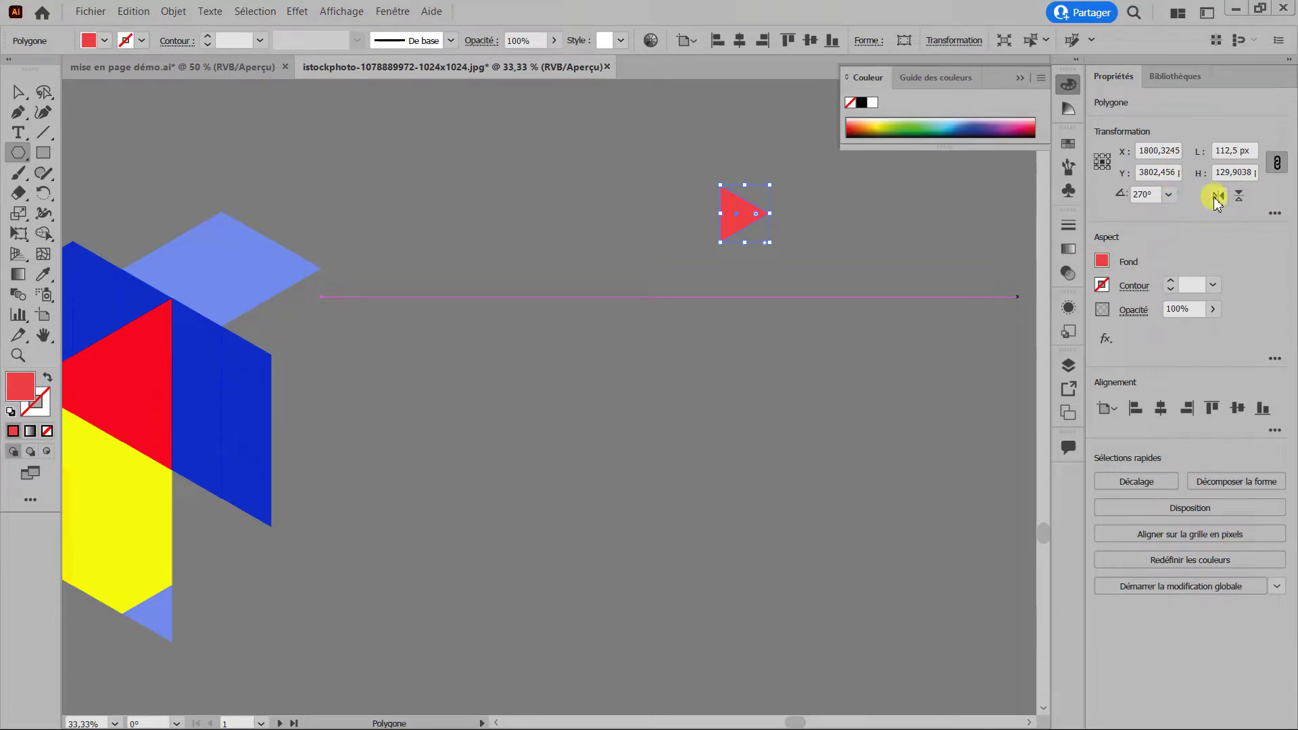
{"action": "left_click", "coordinate": [1169, 196]}
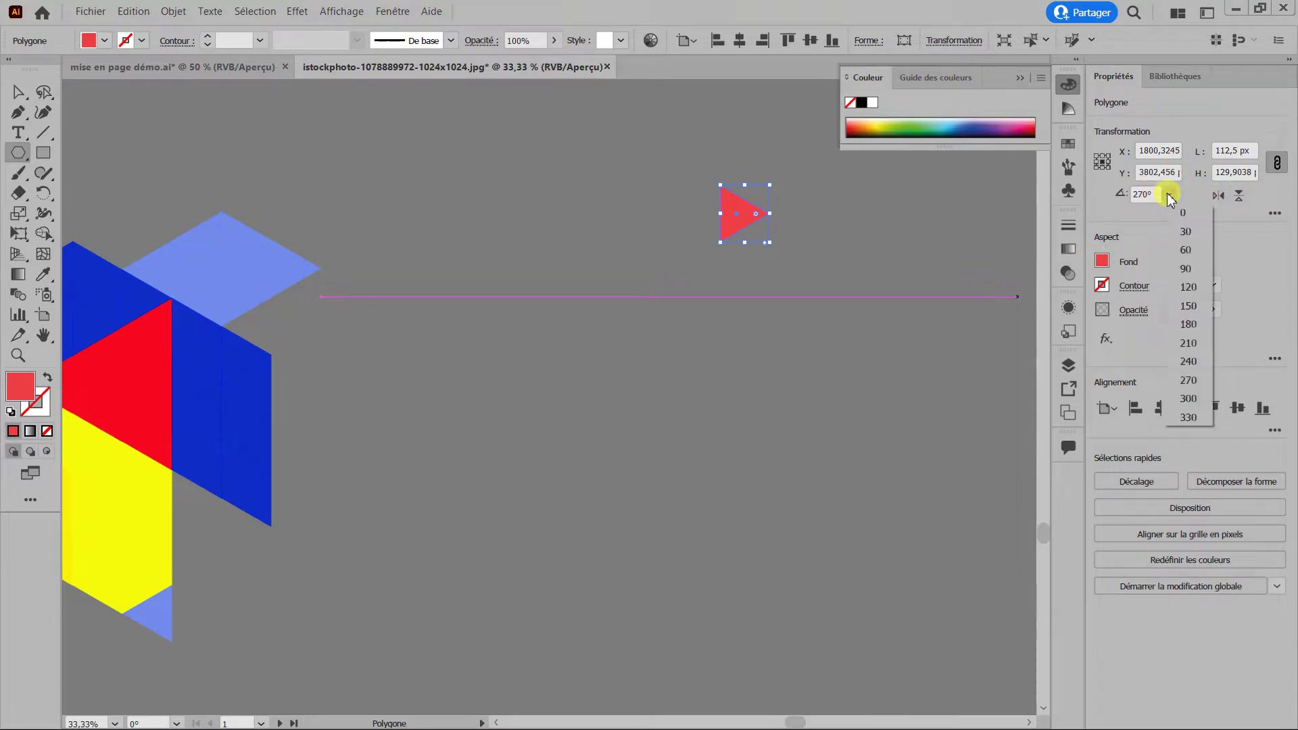
{"action": "left_click", "coordinate": [1210, 214]}
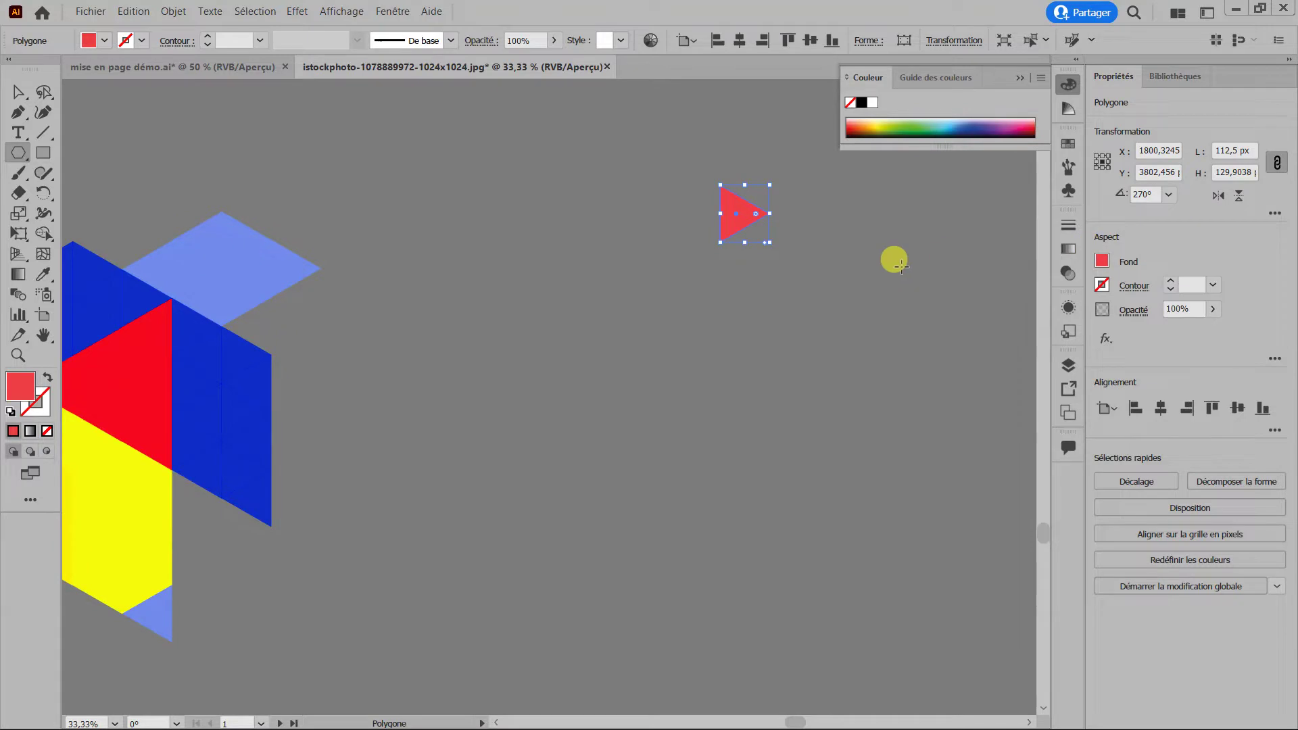
Place a duplicate of the triangle next to the original and flip the duplicate horizontally.
{"action": "left_click", "coordinate": [18, 91]}
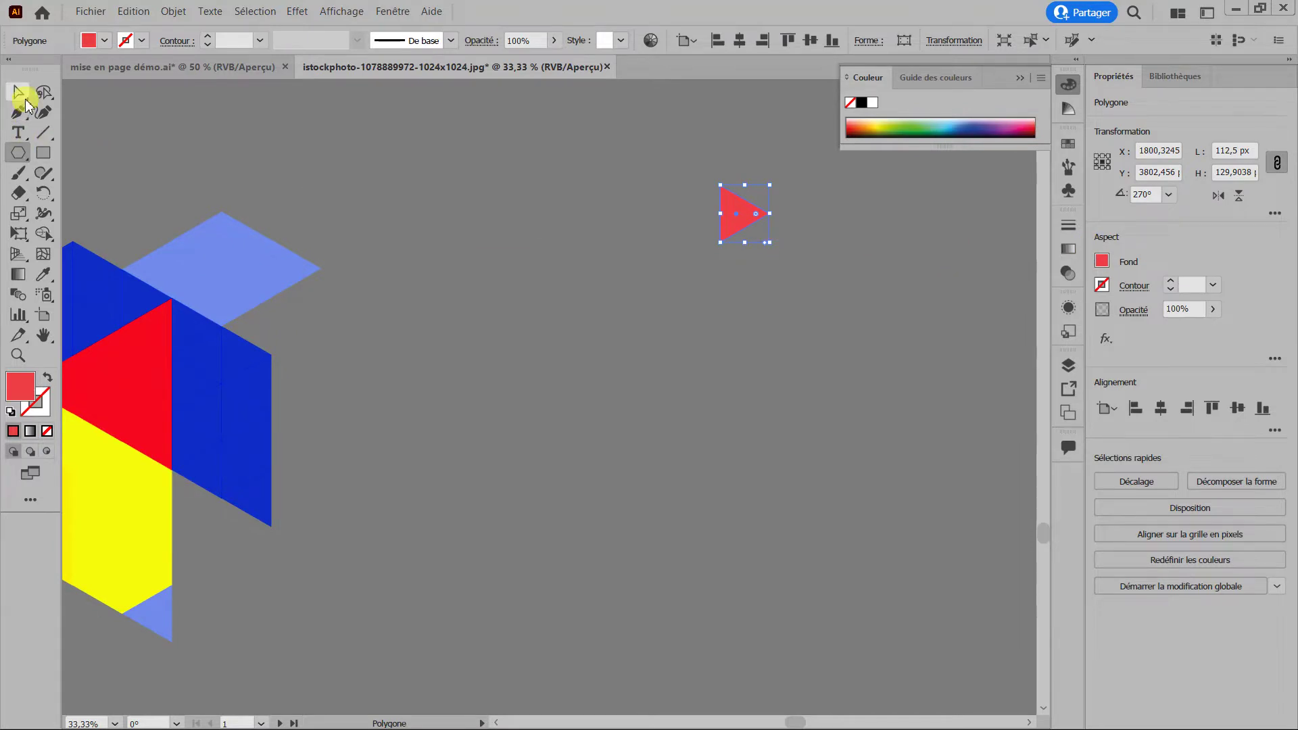
{"action": "left_click", "coordinate": [723, 206]}
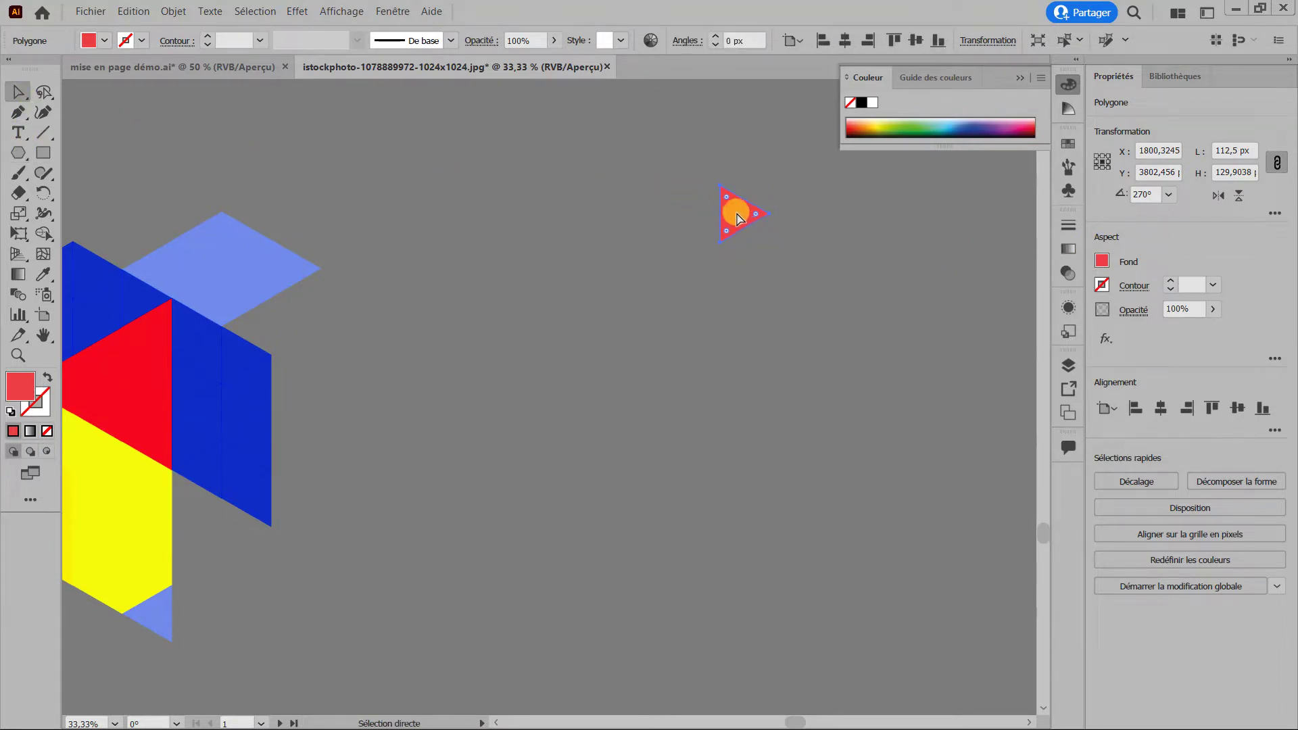
{"action": "left_click_drag", "start_coordinate": [736, 212], "coordinate": [803, 253]}
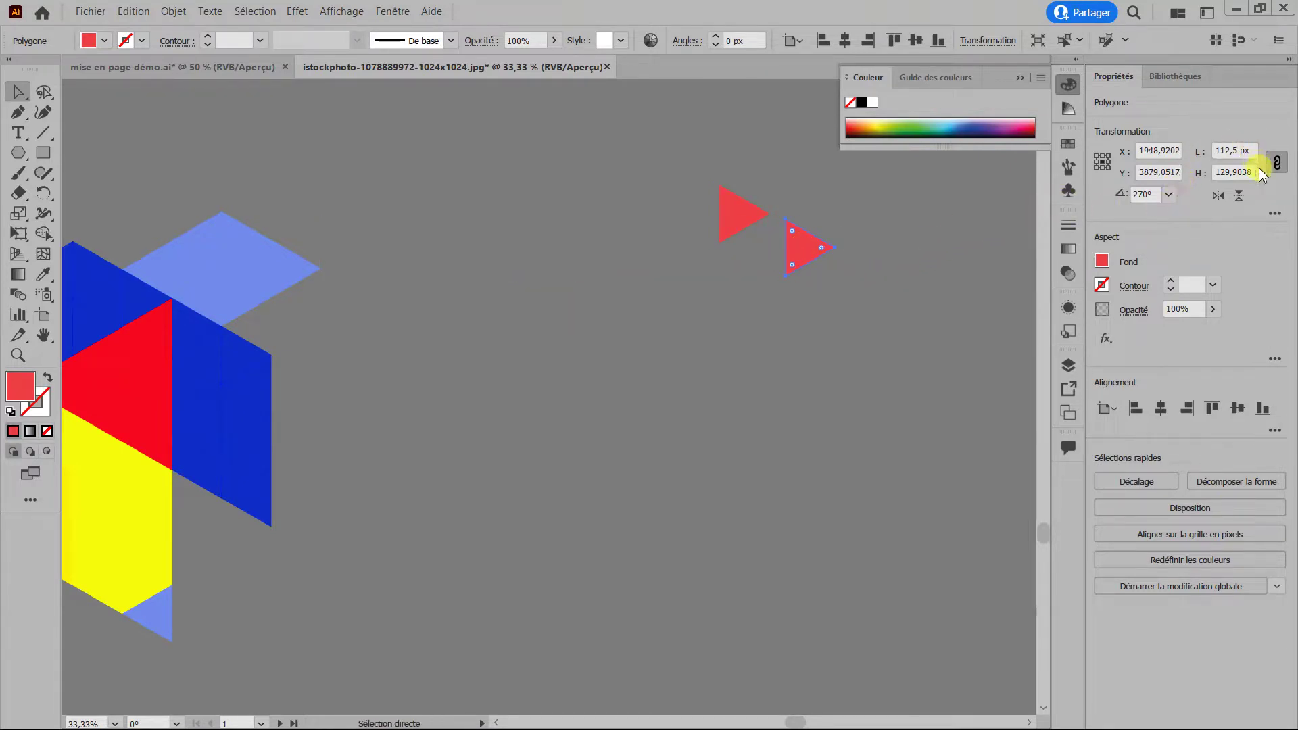
{"action": "left_click", "coordinate": [1218, 197]}
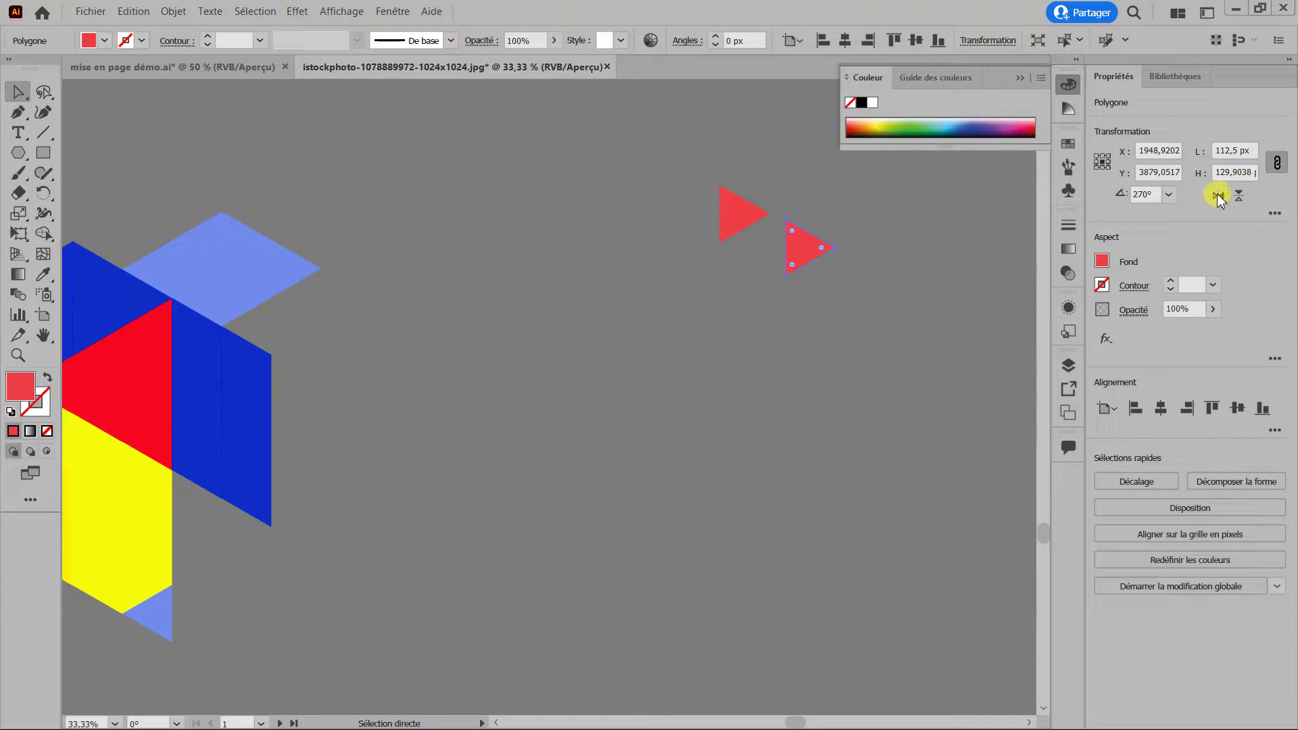
Snap the flipped triangle against the lower slanted edge of the first one to form a rhombus.
{"action": "left_click_drag", "start_coordinate": [815, 251], "coordinate": [753, 244]}
{"action": "scroll", "coordinate": [771, 284], "scroll_direction": "up", "scroll_amount": 3}
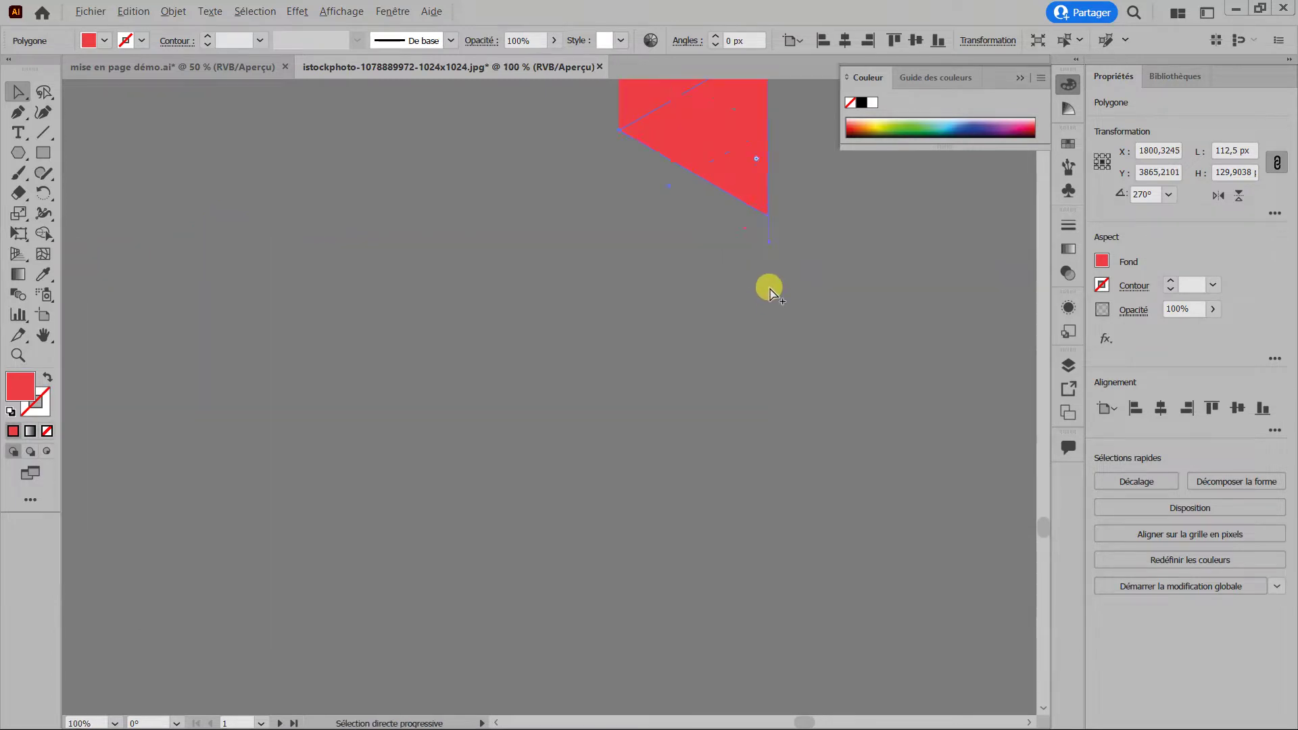
{"action": "scroll", "coordinate": [649, 353], "scroll_direction": "up", "scroll_amount": 5}
{"action": "scroll", "coordinate": [637, 433], "scroll_direction": "right", "scroll_amount": 1}
{"action": "left_click_drag", "start_coordinate": [690, 413], "coordinate": [691, 416]}
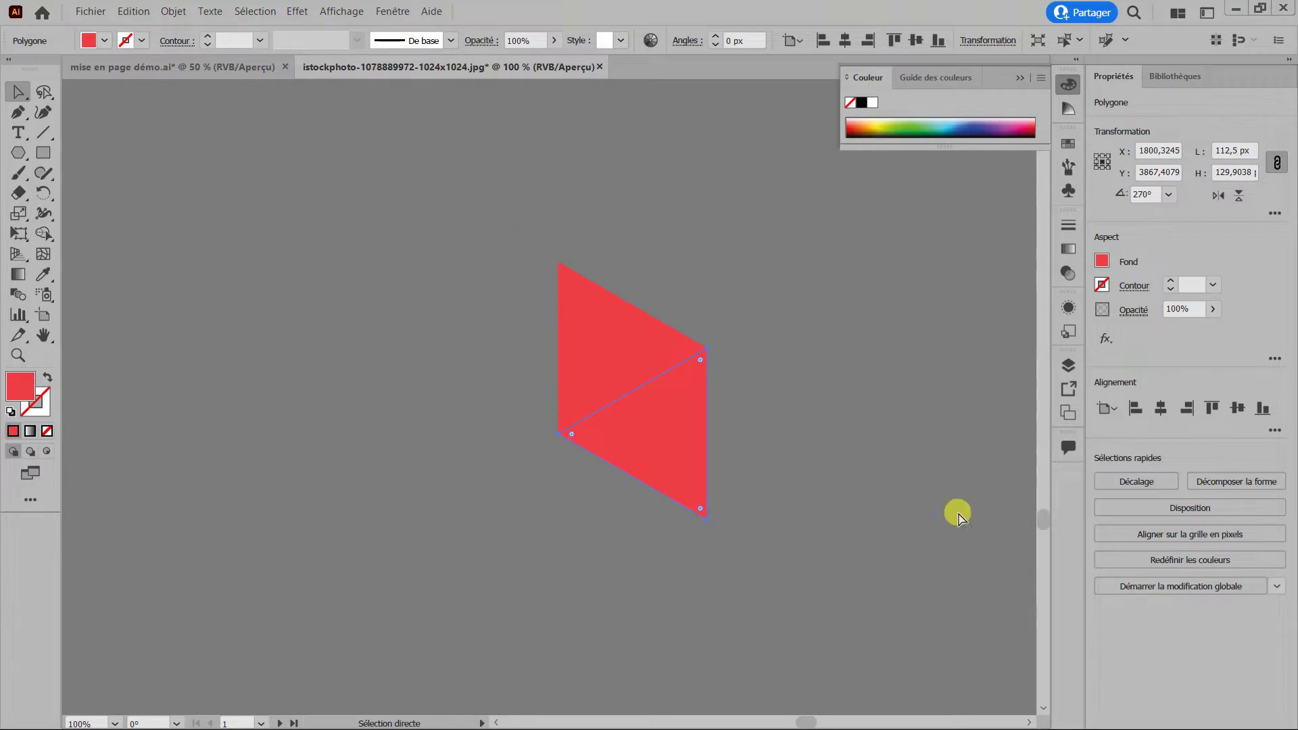
Check in the view options that smart guides and snap to point are enabled.
{"action": "left_click", "coordinate": [389, 12]}
{"action": "mouse_move", "coordinate": [335, 13]}
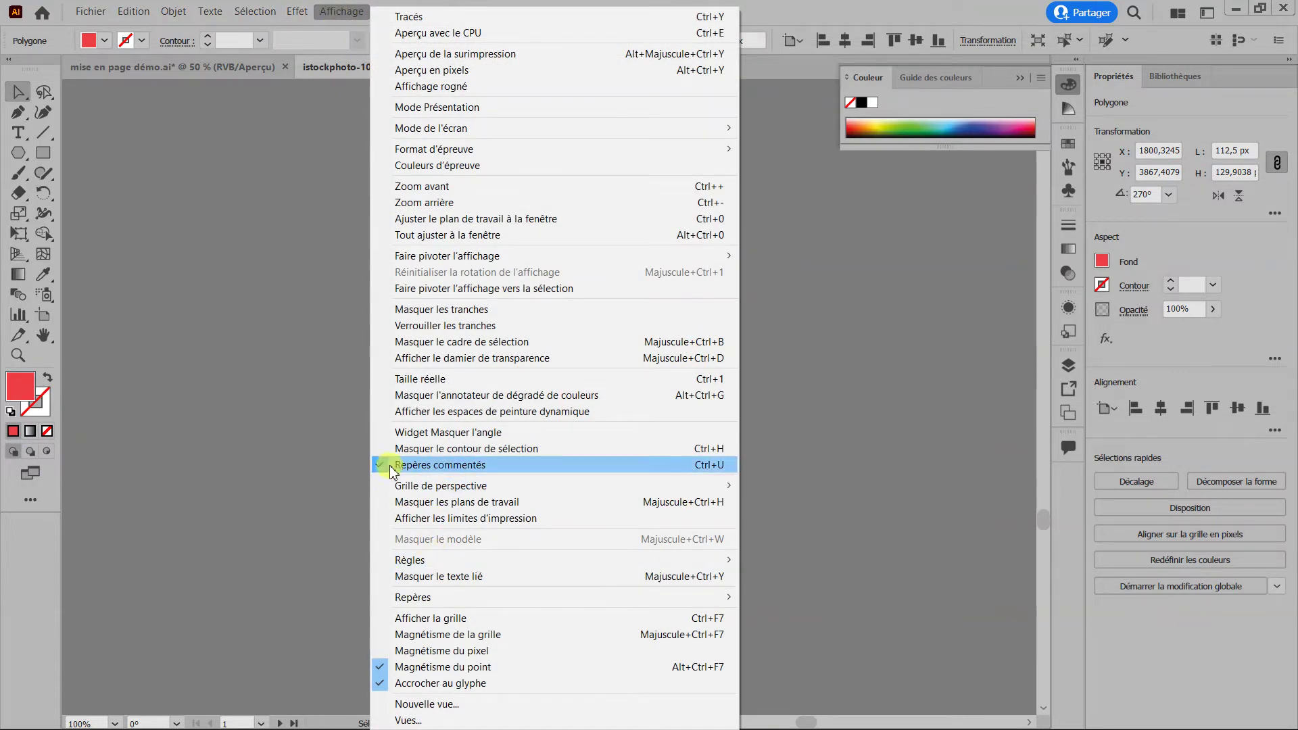
{"action": "left_click", "coordinate": [806, 393]}
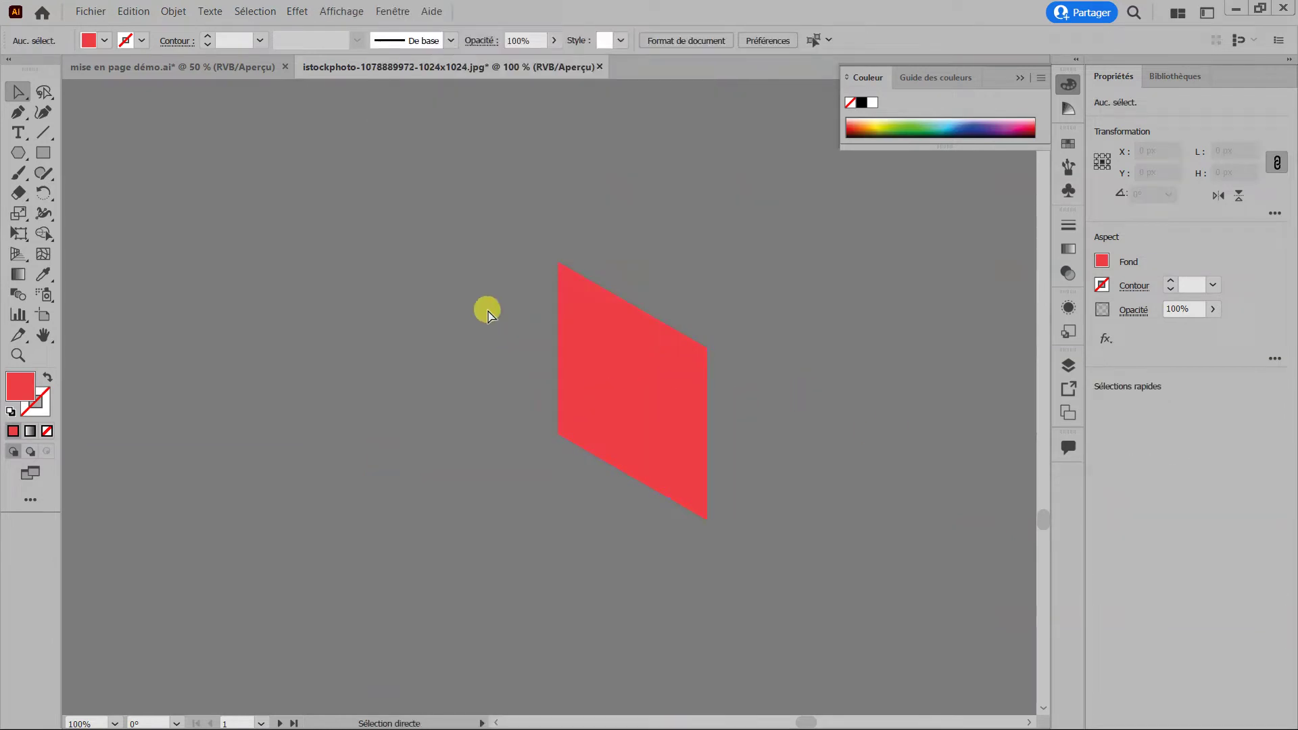
Swap fill and stroke on both triangles to give them a 1 px red outline and no fill.
{"action": "key", "text": "ctrl+a"}
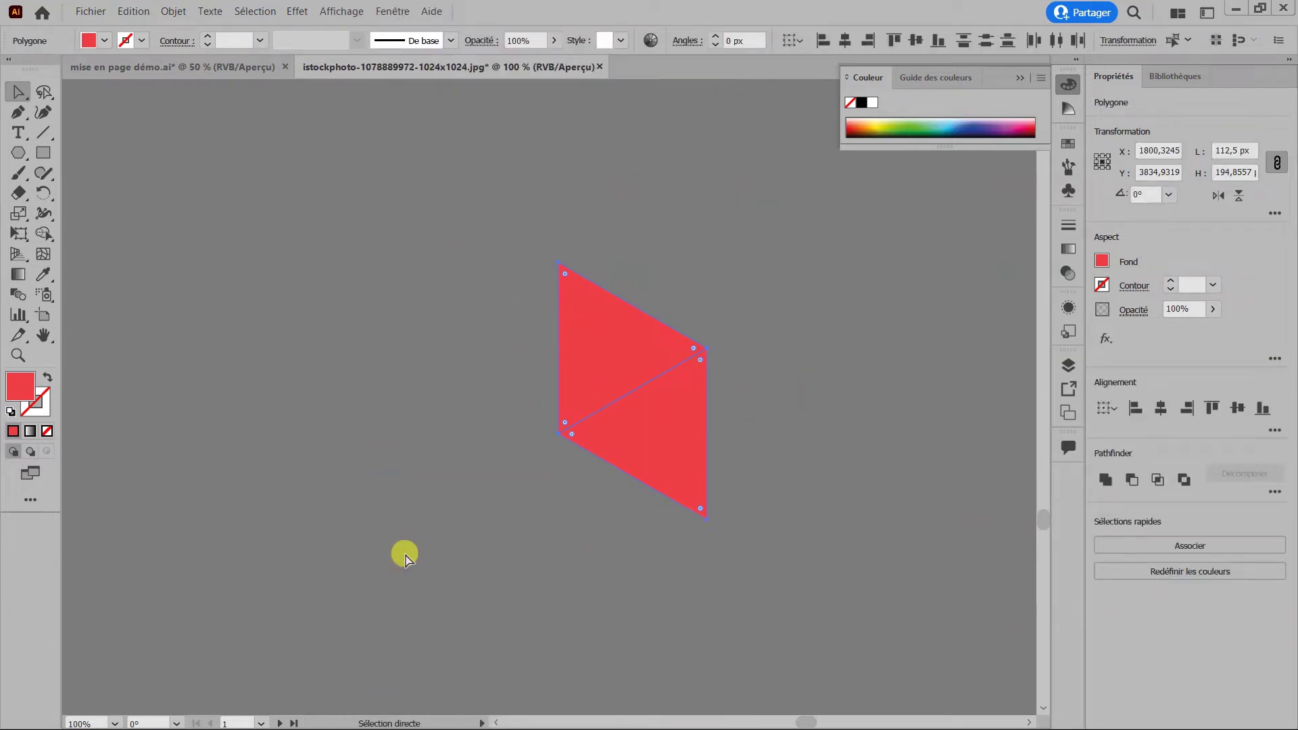
{"action": "left_click", "coordinate": [45, 378]}
{"action": "left_click", "coordinate": [330, 462]}
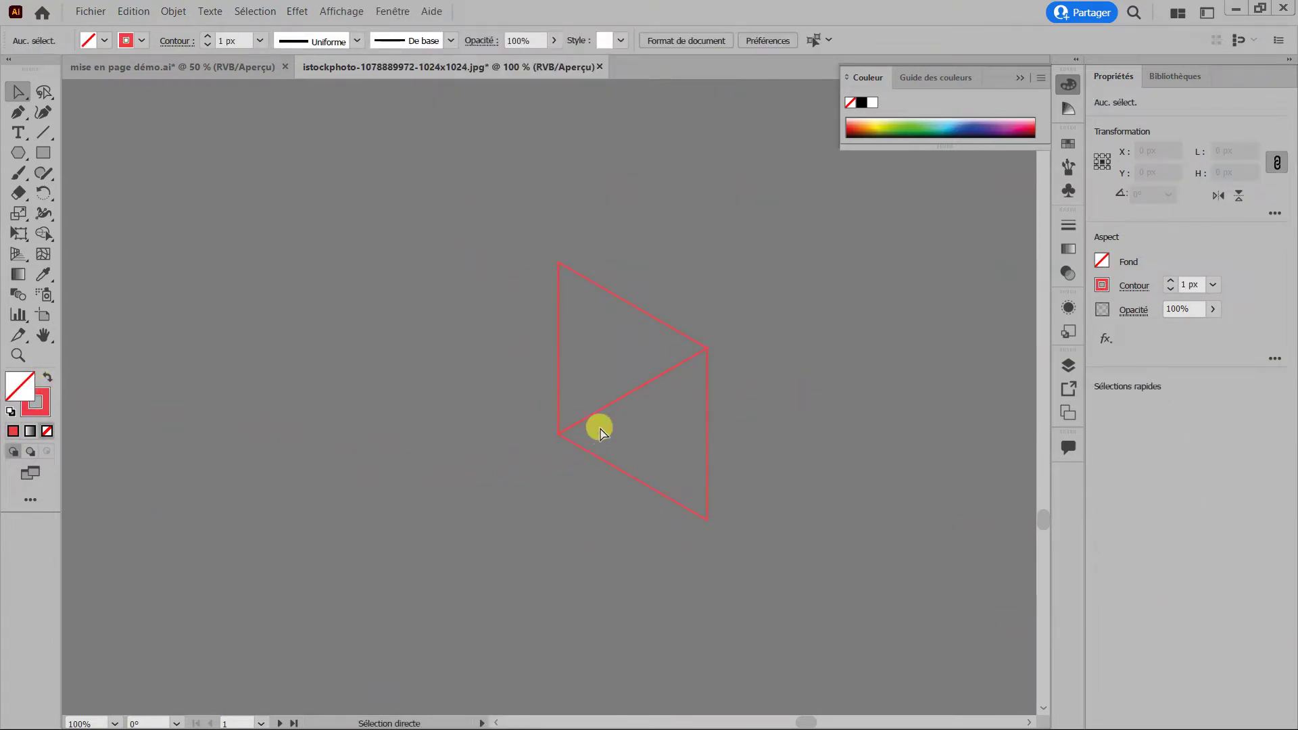
Copy the triangle pair straight down by 129.9 px and repeat the copy to build a tall column.
{"action": "scroll", "coordinate": [718, 404], "scroll_direction": "down", "scroll_amount": 2}
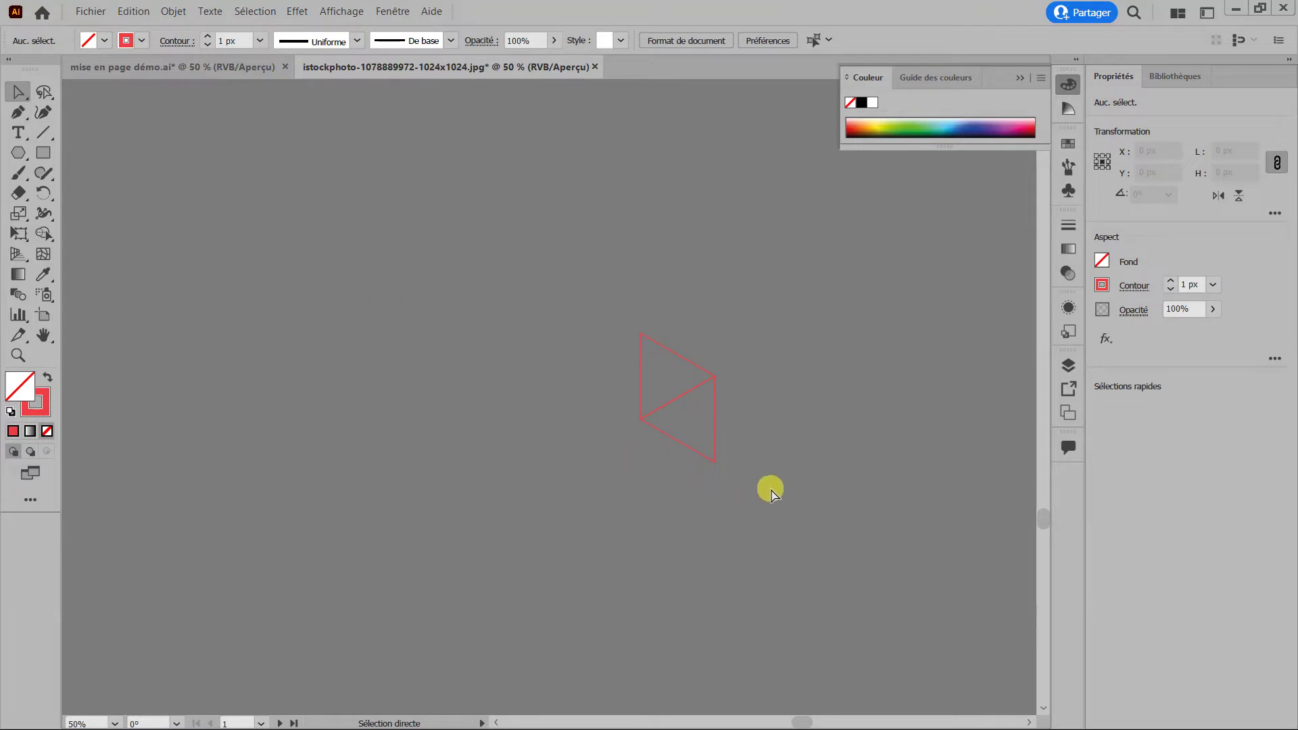
{"action": "key", "text": "ctrl+a"}
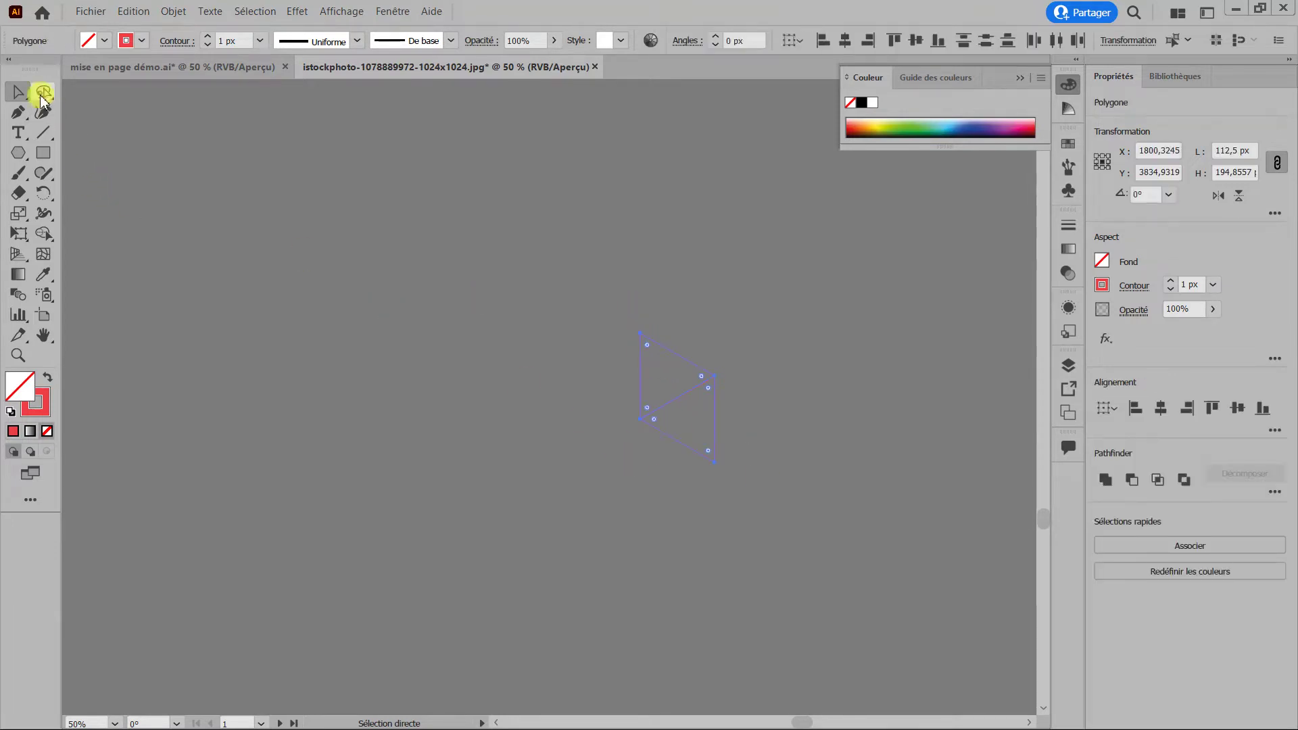
{"action": "left_click_drag", "start_coordinate": [17, 93], "coordinate": [87, 131]}
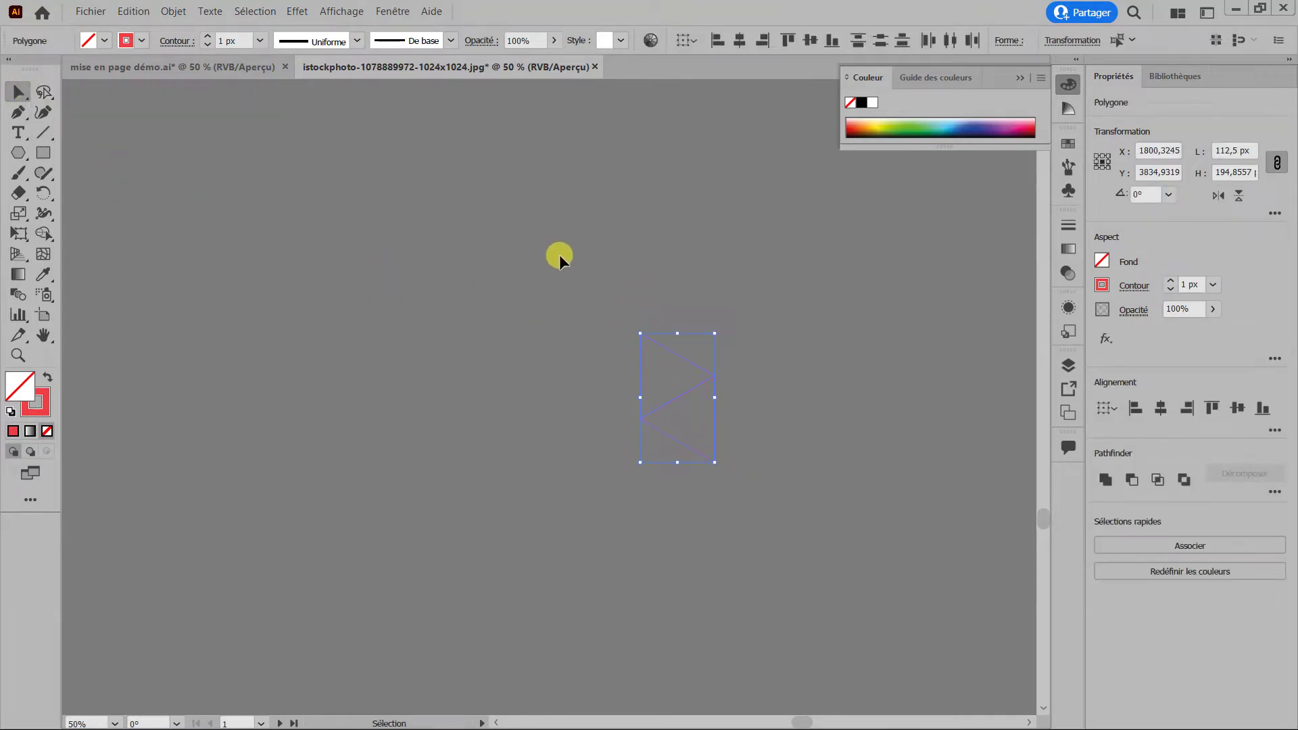
{"action": "left_click", "coordinate": [558, 257]}
{"action": "left_click", "coordinate": [680, 408]}
{"action": "scroll", "coordinate": [683, 433], "scroll_direction": "up", "scroll_amount": 3}
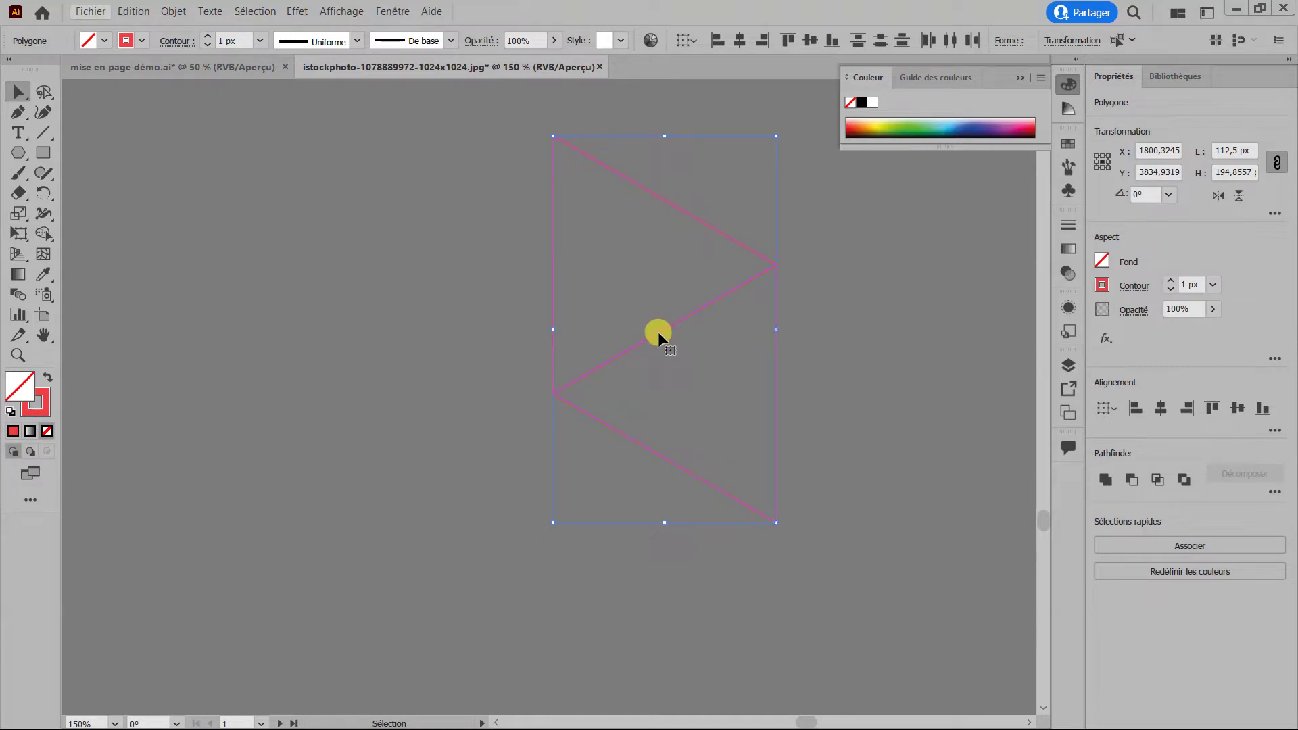
{"action": "left_click_drag", "start_coordinate": [657, 336], "coordinate": [656, 595]}
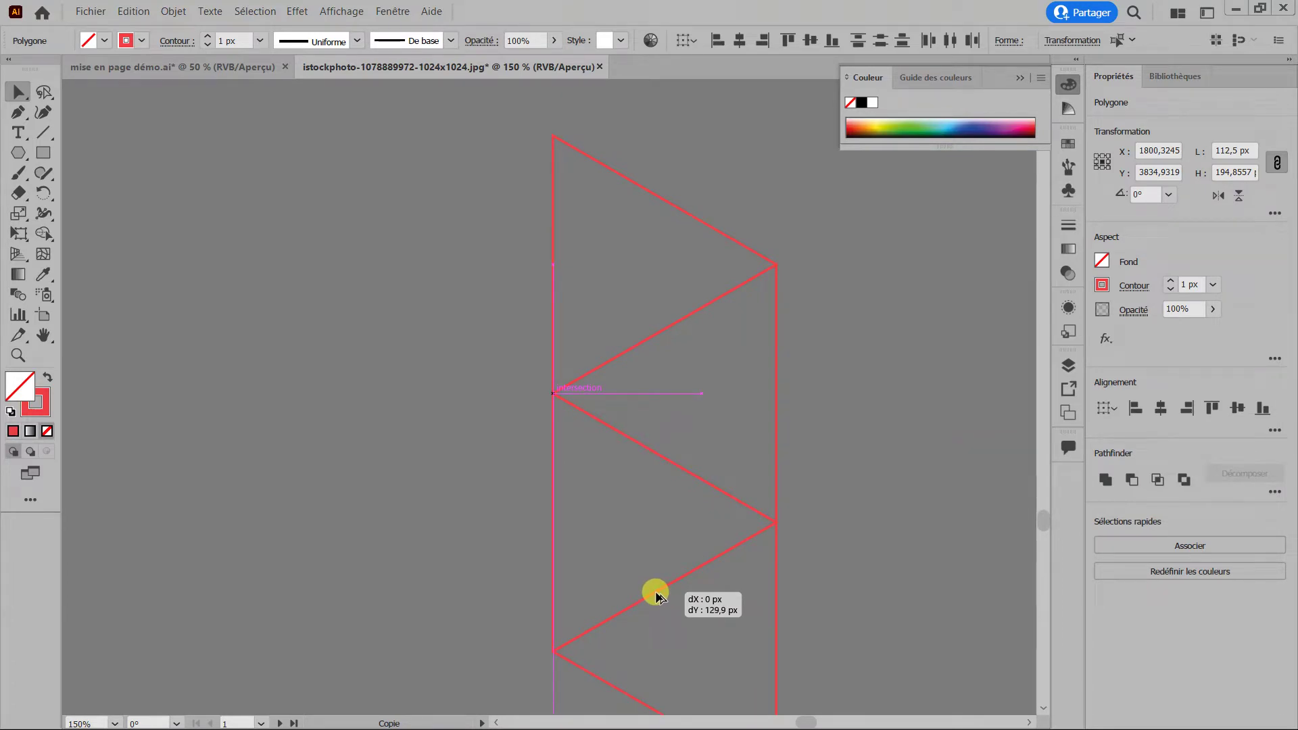
{"action": "left_click_drag", "start_coordinate": [655, 596], "coordinate": [655, 596]}
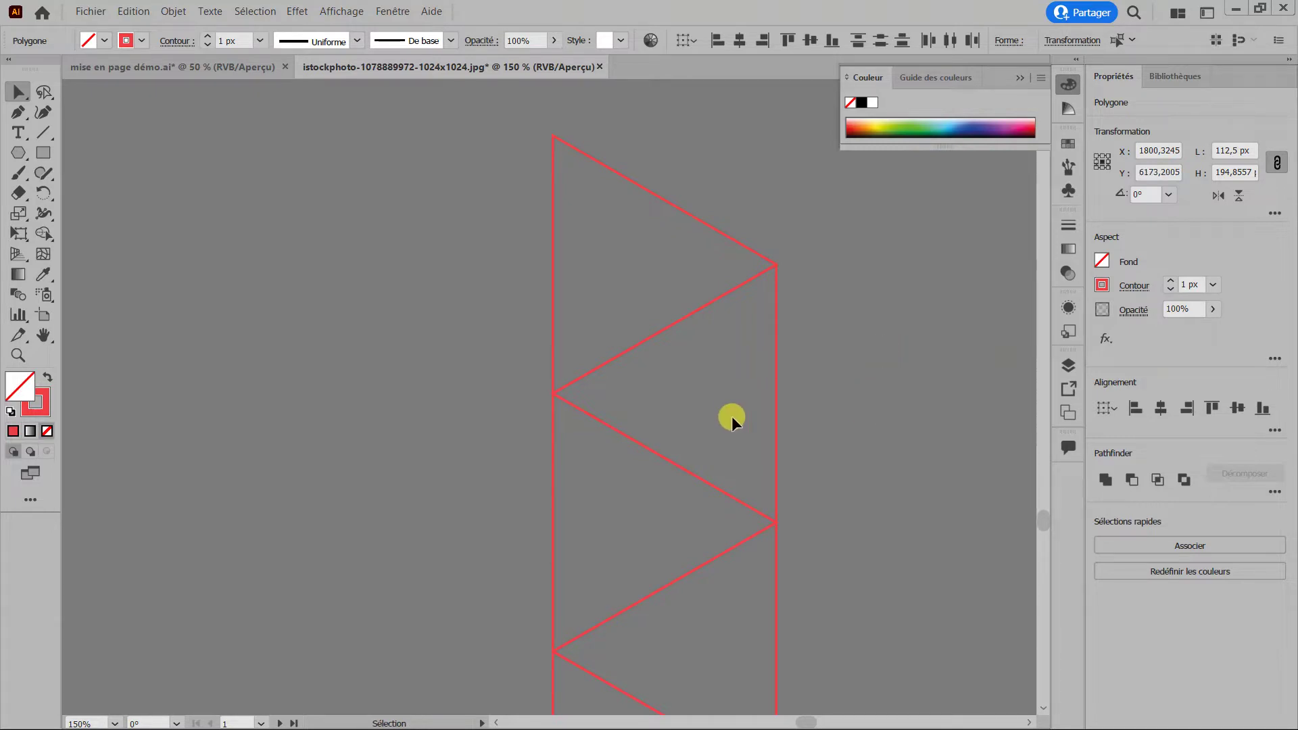
Copy the entire triangle column and snap it to the column's right side, shifted down by half a triangle side.
{"action": "scroll", "coordinate": [826, 406], "scroll_direction": "down", "scroll_amount": 7}
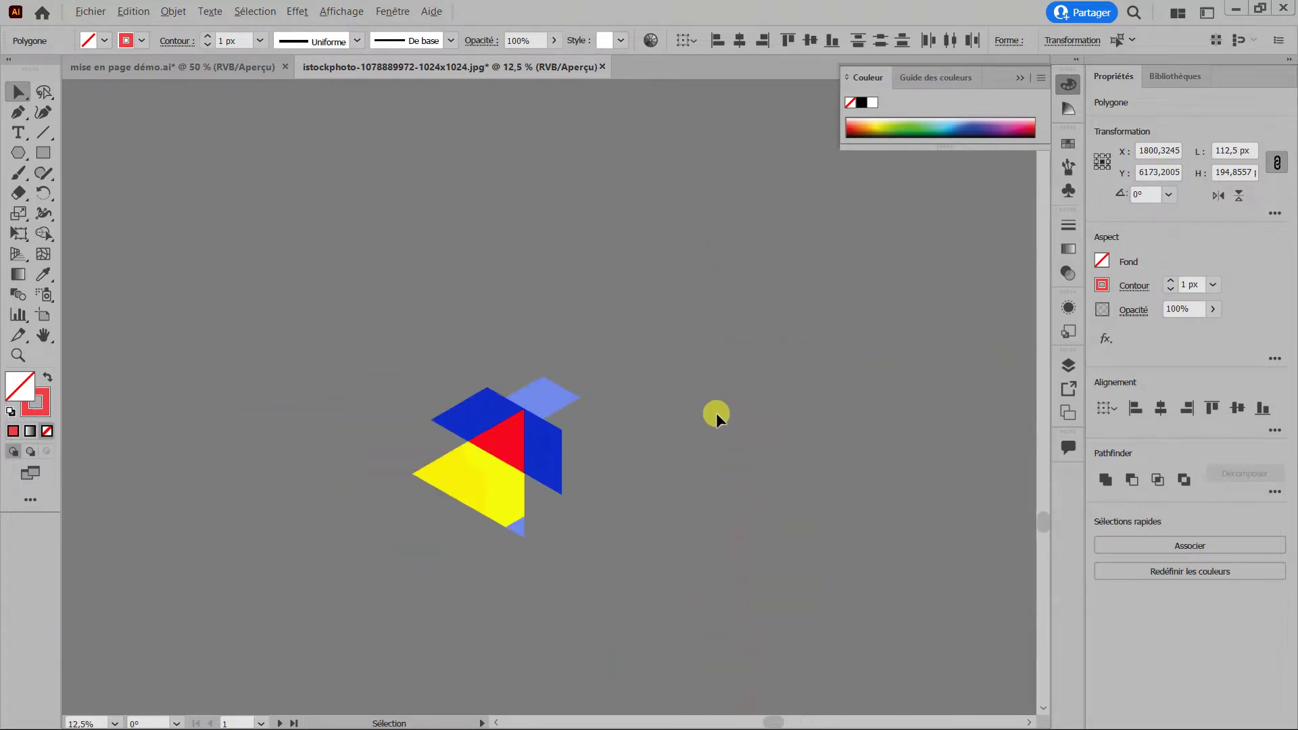
{"action": "scroll", "coordinate": [715, 574], "scroll_direction": "down", "scroll_amount": 2}
{"action": "scroll", "coordinate": [759, 630], "scroll_direction": "up", "scroll_amount": 1}
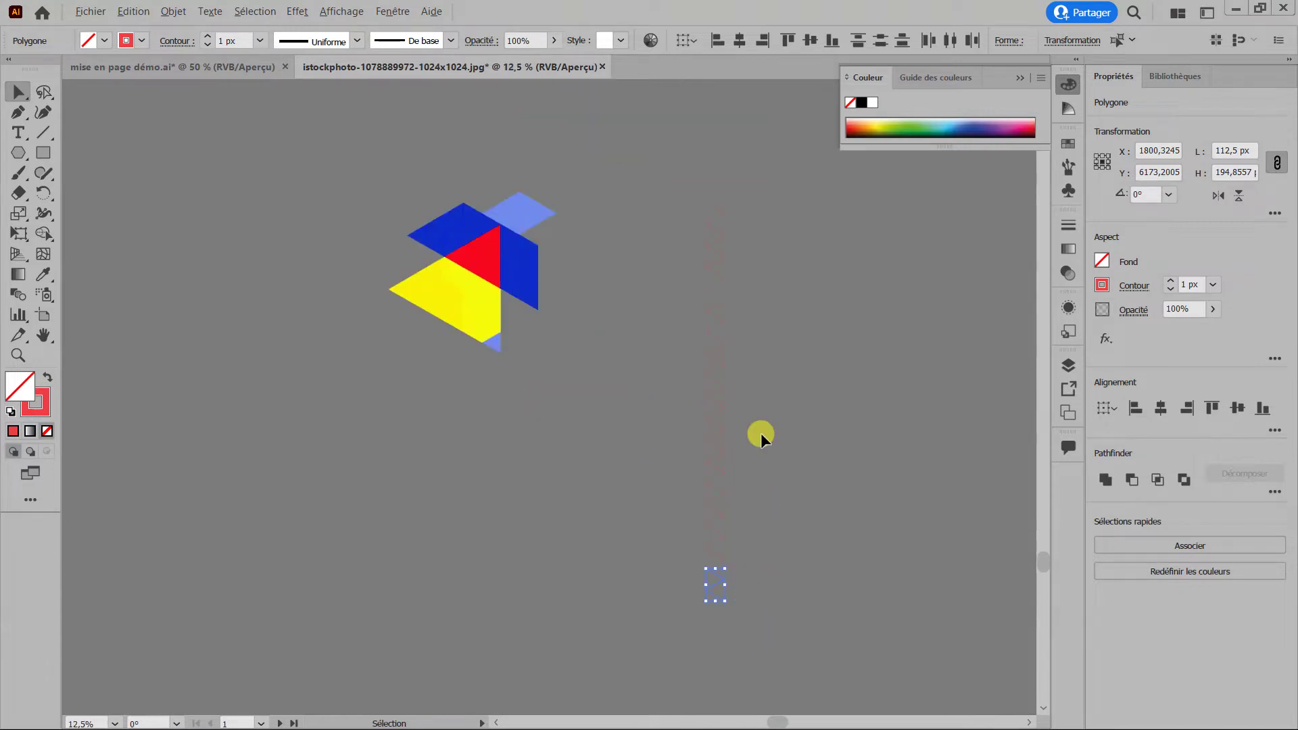
{"action": "left_click", "coordinate": [669, 161]}
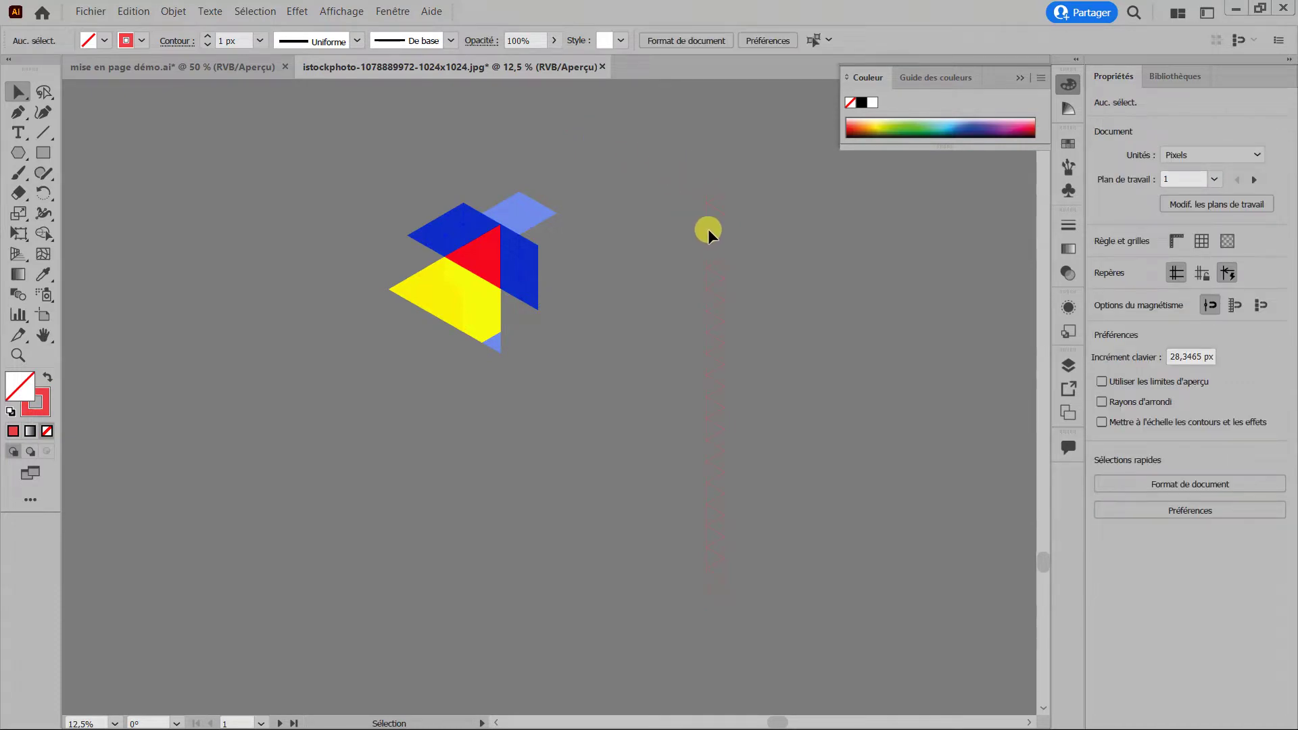
{"action": "key", "text": "ctrl+a"}
{"action": "left_click", "coordinate": [758, 637]}
{"action": "left_click_drag", "start_coordinate": [697, 164], "coordinate": [739, 200]}
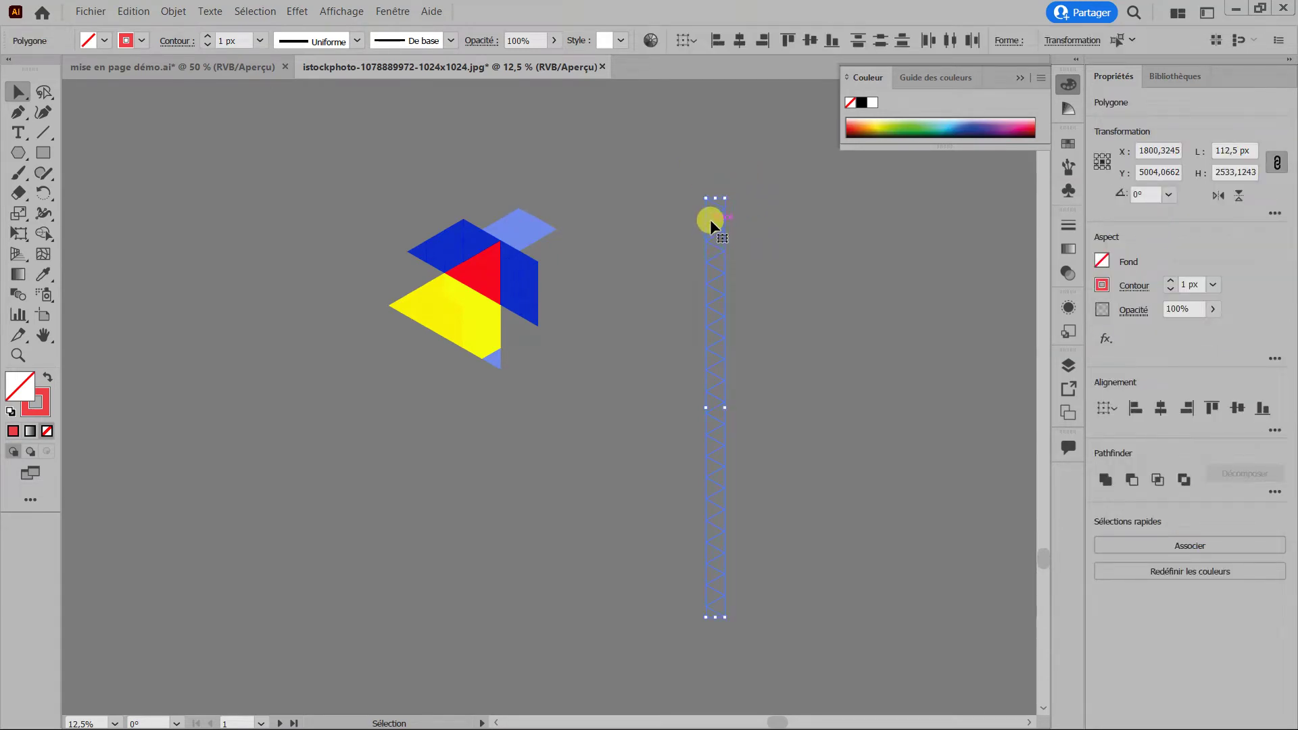
{"action": "scroll", "coordinate": [710, 219], "scroll_direction": "up", "scroll_amount": 6}
{"action": "scroll", "coordinate": [474, 218], "scroll_direction": "right", "scroll_amount": 3}
{"action": "scroll", "coordinate": [473, 218], "scroll_direction": "up", "scroll_amount": 2}
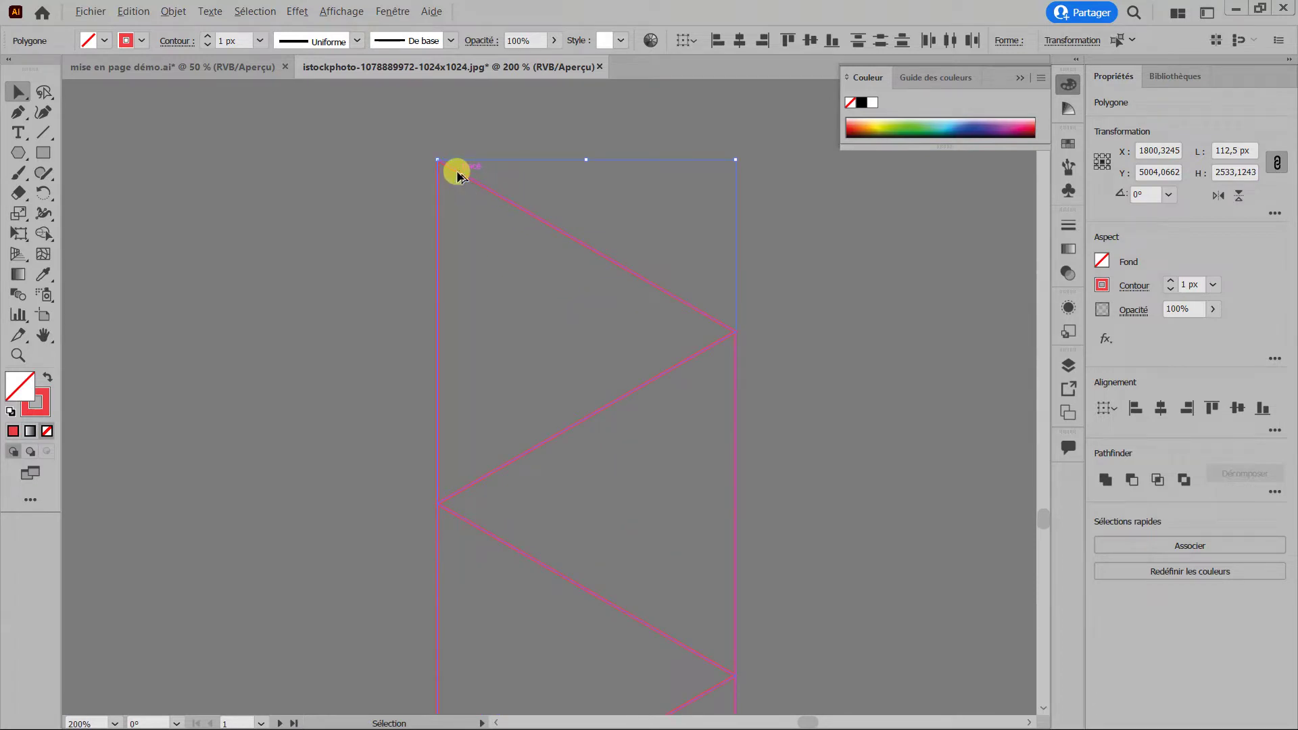
{"action": "left_click_drag", "start_coordinate": [458, 177], "coordinate": [755, 347]}
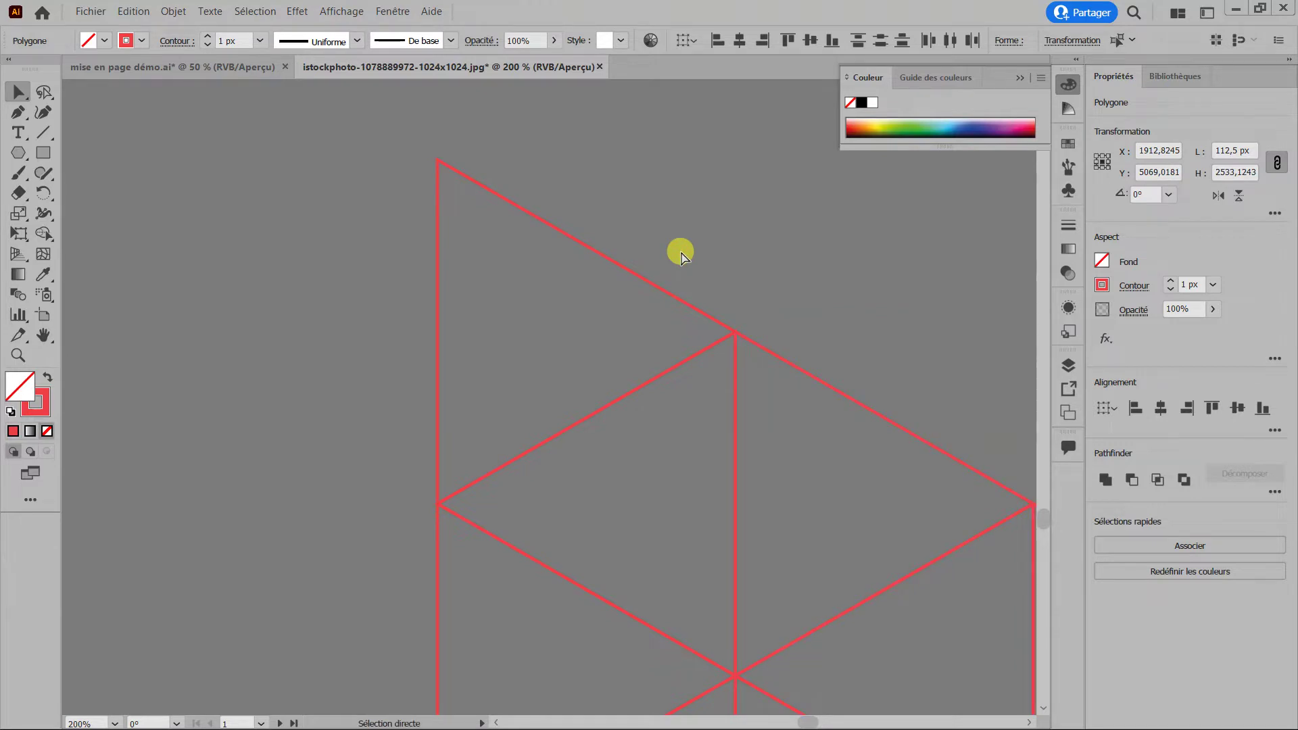
Repeat the last column copy until the columns form a wide parallelogram-shaped triangular grid.
{"action": "key", "text": "ctrl+d"}
{"action": "key", "text": "ctrl+d"}
{"action": "key", "text": "ctrl+d"}
{"action": "key", "text": "ctrl+d"}
{"action": "key", "text": "ctrl+d"}
{"action": "key", "text": "ctrl+d"}
{"action": "key", "text": "ctrl+d"}
{"action": "key", "text": "ctrl+d"}
{"action": "key", "text": "ctrl+d"}
{"action": "key", "text": "ctrl+d"}
{"action": "key", "text": "ctrl+d"}
{"action": "key", "text": "ctrl+d"}
{"action": "key", "text": "ctrl+d"}
{"action": "key", "text": "ctrl+d"}
{"action": "key", "text": "ctrl+d"}
{"action": "key", "text": "ctrl+d"}
{"action": "key", "text": "ctrl+d"}
{"action": "key", "text": "ctrl+d"}
{"action": "key", "text": "ctrl+d"}
{"action": "key", "text": "ctrl+d"}
{"action": "scroll", "coordinate": [417, 322], "scroll_direction": "down", "scroll_amount": 11}
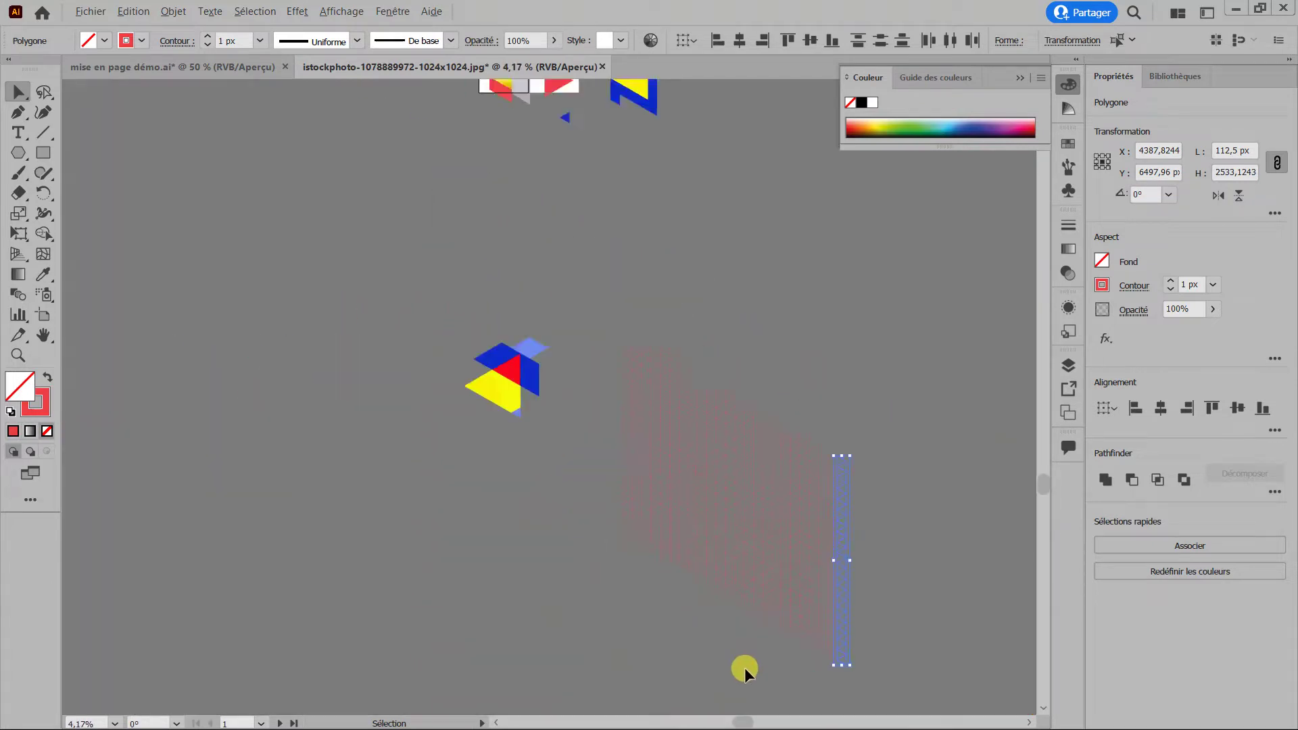
Select the whole triangular grid and place a copy of it on the opposite side of the small coloured composition.
{"action": "scroll", "coordinate": [744, 667], "scroll_direction": "up", "scroll_amount": 1}
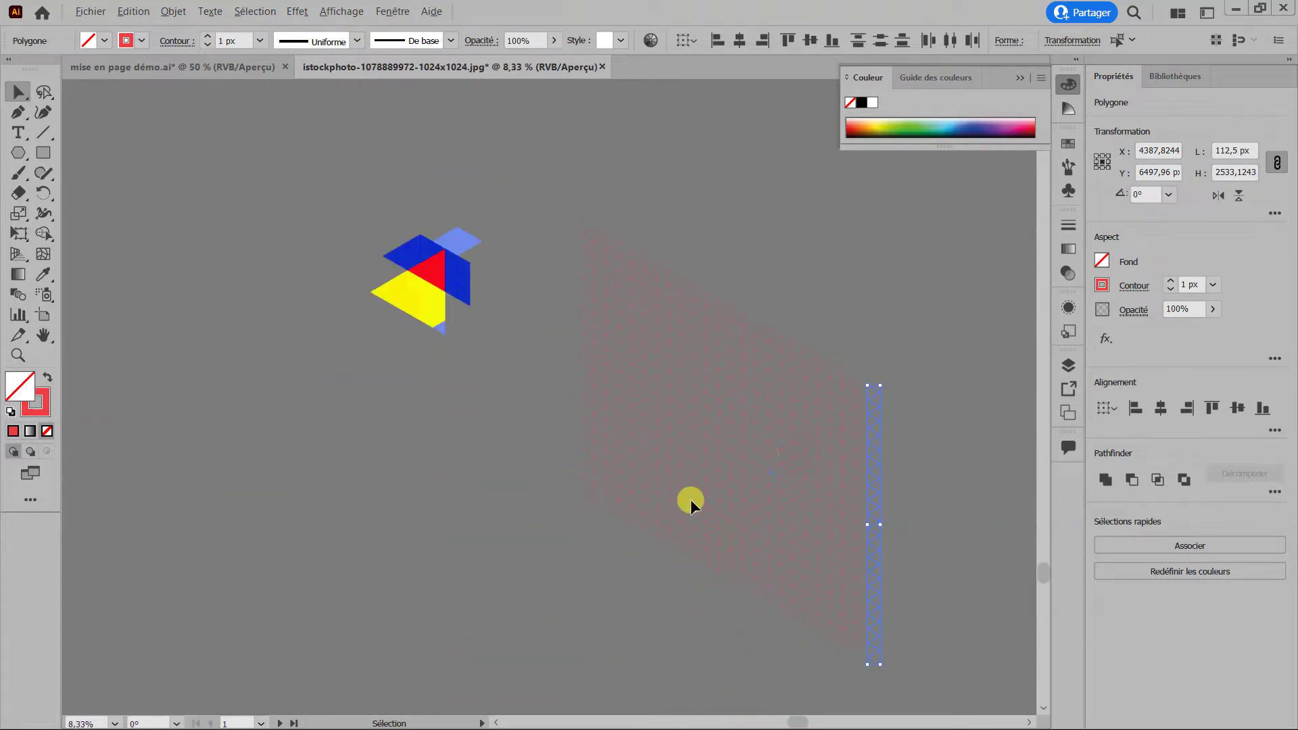
{"action": "left_click", "coordinate": [801, 286]}
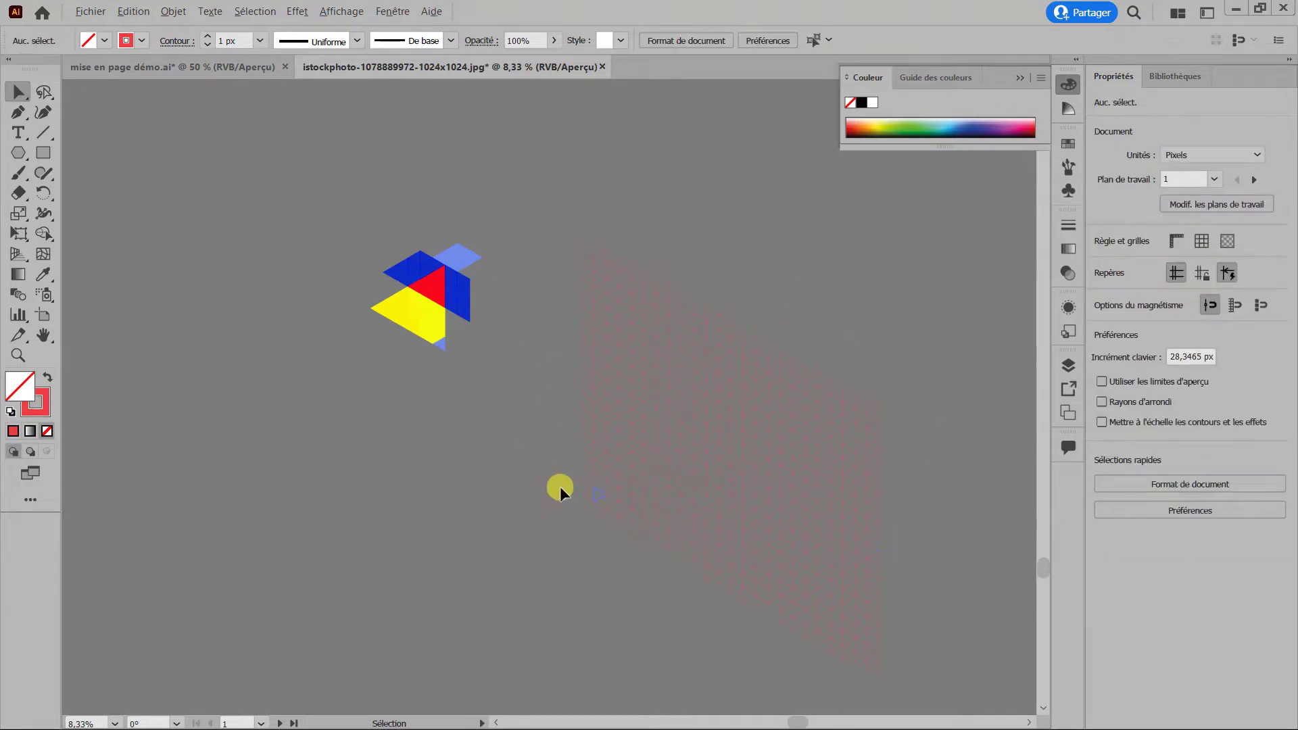
{"action": "scroll", "coordinate": [825, 652], "scroll_direction": "down", "scroll_amount": 3}
{"action": "scroll", "coordinate": [692, 577], "scroll_direction": "up", "scroll_amount": 4}
{"action": "scroll", "coordinate": [529, 392], "scroll_direction": "down", "scroll_amount": 2}
{"action": "scroll", "coordinate": [735, 550], "scroll_direction": "down", "scroll_amount": 3}
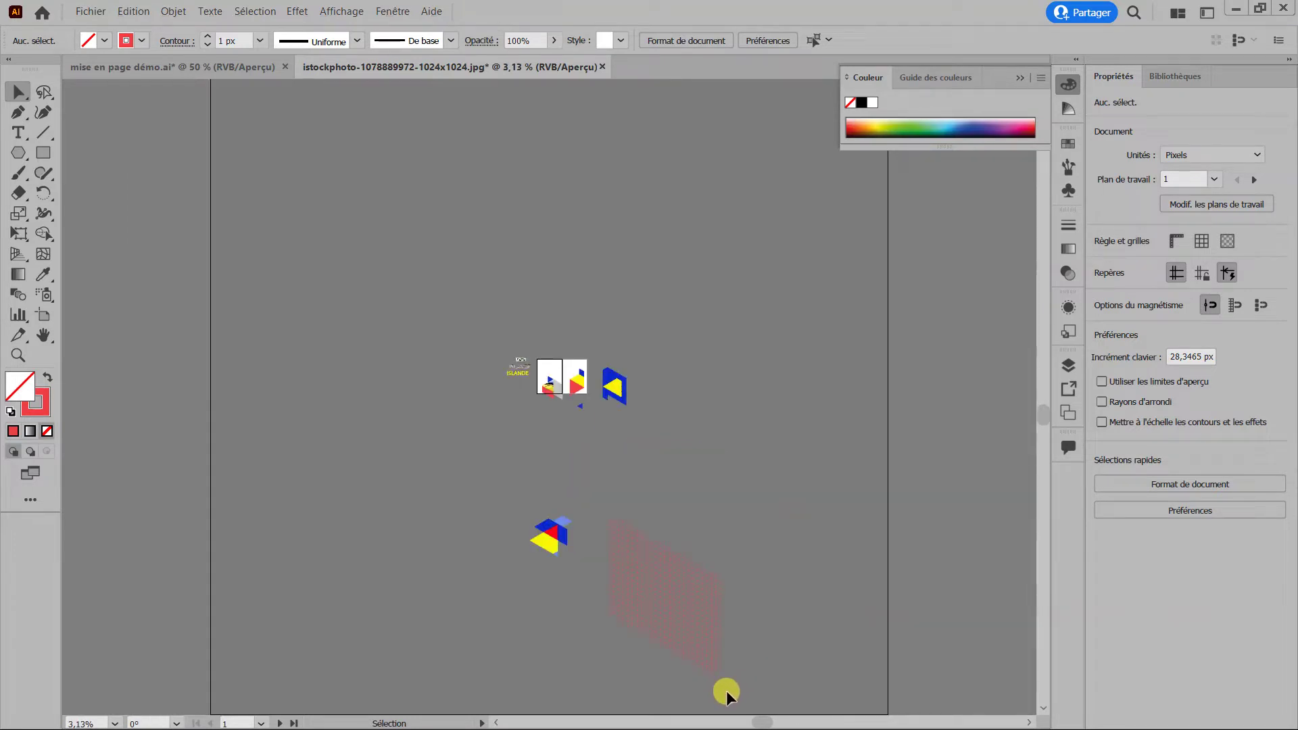
{"action": "left_click", "coordinate": [628, 528]}
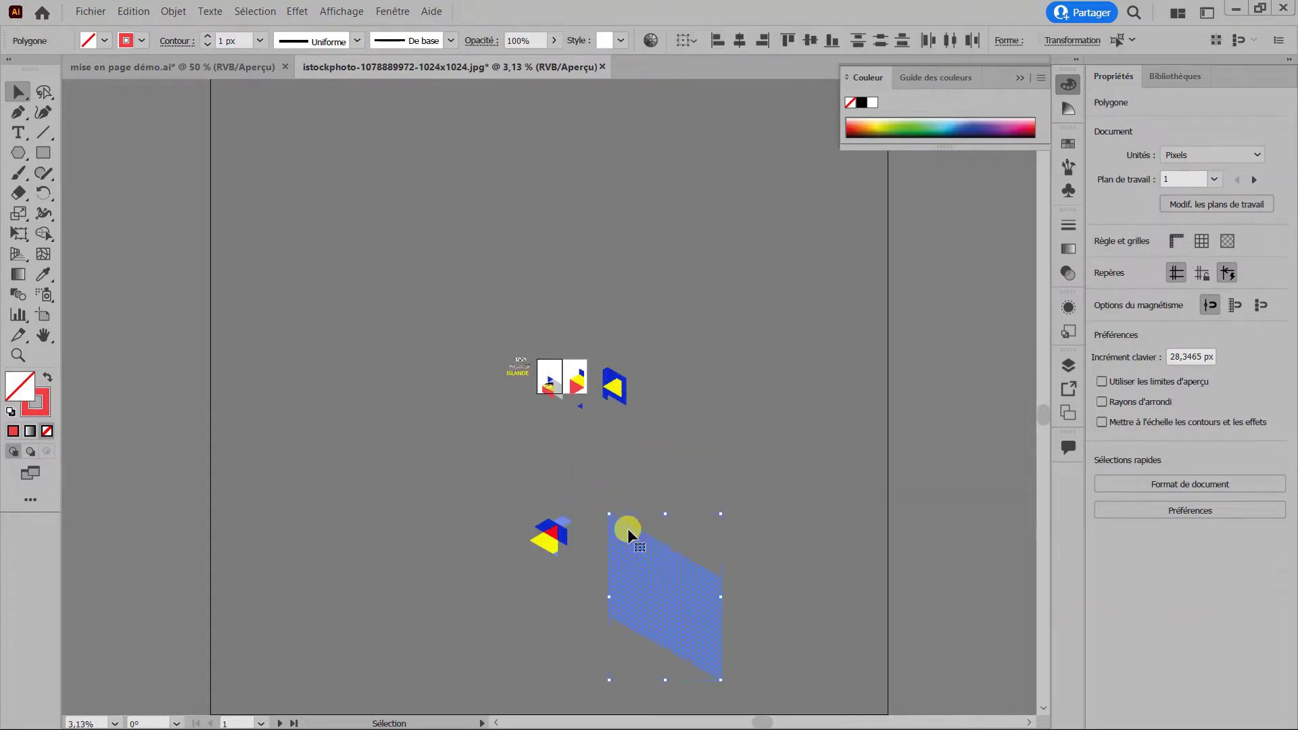
{"action": "left_click_drag", "start_coordinate": [632, 551], "coordinate": [317, 494]}
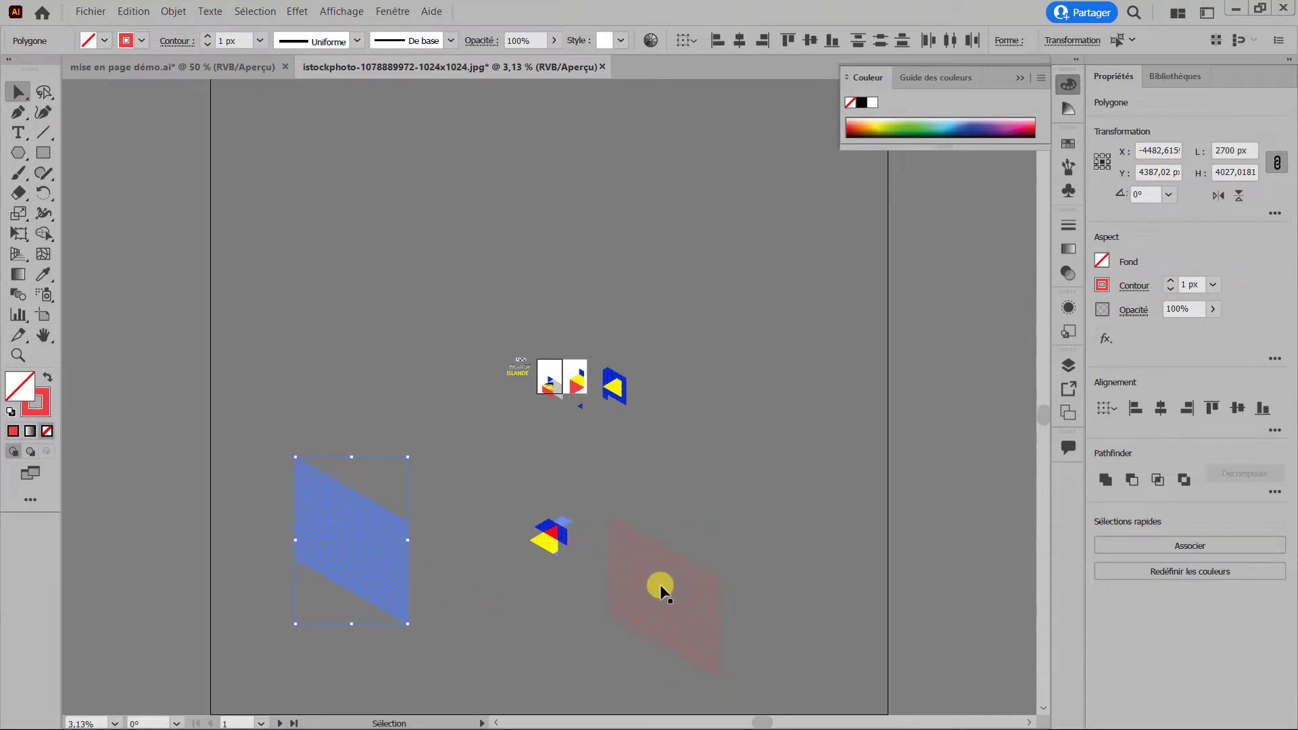
{"action": "left_click", "coordinate": [461, 567]}
Select the copied grid for the Shape Builder tool and set the fill to bright blue #0643f2.
{"action": "scroll", "coordinate": [338, 605], "scroll_direction": "up", "scroll_amount": 2}
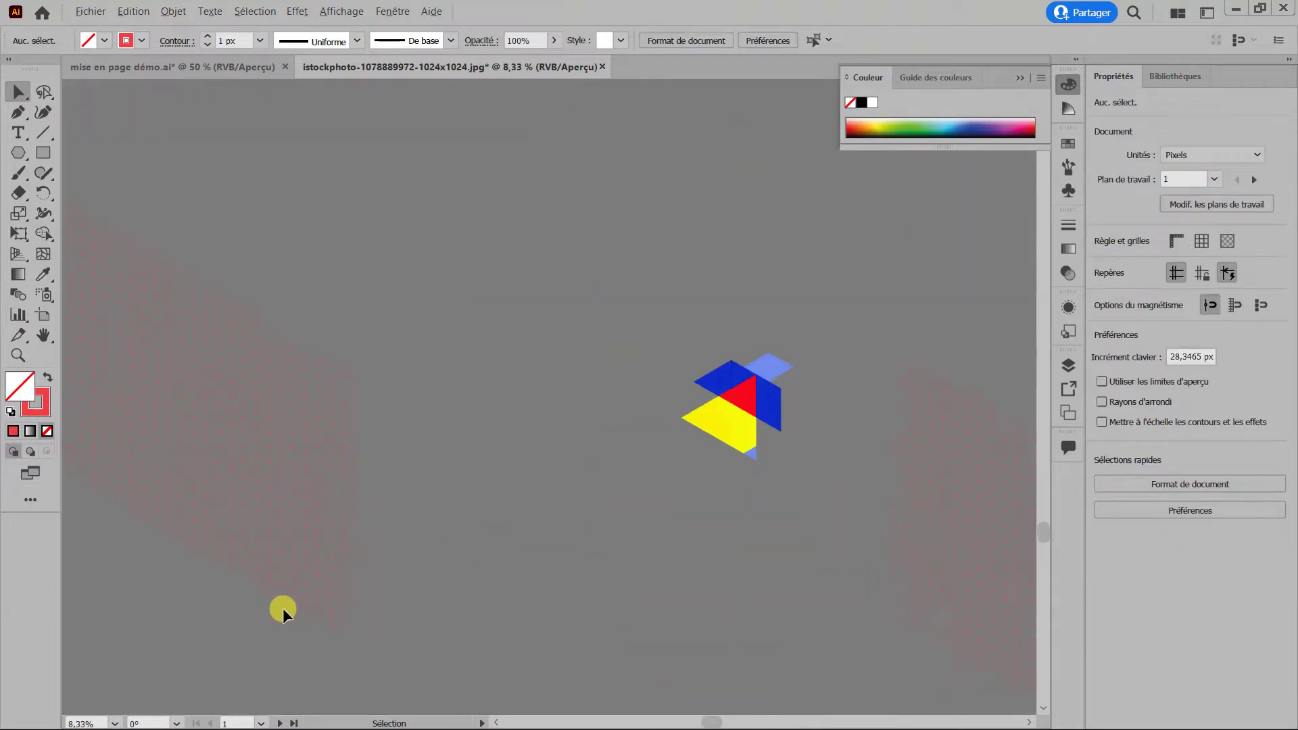
{"action": "scroll", "coordinate": [331, 558], "scroll_direction": "up", "scroll_amount": 2}
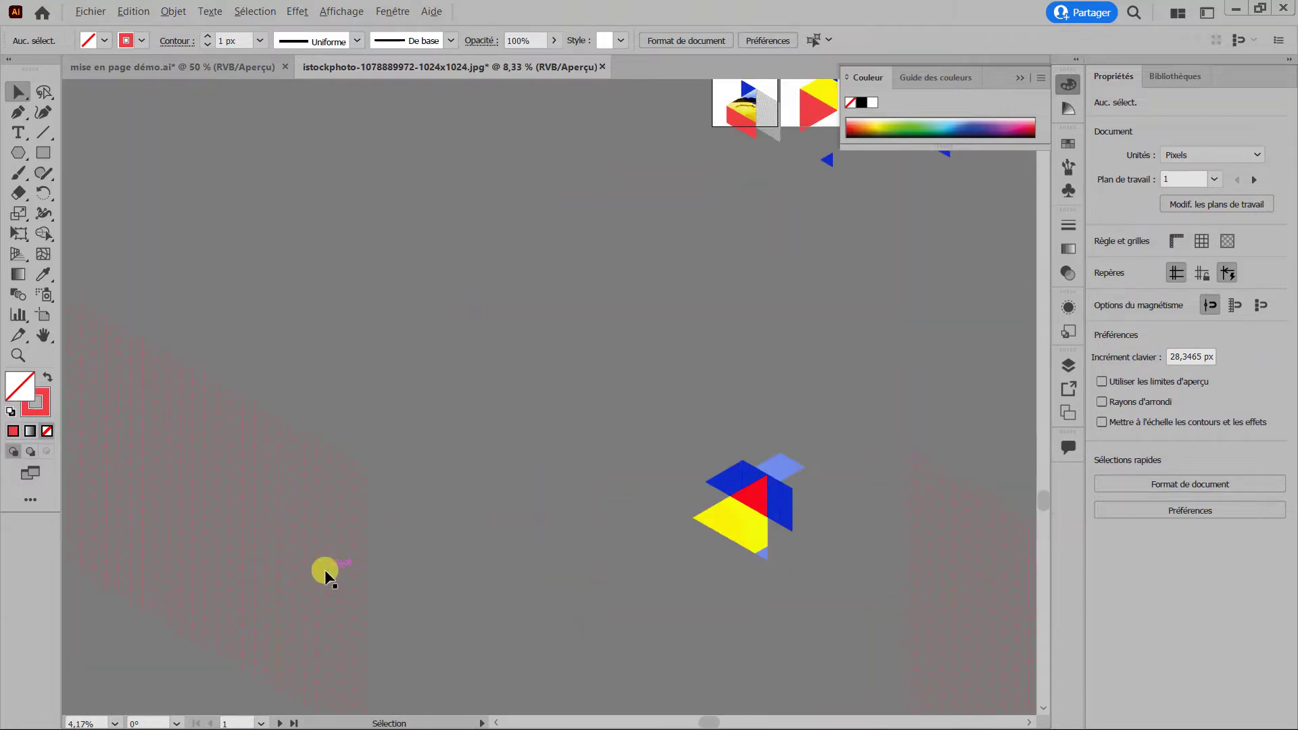
{"action": "left_click_drag", "start_coordinate": [343, 528], "coordinate": [663, 420]}
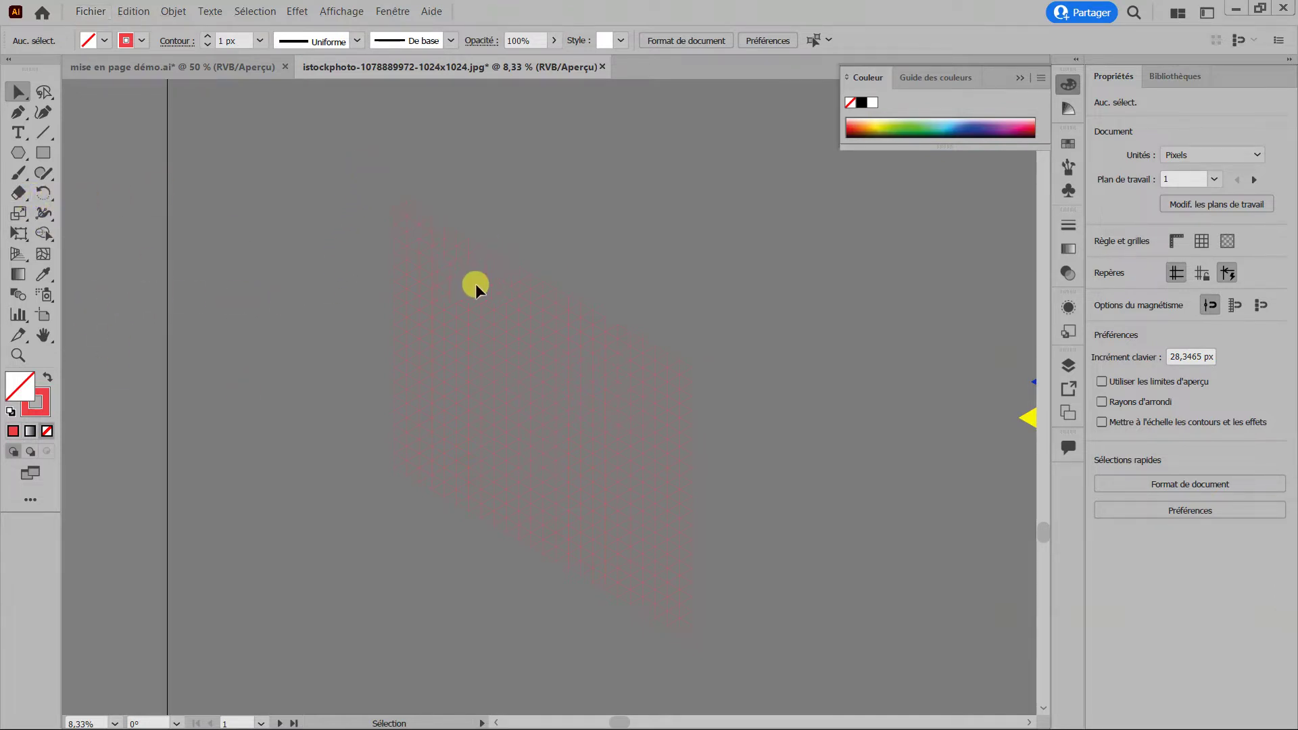
{"action": "key", "text": "ctrl+a"}
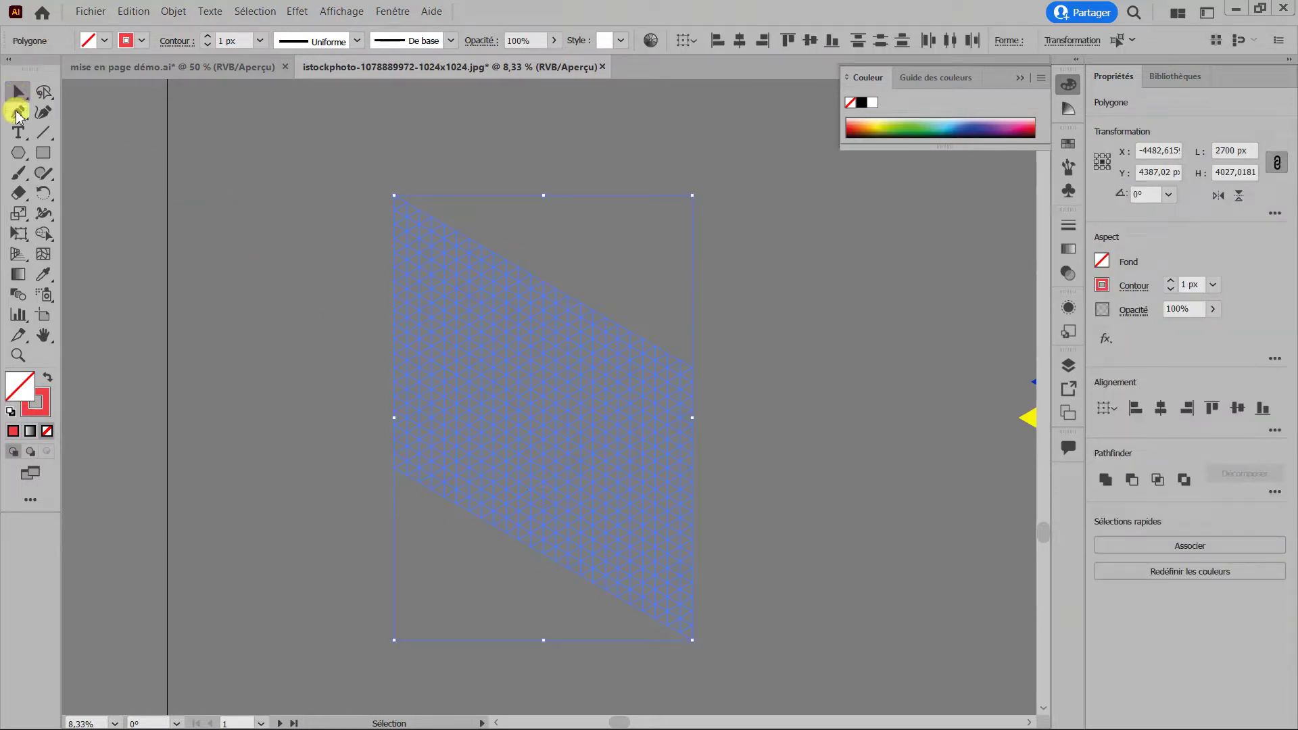
{"action": "left_click", "coordinate": [43, 234]}
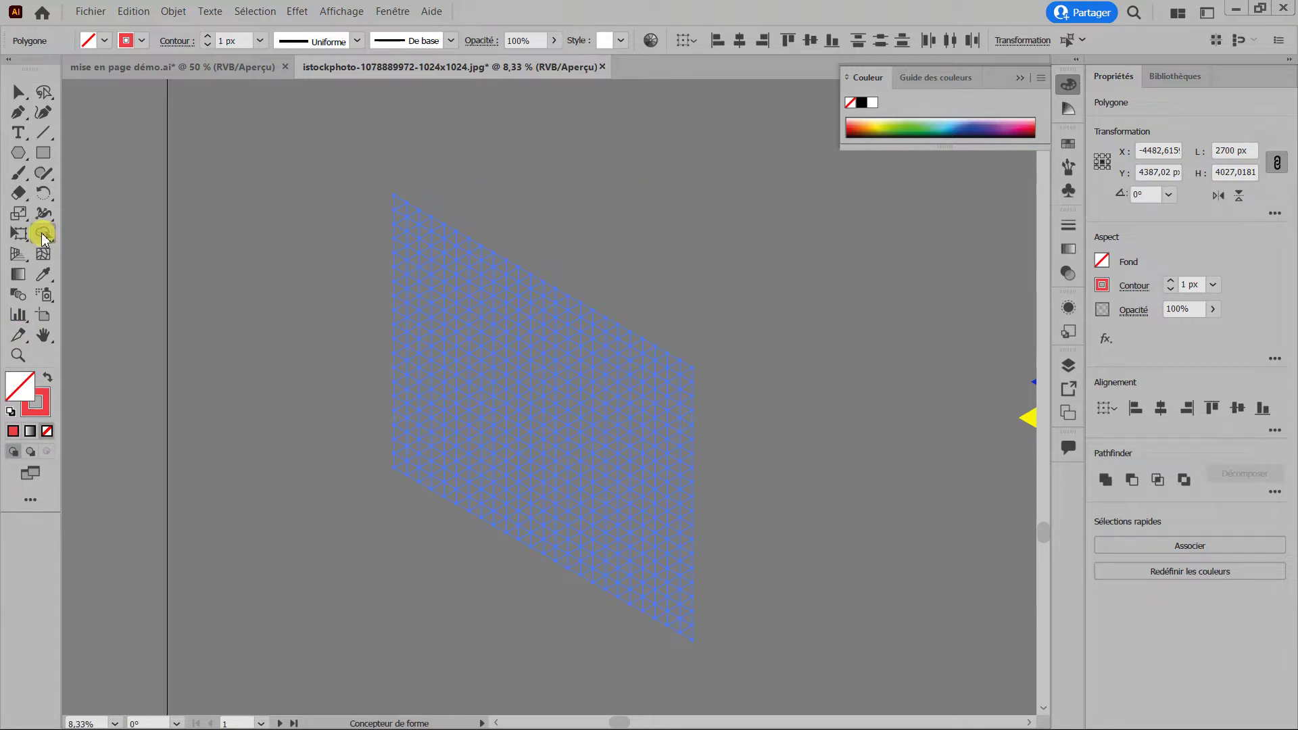
{"action": "double_click", "coordinate": [21, 392]}
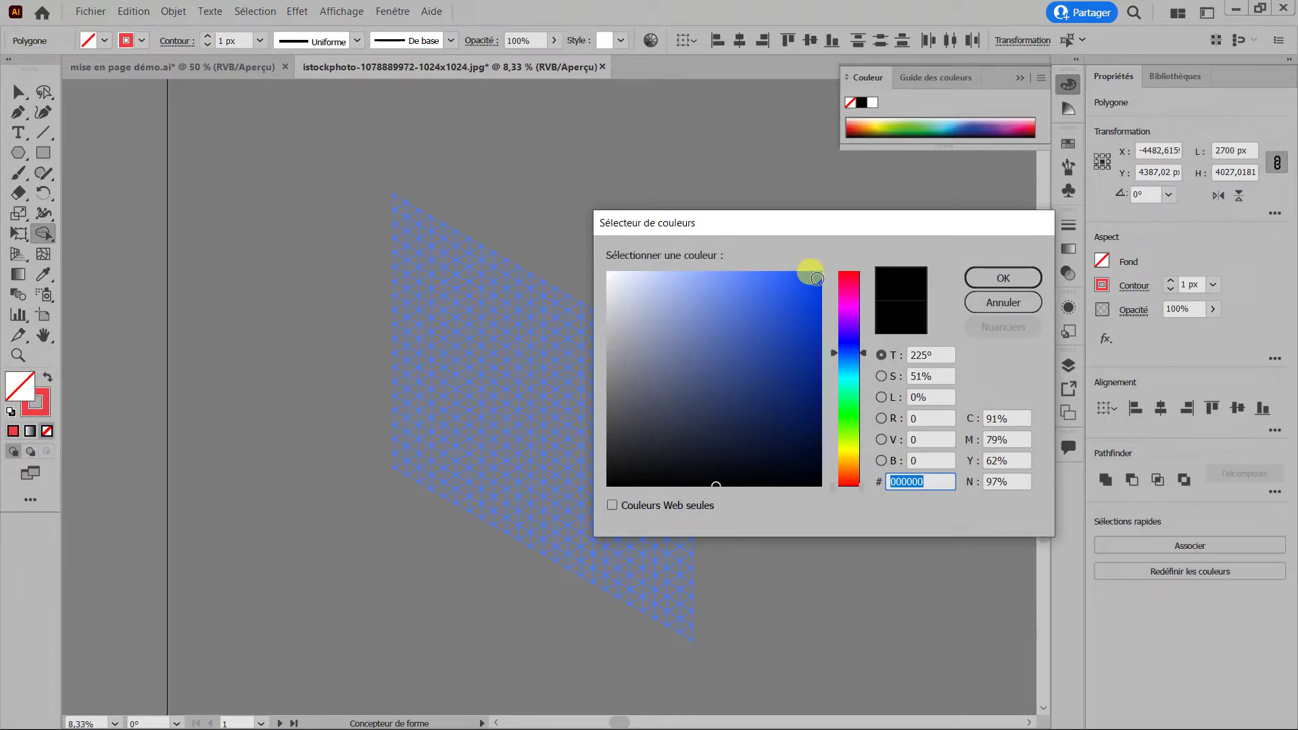
{"action": "left_click", "coordinate": [817, 279]}
{"action": "left_click", "coordinate": [1003, 280]}
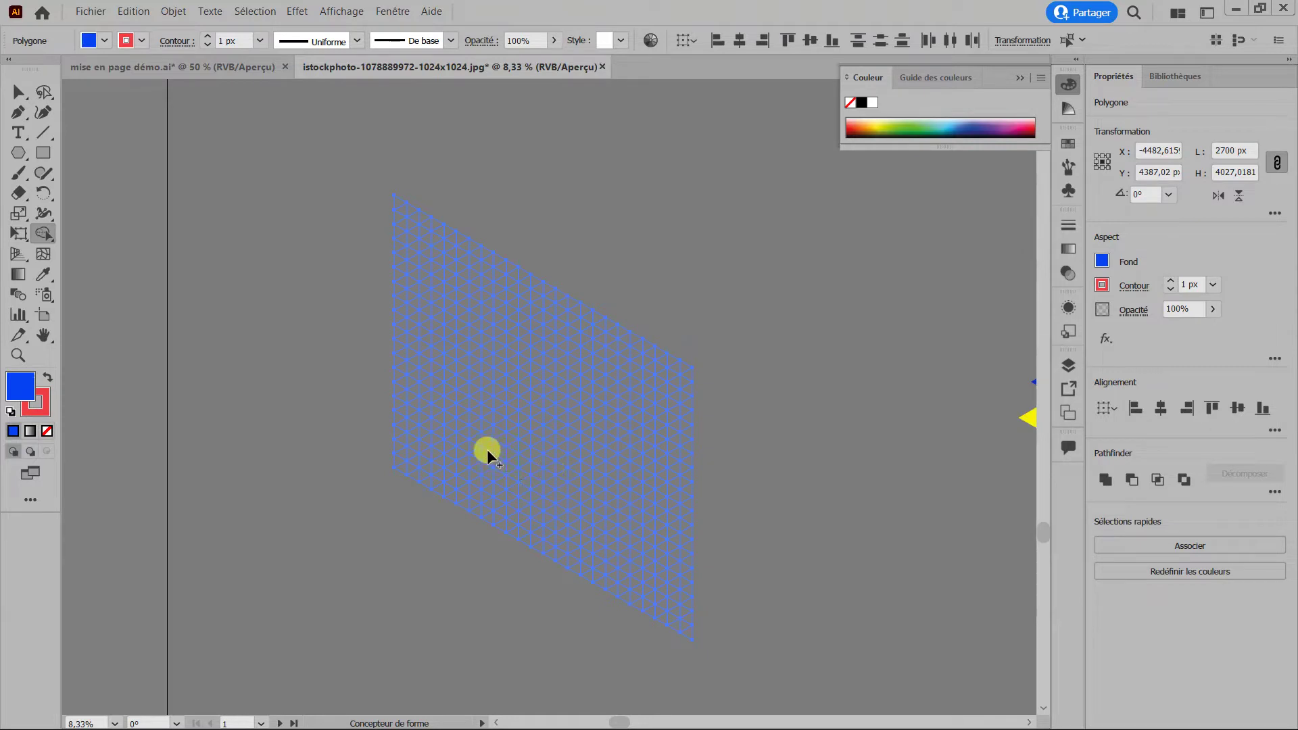
Fill grid triangles with the bright blue to form a flat parallelogram three triangle sides long and two deep, near the grid's lower-left edge.
{"action": "scroll", "coordinate": [468, 465], "scroll_direction": "up", "scroll_amount": 3}
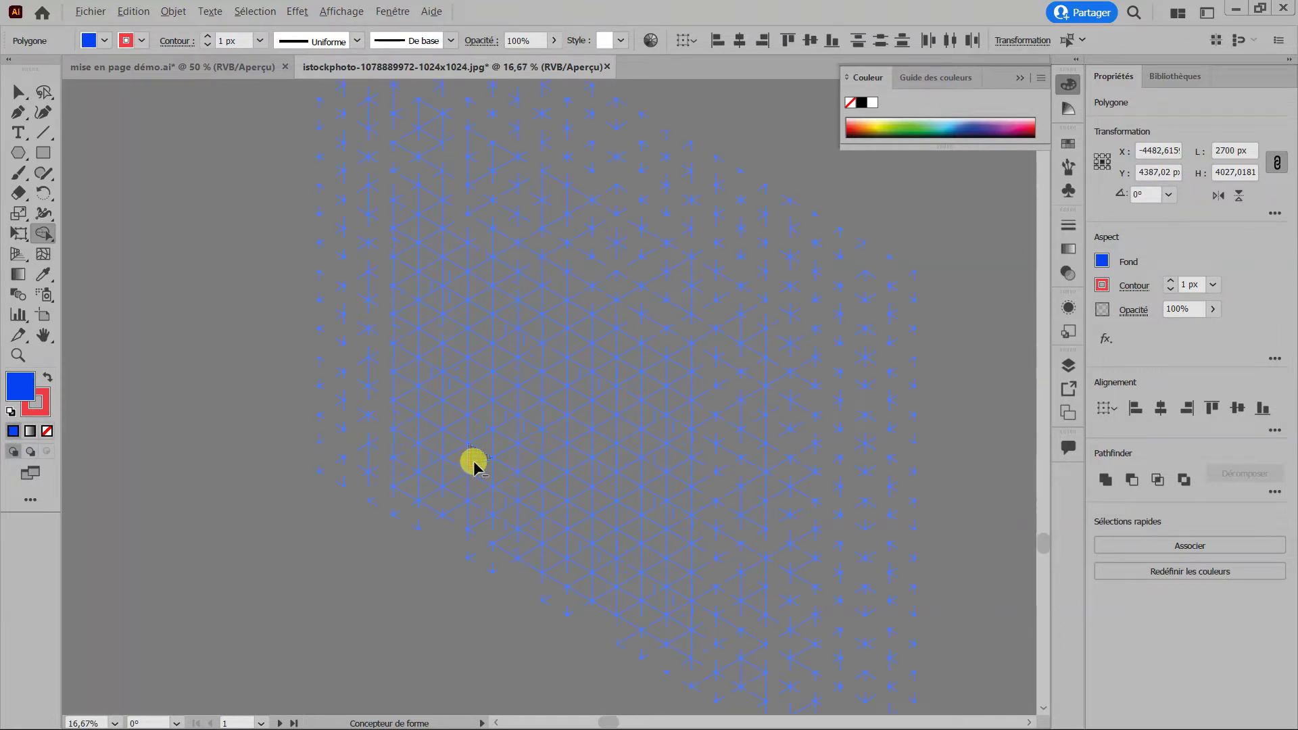
{"action": "scroll", "coordinate": [473, 460], "scroll_direction": "up", "scroll_amount": 1}
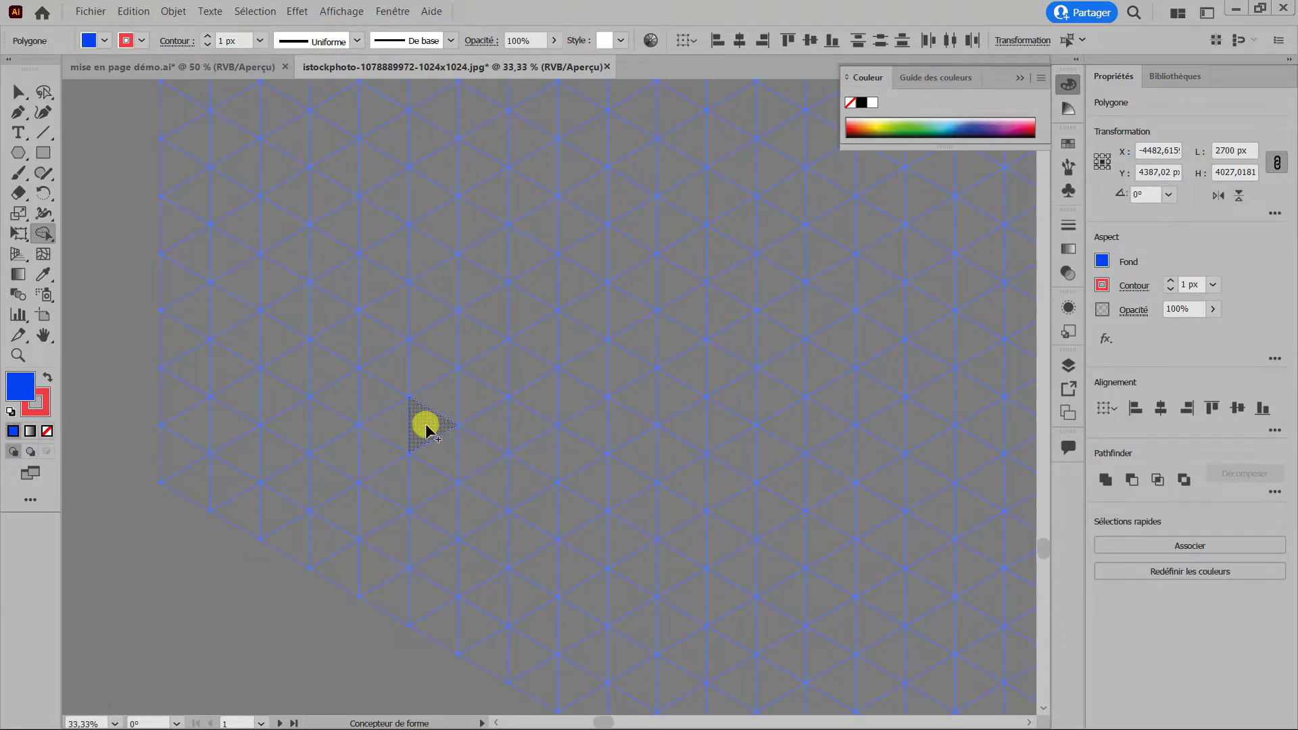
{"action": "left_click", "coordinate": [453, 397]}
{"action": "left_click", "coordinate": [481, 406]}
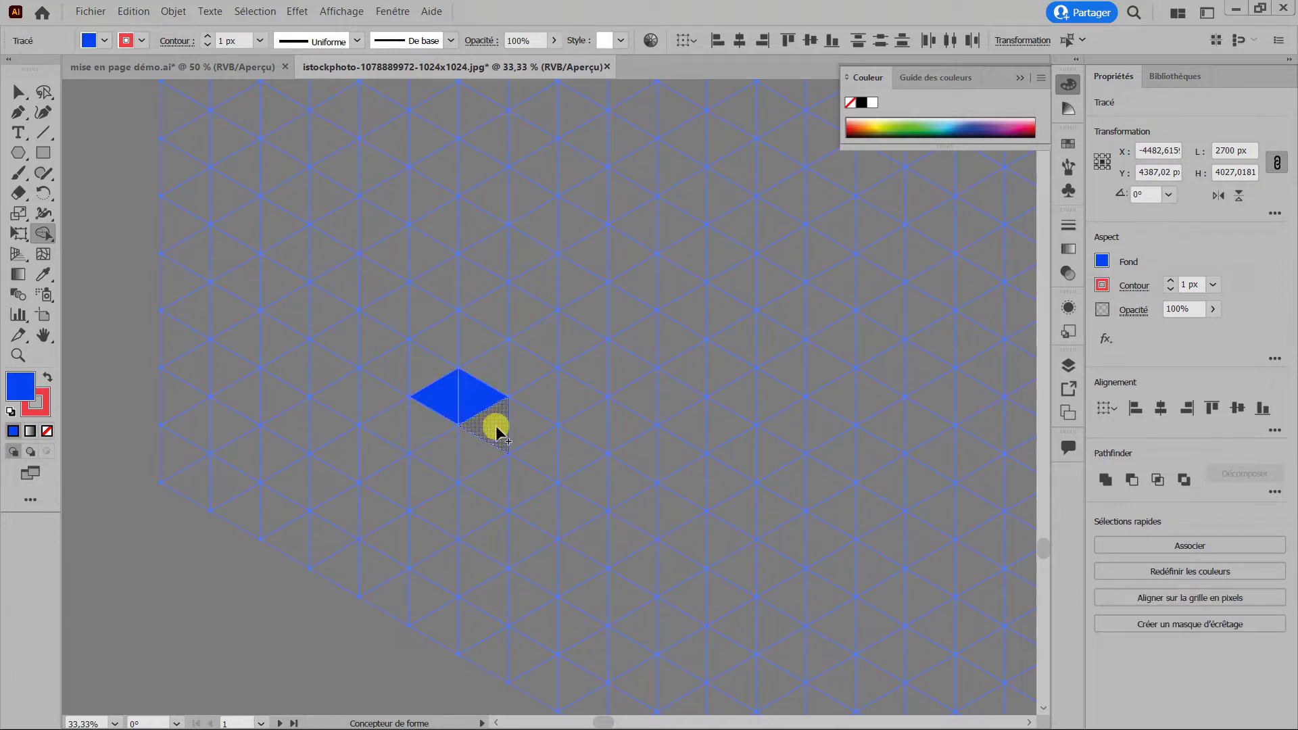
{"action": "left_click", "coordinate": [502, 425]}
{"action": "left_click", "coordinate": [526, 425]}
{"action": "left_click", "coordinate": [551, 456]}
{"action": "left_click", "coordinate": [576, 465]}
{"action": "left_click", "coordinate": [517, 478]}
{"action": "left_click", "coordinate": [490, 476]}
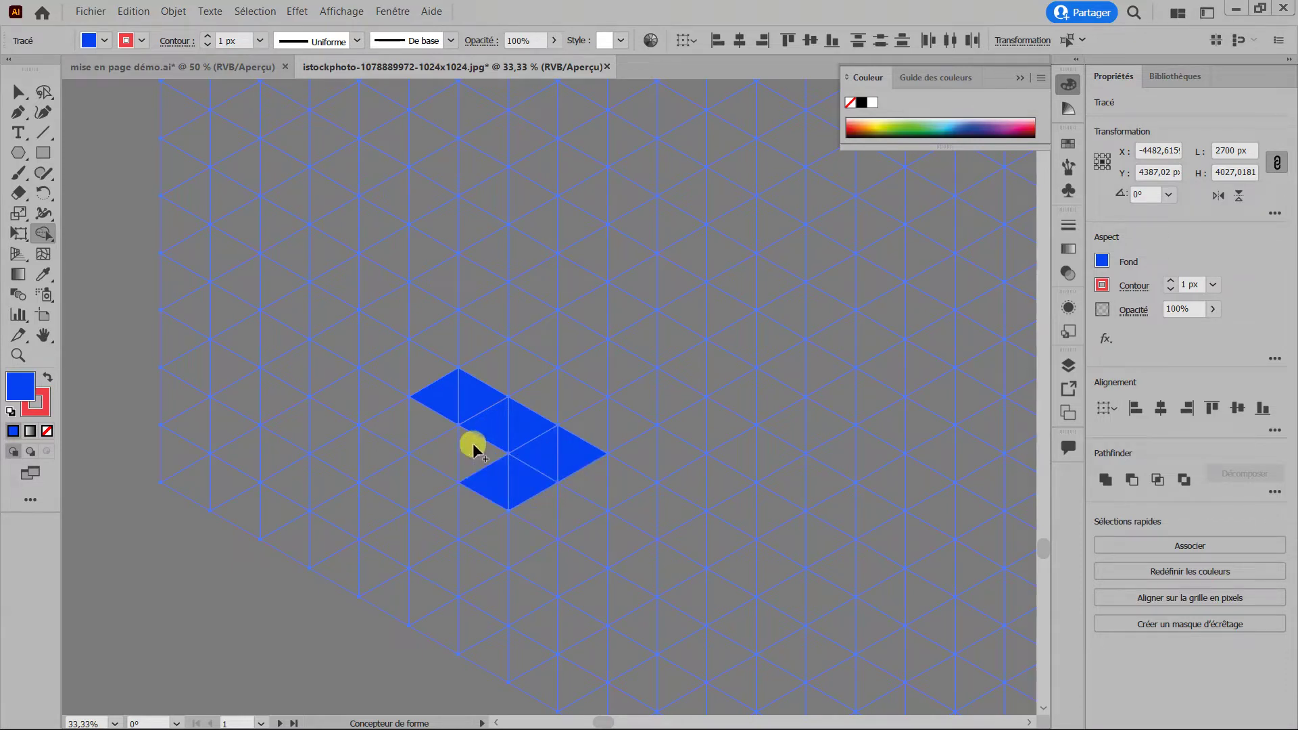
{"action": "left_click", "coordinate": [469, 446]}
{"action": "left_click", "coordinate": [451, 449]}
{"action": "left_click", "coordinate": [425, 427]}
{"action": "mouse_move", "coordinate": [387, 426]}
{"action": "left_mouse_down"}
{"action": "mouse_move", "coordinate": [542, 478]}
{"action": "mouse_move", "coordinate": [561, 463]}
{"action": "left_mouse_up"}
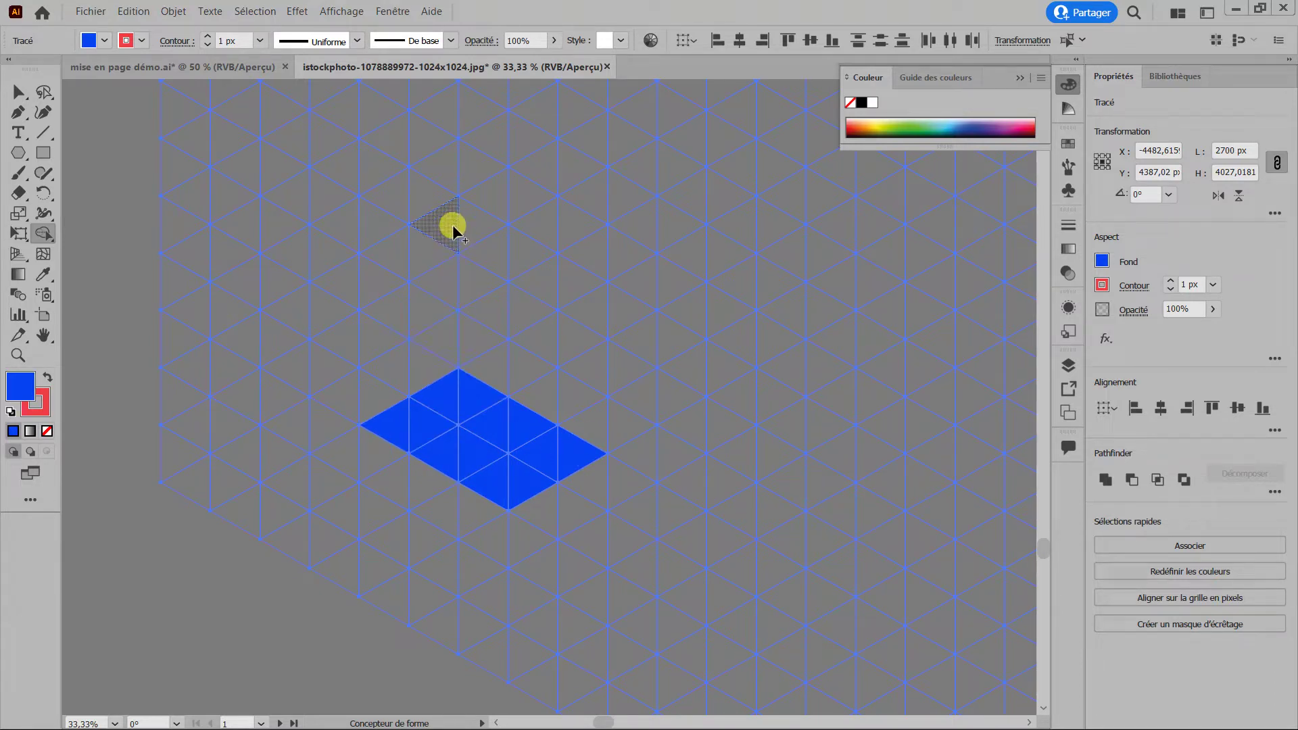
Set the fill to darker blue #0535aa and fill an upright face, three triangle sides wide and high, on the parallelogram's upper long edge.
{"action": "double_click", "coordinate": [21, 388]}
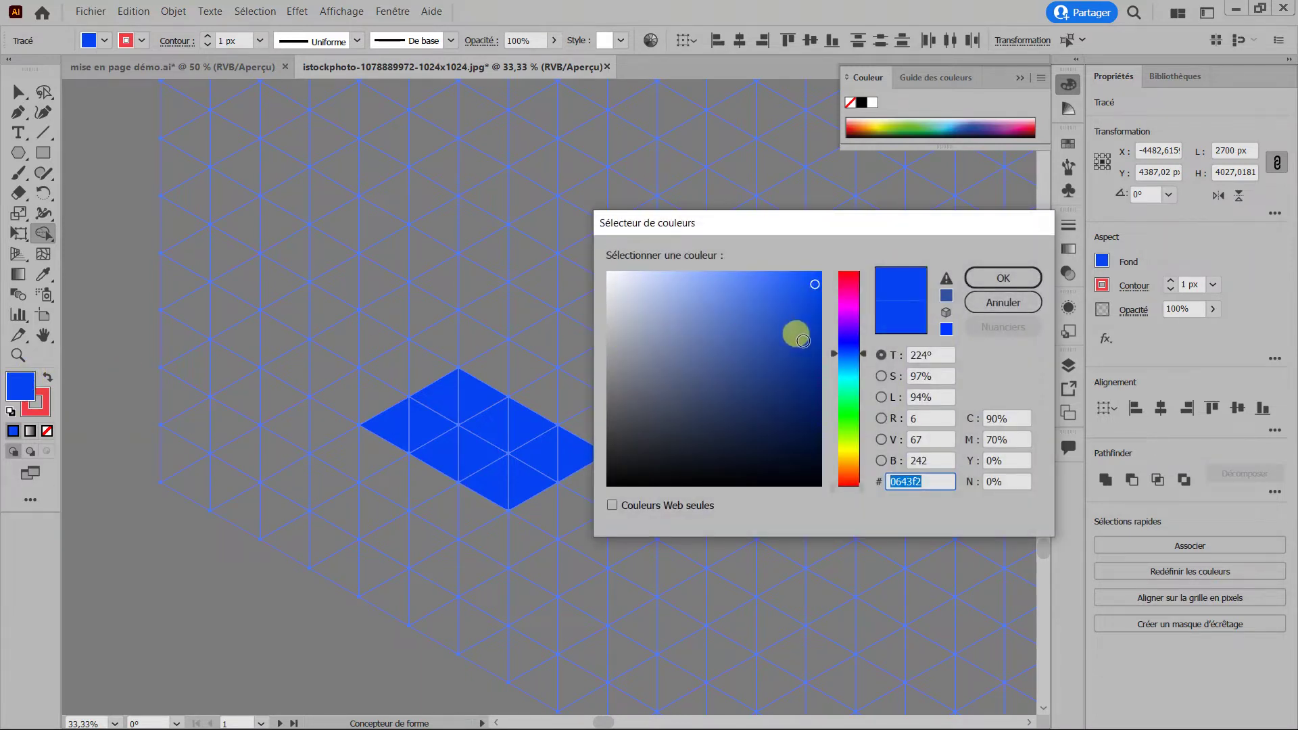
{"action": "left_click", "coordinate": [1001, 278]}
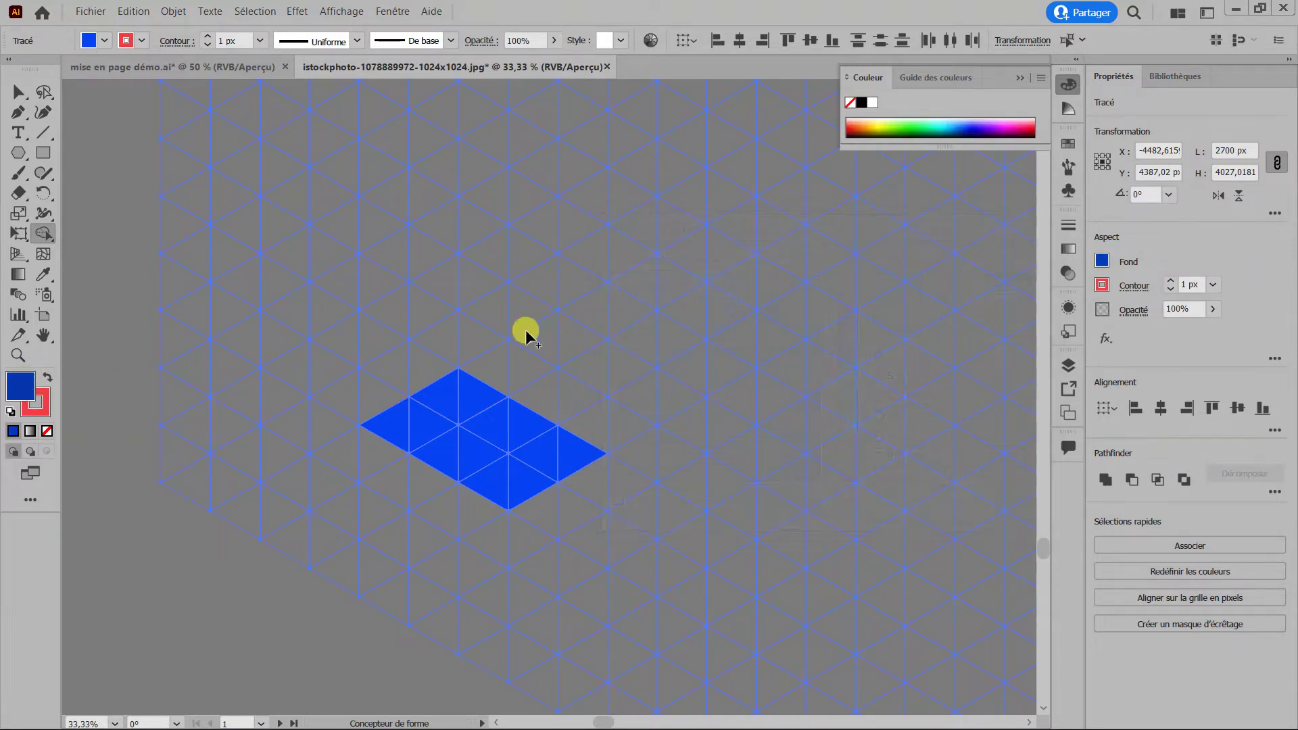
{"action": "left_click", "coordinate": [485, 375]}
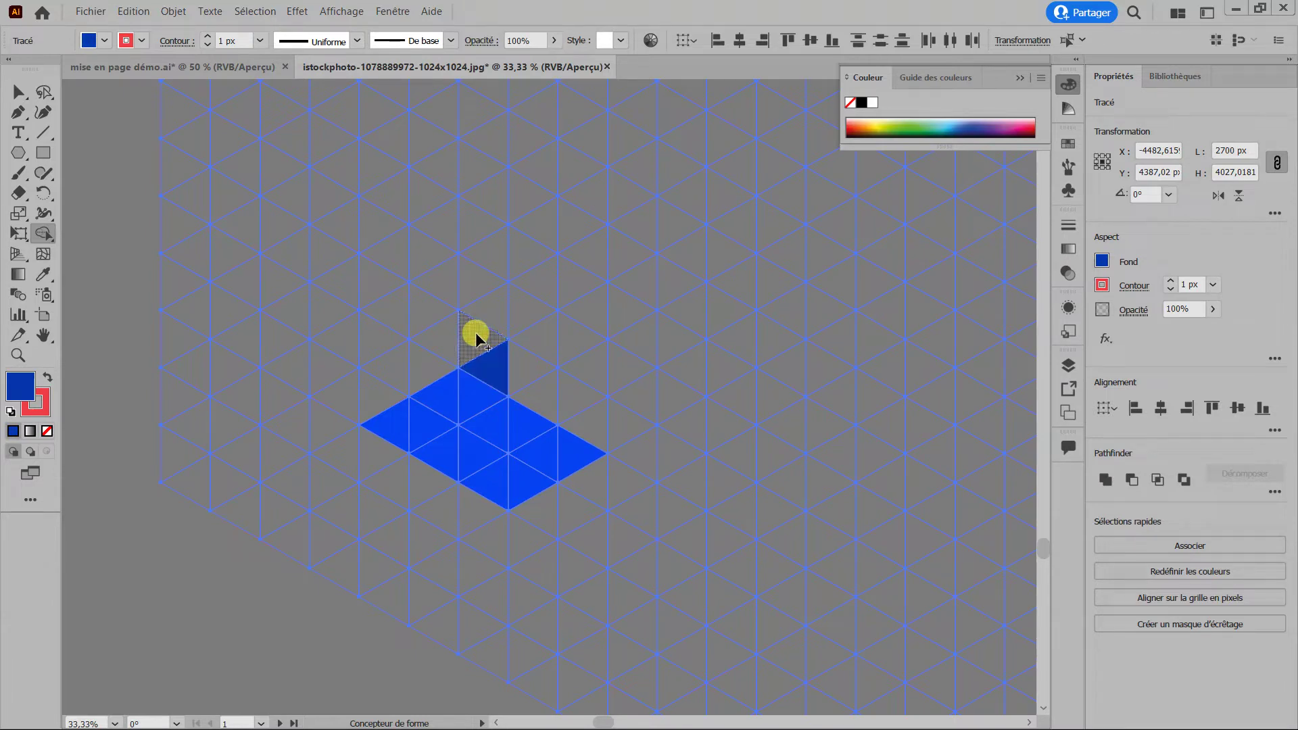
{"action": "left_click", "coordinate": [467, 319]}
{"action": "left_click", "coordinate": [469, 301]}
{"action": "left_click", "coordinate": [474, 277]}
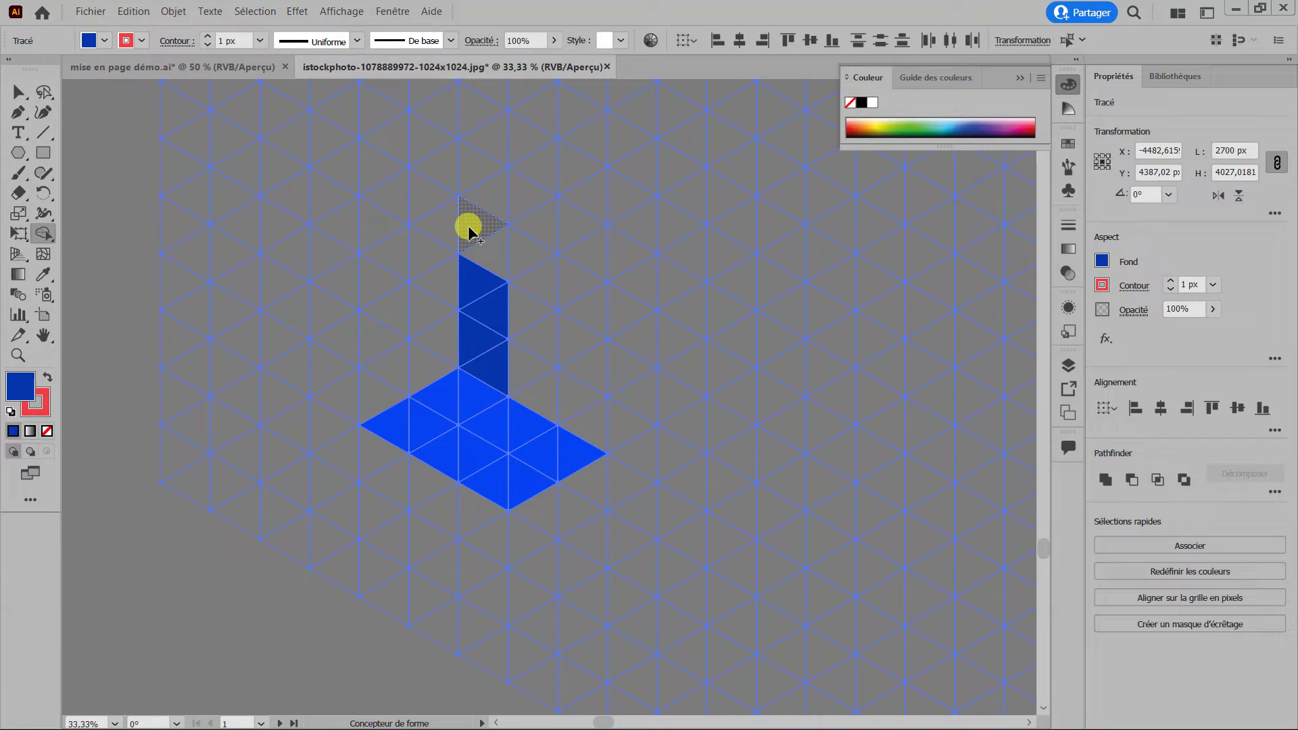
{"action": "left_click", "coordinate": [471, 234]}
{"action": "left_click", "coordinate": [479, 254]}
{"action": "left_click", "coordinate": [525, 252]}
{"action": "left_click", "coordinate": [547, 287]}
{"action": "left_click", "coordinate": [530, 299]}
{"action": "left_click", "coordinate": [536, 339]}
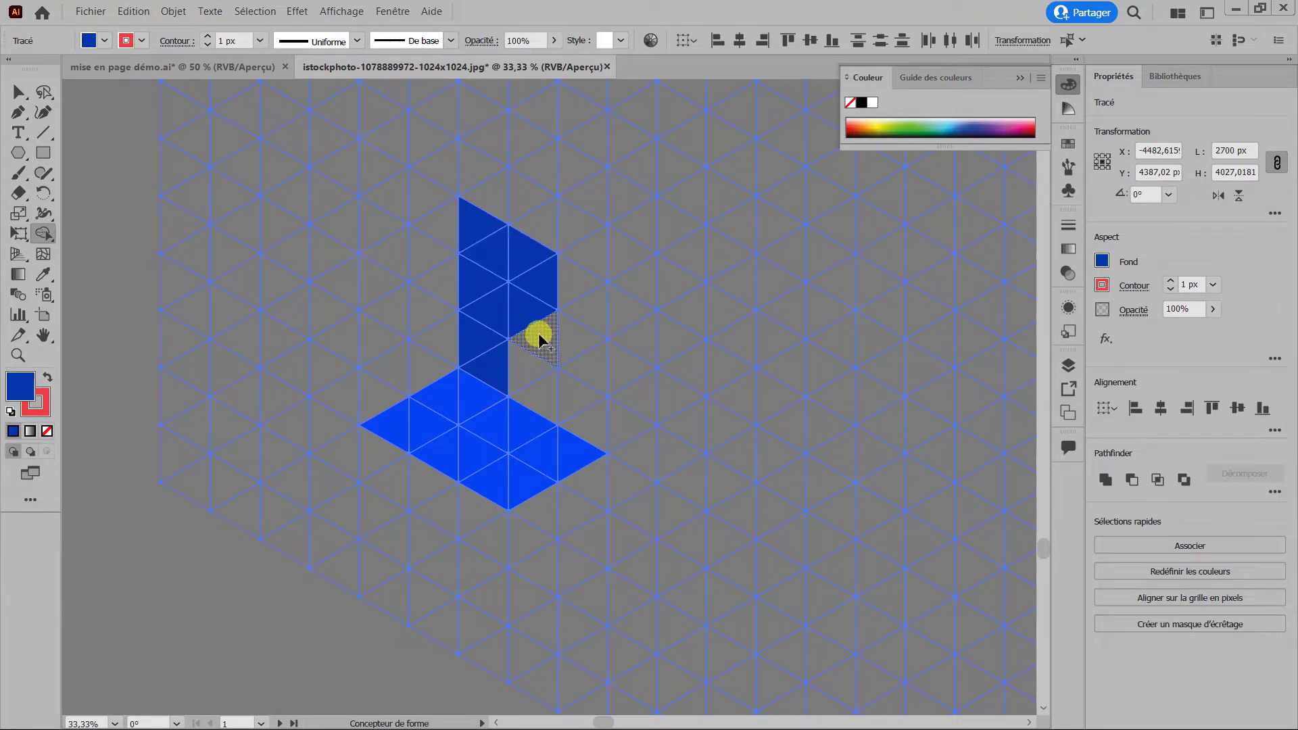
{"action": "left_click", "coordinate": [521, 372]}
{"action": "left_click", "coordinate": [553, 404]}
{"action": "left_click", "coordinate": [577, 399]}
{"action": "left_click", "coordinate": [593, 425]}
{"action": "left_click", "coordinate": [583, 357]}
{"action": "left_click", "coordinate": [586, 332]}
{"action": "left_click", "coordinate": [589, 308]}
{"action": "left_click", "coordinate": [571, 284]}
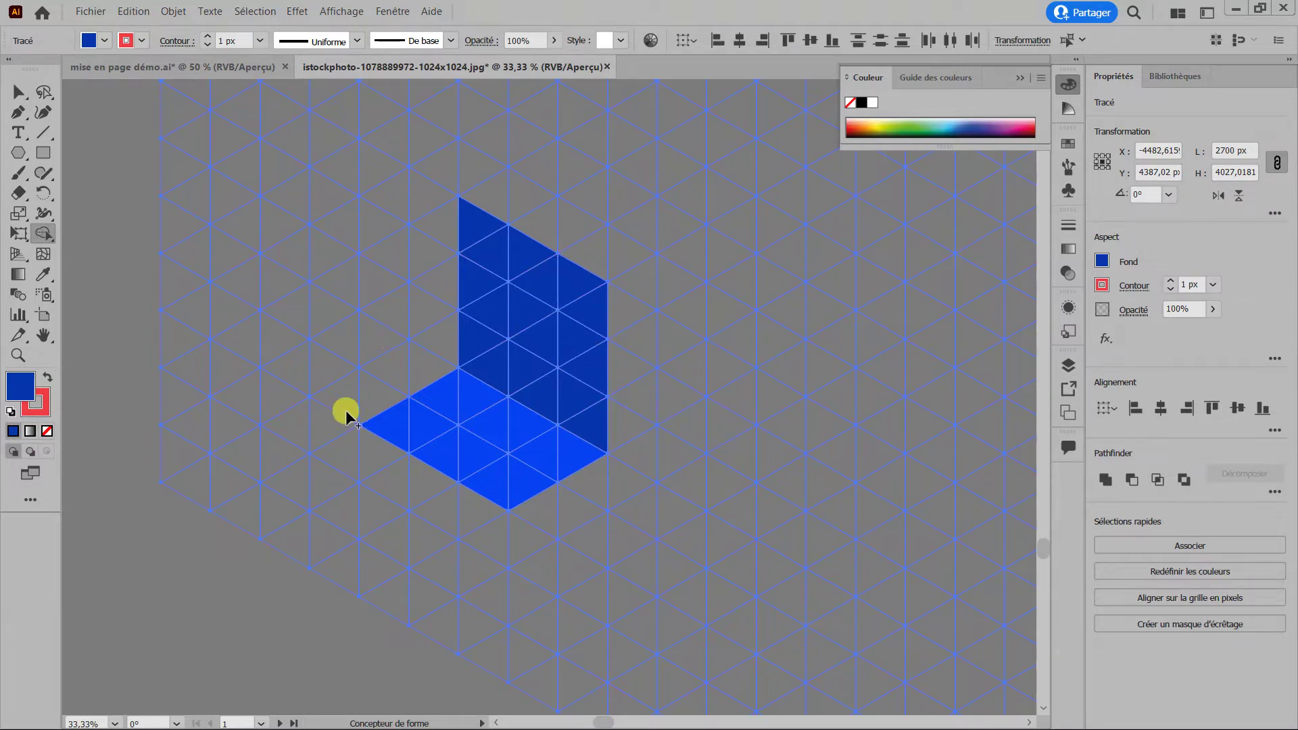
Set the fill to bright yellow and fill a three-by-two parallelogram of triangles along the top edge of the dark blue face.
{"action": "double_click", "coordinate": [24, 389]}
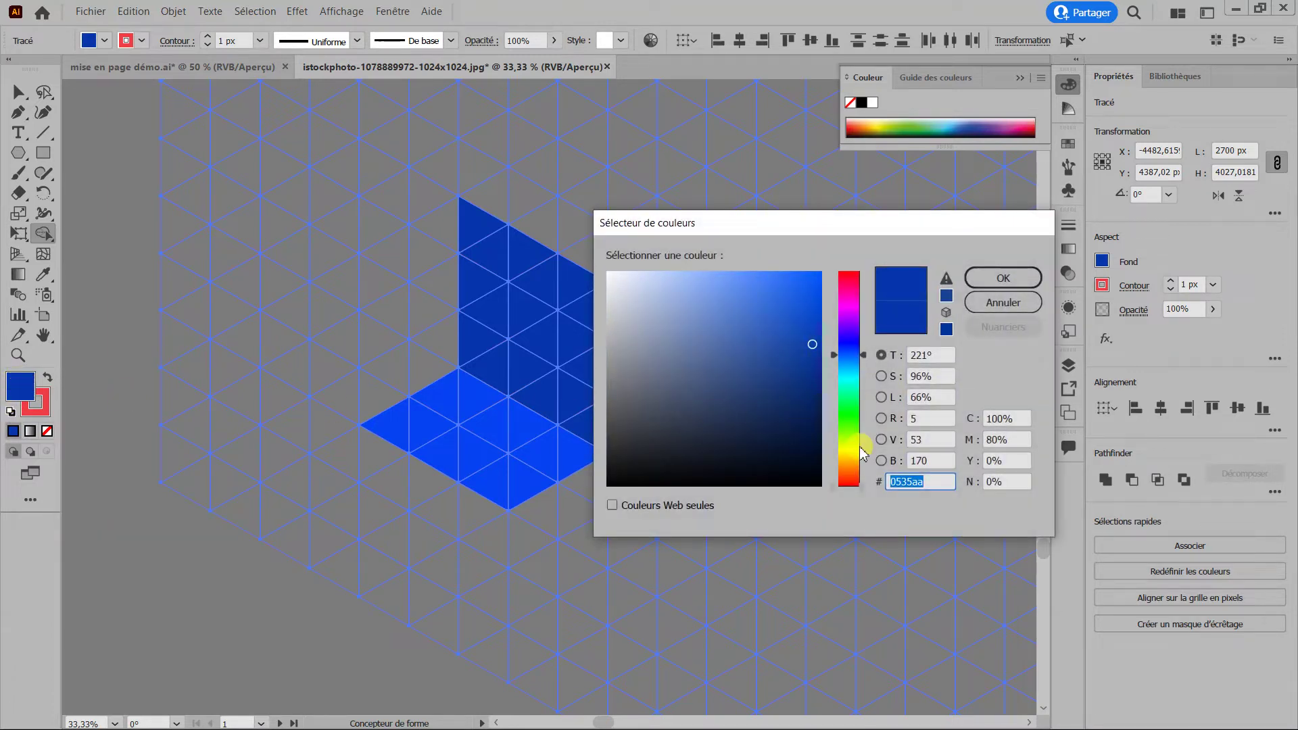
{"action": "left_click", "coordinate": [845, 448]}
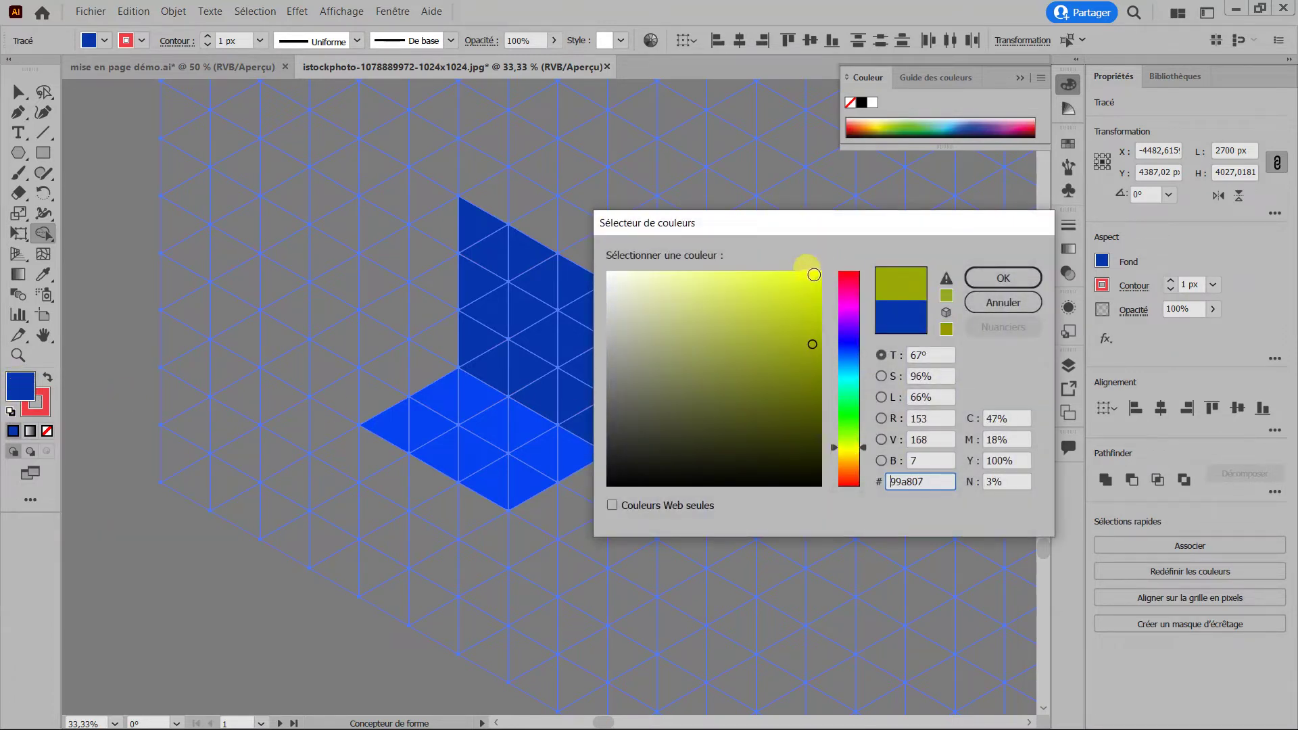
{"action": "left_click", "coordinate": [813, 274]}
{"action": "left_click", "coordinate": [990, 276]}
{"action": "left_click", "coordinate": [491, 203]}
{"action": "left_click", "coordinate": [532, 197]}
{"action": "left_click", "coordinate": [560, 225]}
{"action": "left_click", "coordinate": [579, 226]}
{"action": "left_click", "coordinate": [594, 246]}
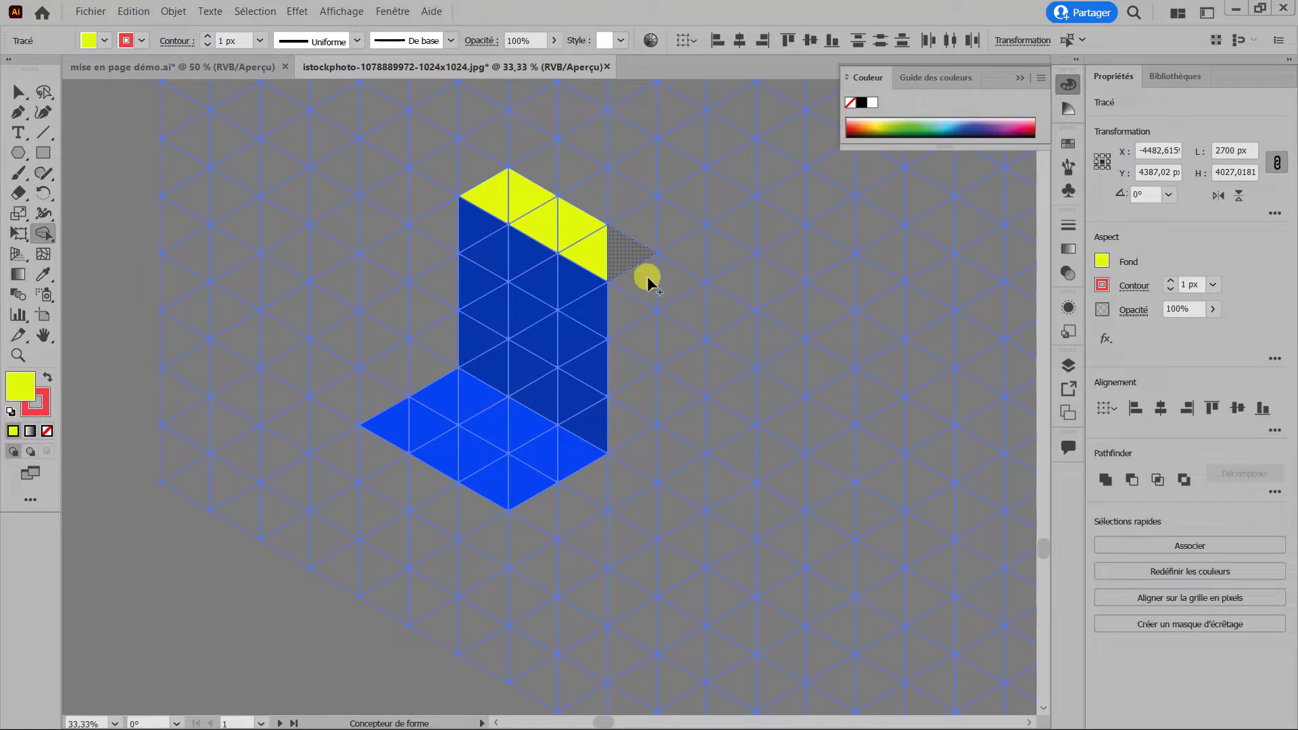
{"action": "left_click", "coordinate": [645, 274]}
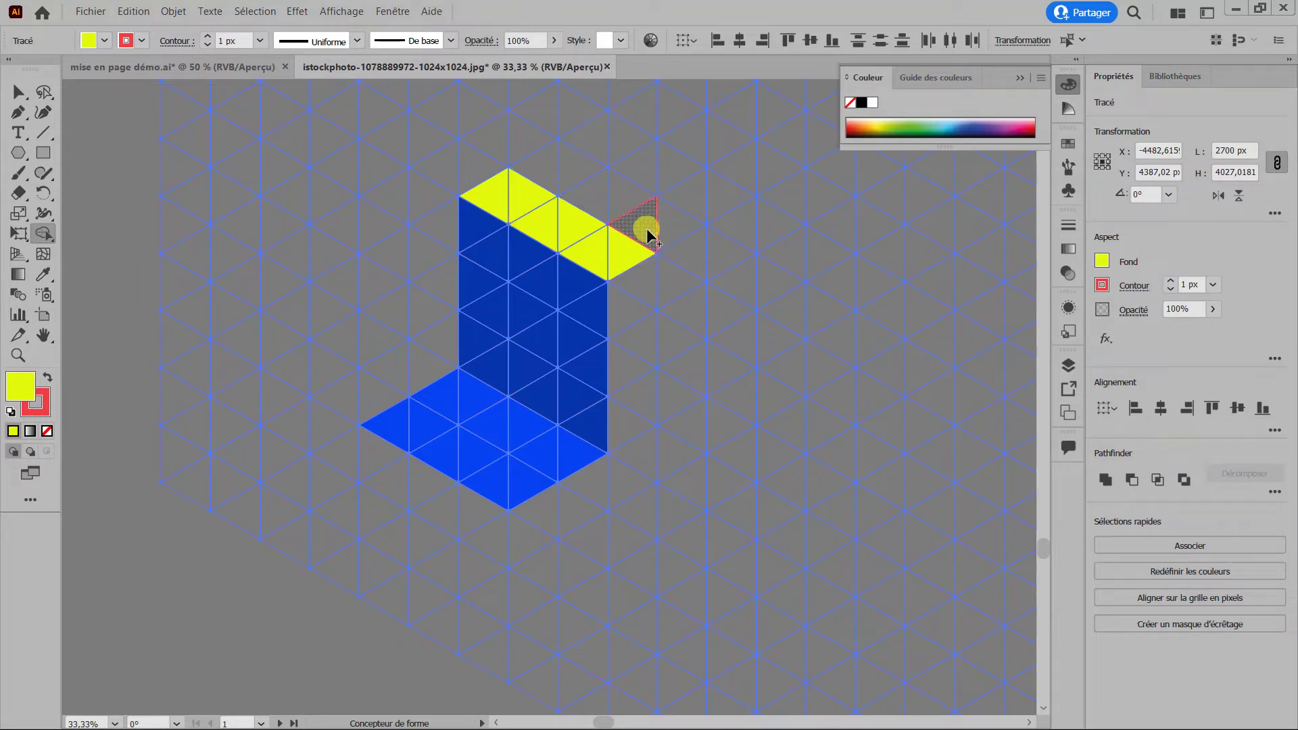
{"action": "left_click", "coordinate": [645, 233]}
{"action": "left_click", "coordinate": [668, 219]}
{"action": "left_click", "coordinate": [614, 197]}
{"action": "left_click", "coordinate": [582, 195]}
{"action": "left_click", "coordinate": [539, 169]}
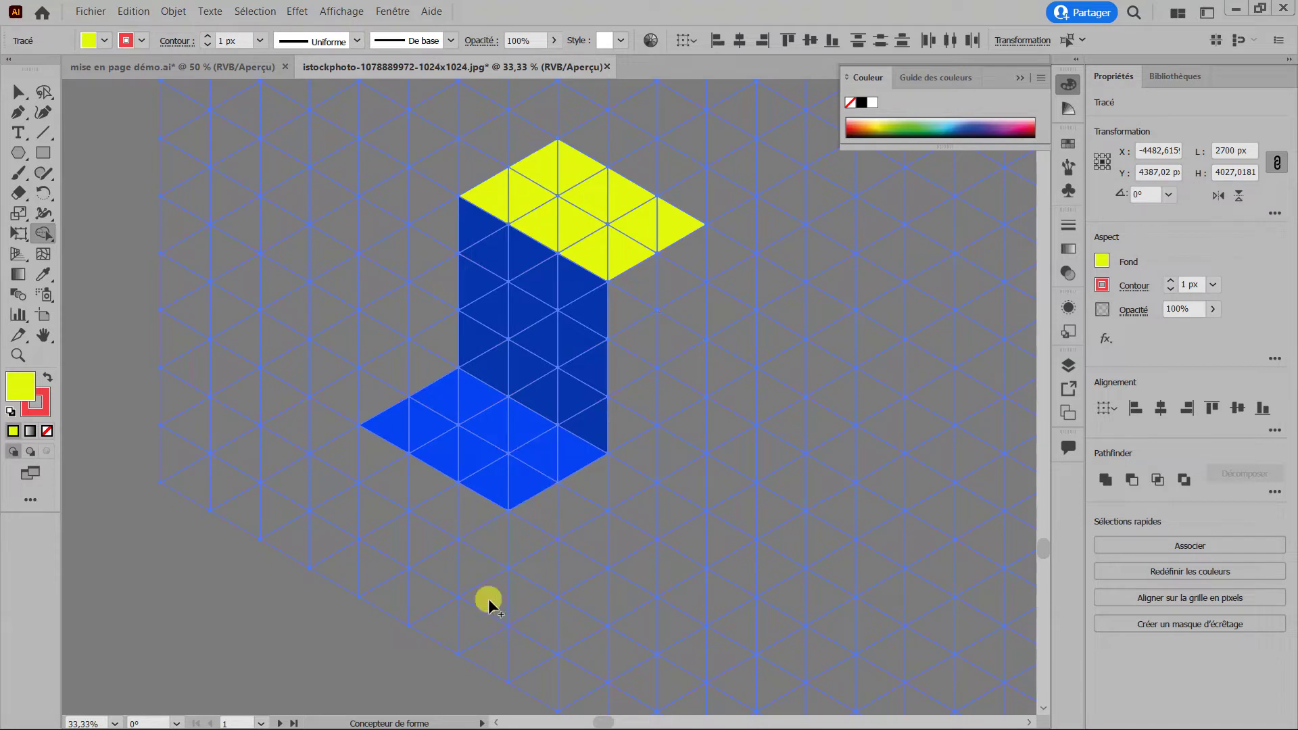
Examine how the ISLANDE cover layouts combine blue, yellow and red grid shapes with the landscape photo and the hatched face.
{"action": "scroll", "coordinate": [490, 571], "scroll_direction": "up", "scroll_amount": 3}
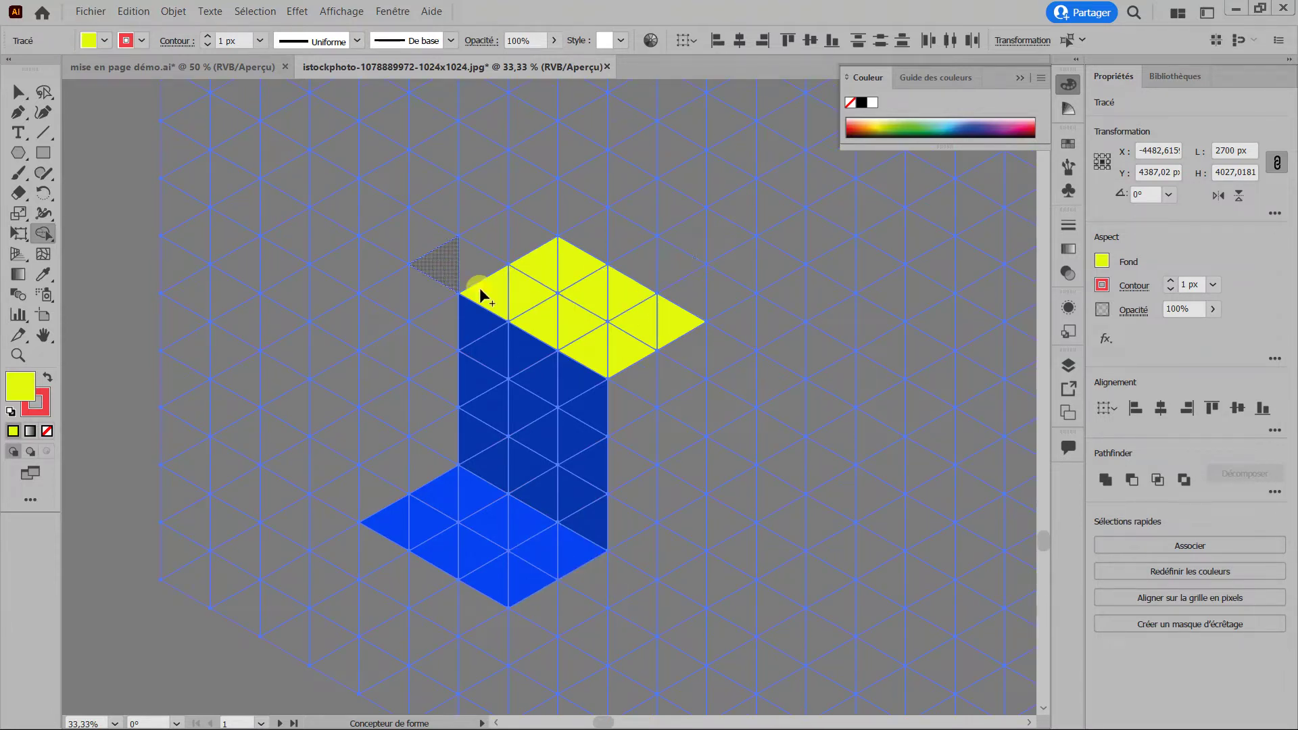
{"action": "scroll", "coordinate": [503, 373], "scroll_direction": "down", "scroll_amount": 3}
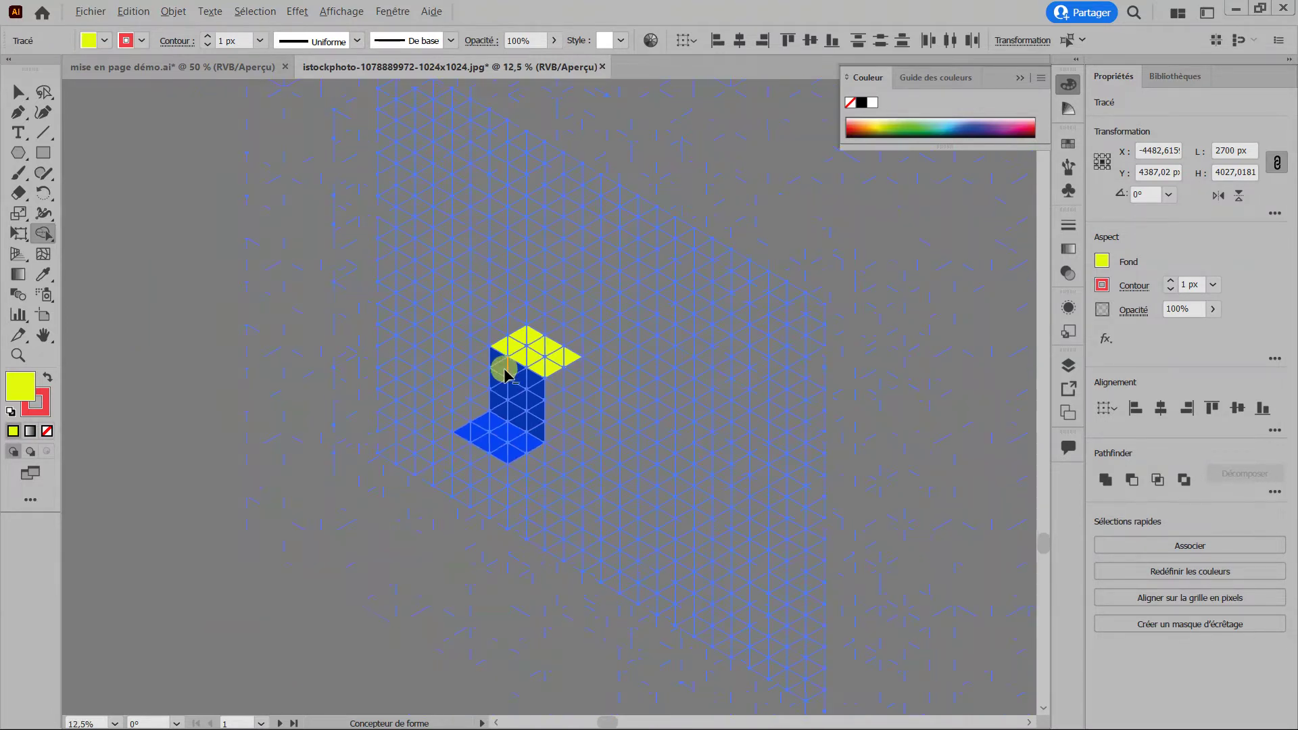
{"action": "scroll", "coordinate": [504, 374], "scroll_direction": "down", "scroll_amount": 2}
{"action": "scroll", "coordinate": [521, 429], "scroll_direction": "up", "scroll_amount": 2}
{"action": "scroll", "coordinate": [327, 390], "scroll_direction": "down", "scroll_amount": 3}
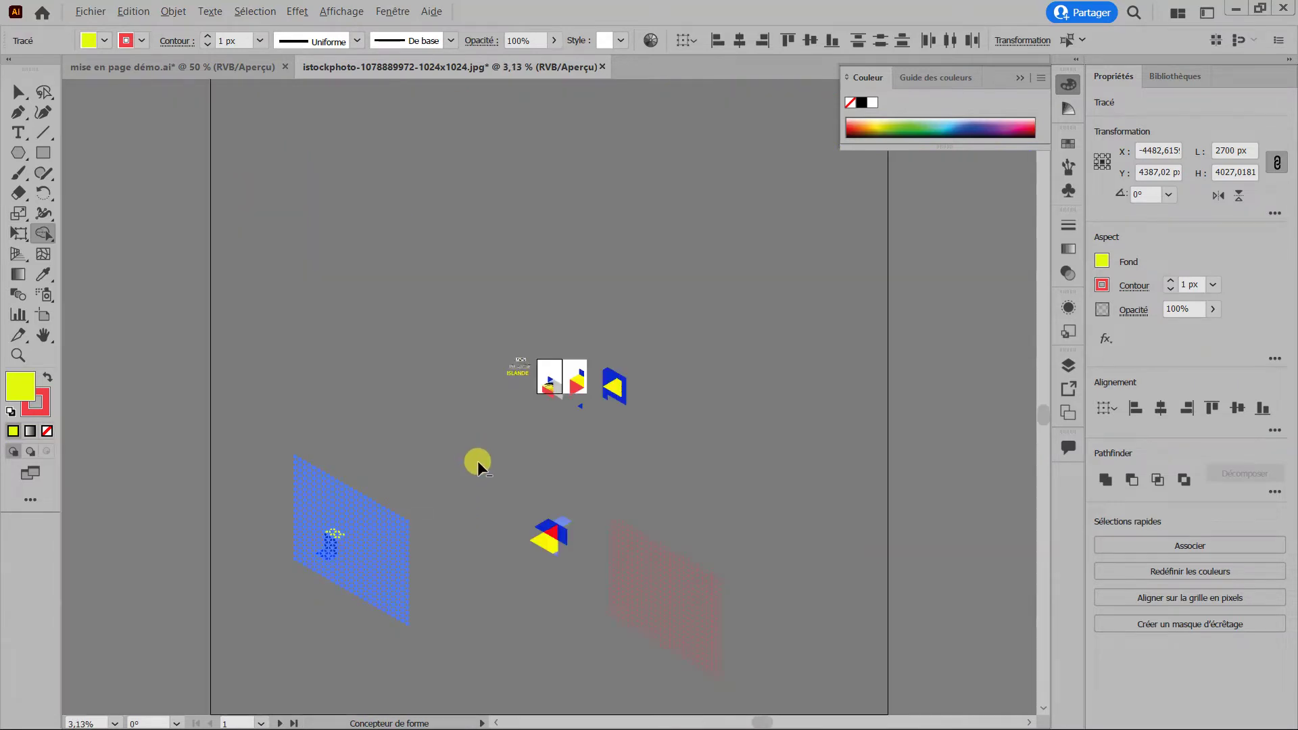
{"action": "scroll", "coordinate": [545, 388], "scroll_direction": "up", "scroll_amount": 5}
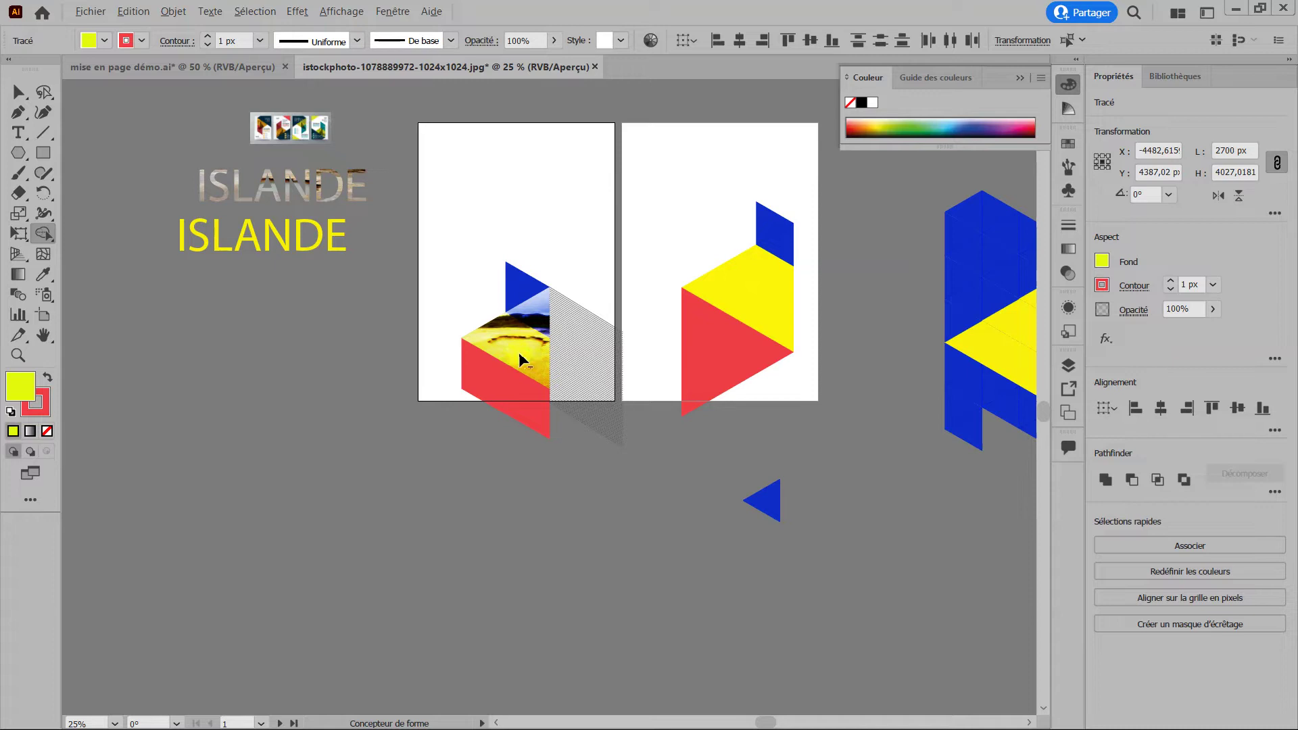
{"action": "scroll", "coordinate": [545, 325], "scroll_direction": "down", "scroll_amount": 2}
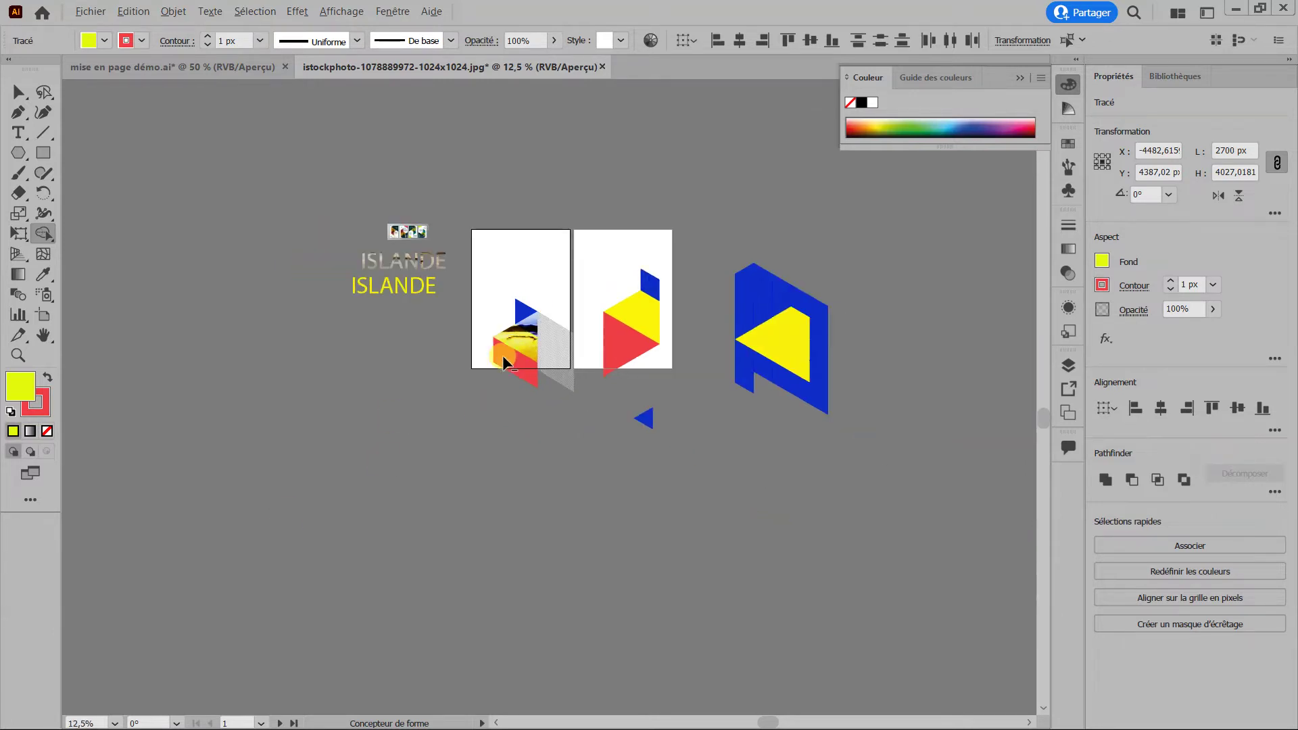
{"action": "scroll", "coordinate": [549, 331], "scroll_direction": "up", "scroll_amount": 3}
{"action": "scroll", "coordinate": [549, 333], "scroll_direction": "up", "scroll_amount": 2}
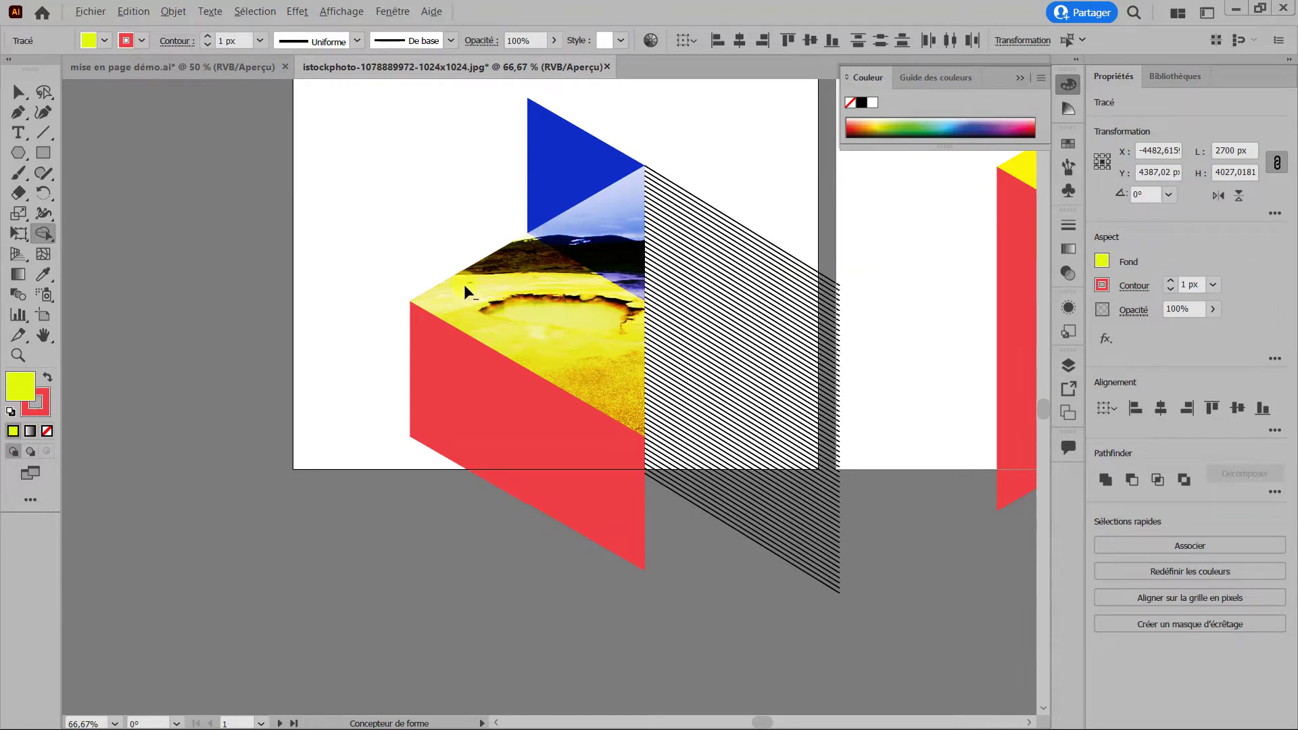
{"action": "scroll", "coordinate": [542, 281], "scroll_direction": "down", "scroll_amount": 9}
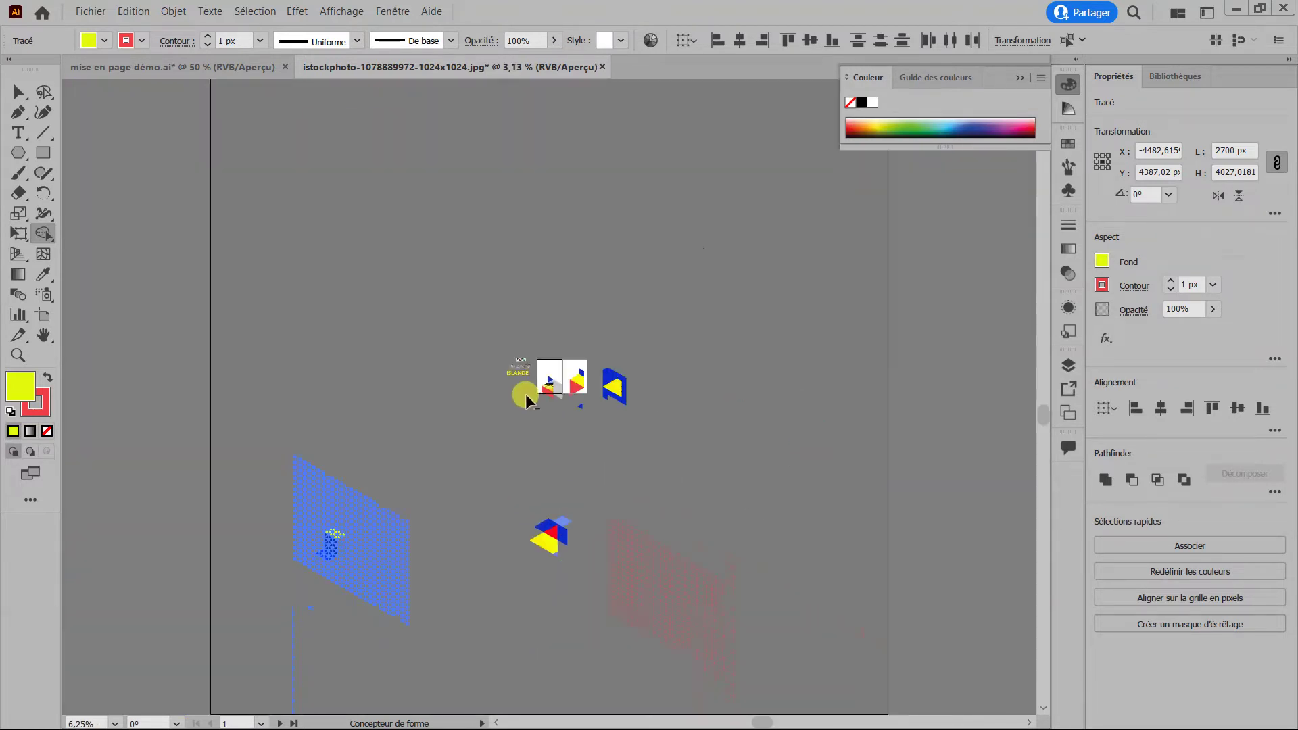
Examine the blue and yellow folded shape on the triangle grid up close.
{"action": "scroll", "coordinate": [319, 582], "scroll_direction": "up", "scroll_amount": 4}
{"action": "scroll", "coordinate": [525, 556], "scroll_direction": "down", "scroll_amount": 3}
{"action": "scroll", "coordinate": [138, 481], "scroll_direction": "up", "scroll_amount": 2}
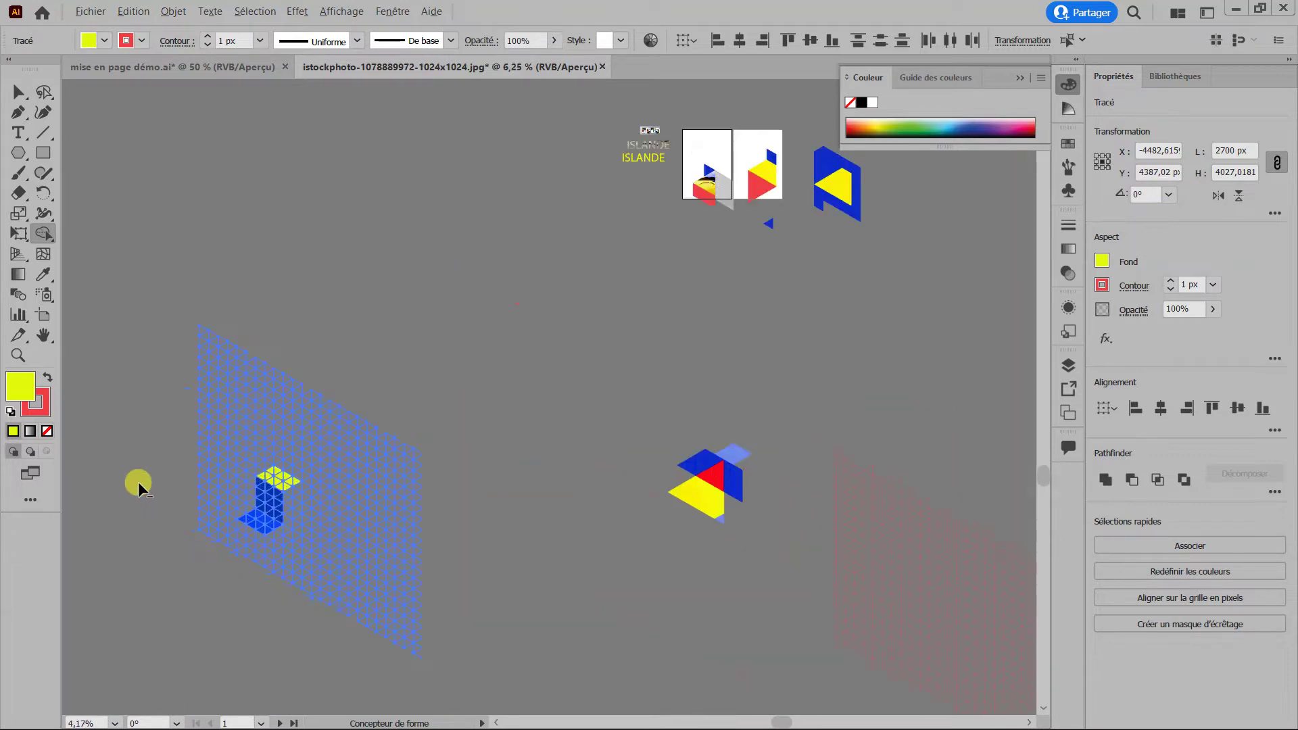
{"action": "scroll", "coordinate": [350, 537], "scroll_direction": "up", "scroll_amount": 3}
{"action": "scroll", "coordinate": [340, 535], "scroll_direction": "up", "scroll_amount": 2}
{"action": "scroll", "coordinate": [281, 483], "scroll_direction": "down", "scroll_amount": 2}
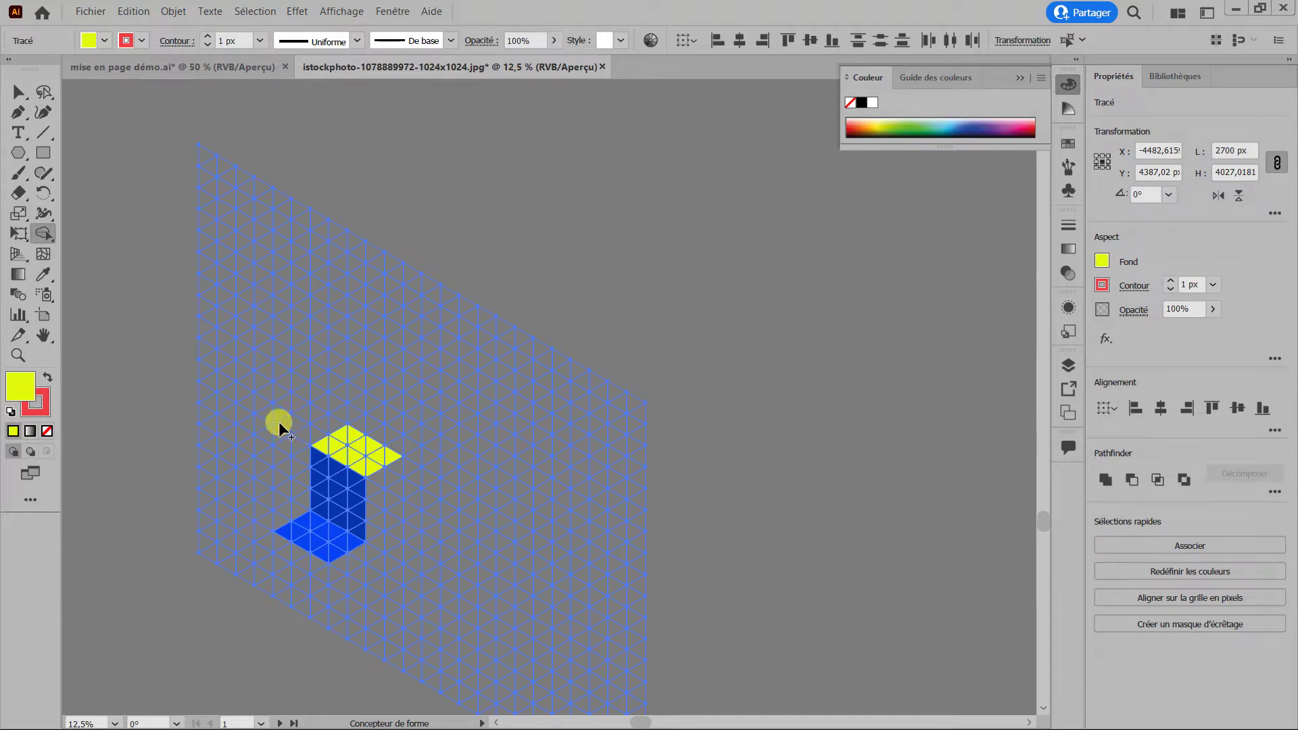
{"action": "scroll", "coordinate": [297, 439], "scroll_direction": "up", "scroll_amount": 2}
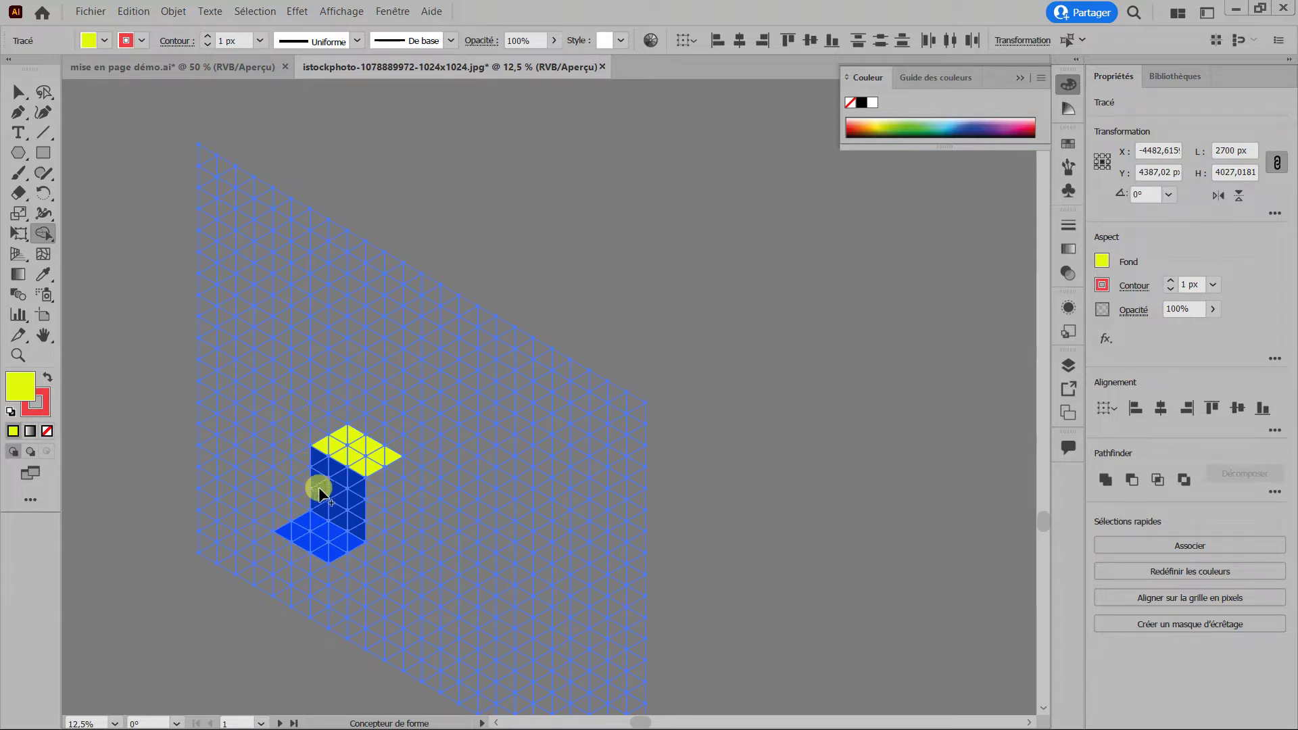
{"action": "scroll", "coordinate": [303, 526], "scroll_direction": "up", "scroll_amount": 5}
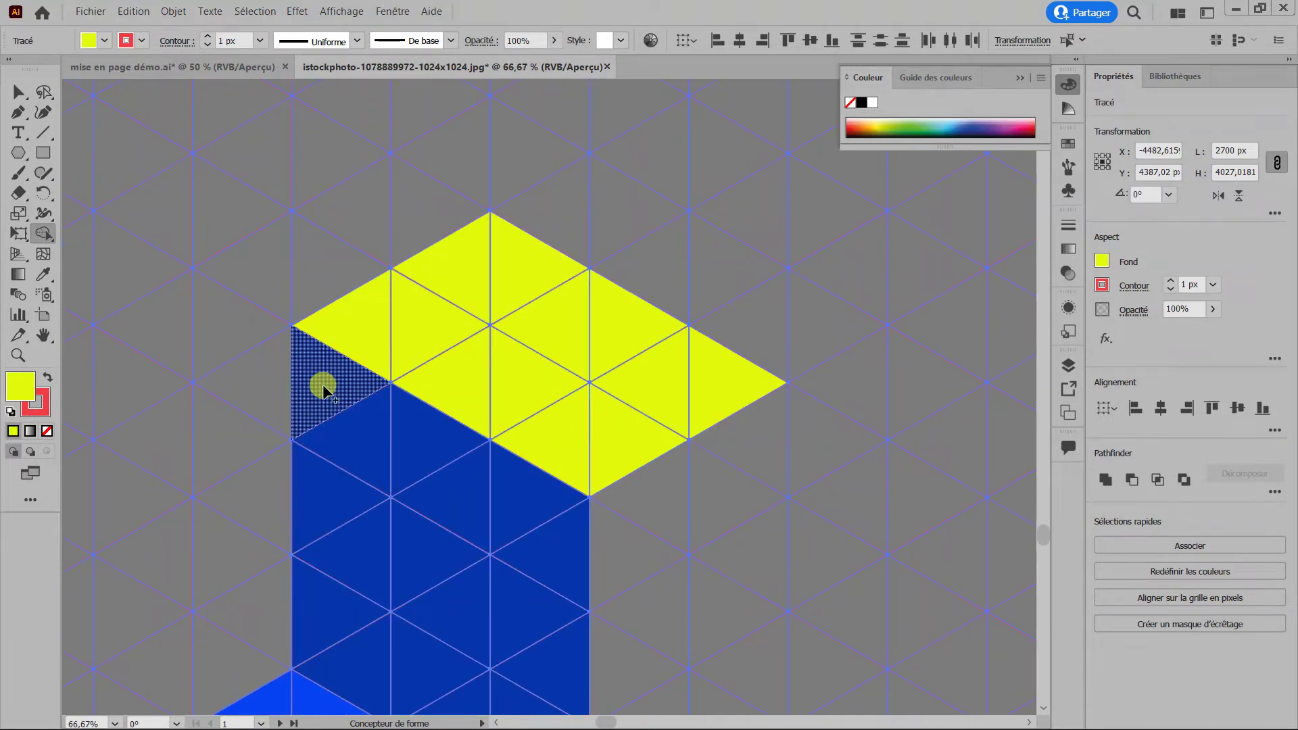
{"action": "left_click", "coordinate": [324, 390]}
{"action": "left_click", "coordinate": [133, 10]}
{"action": "left_click", "coordinate": [144, 30]}
Try to select matching triangles by identical stroke and fill while the whole grid is still selected.
{"action": "left_click", "coordinate": [19, 91]}
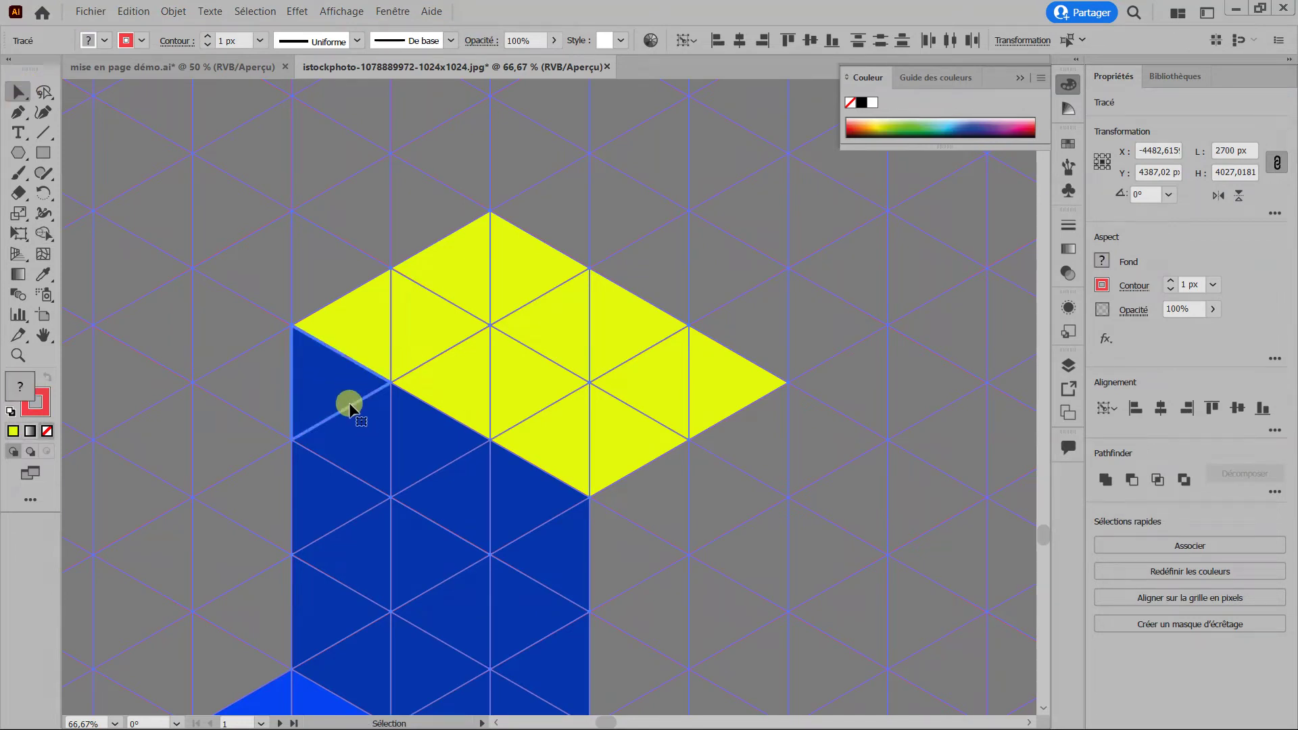
{"action": "scroll", "coordinate": [371, 380], "scroll_direction": "down", "scroll_amount": 2}
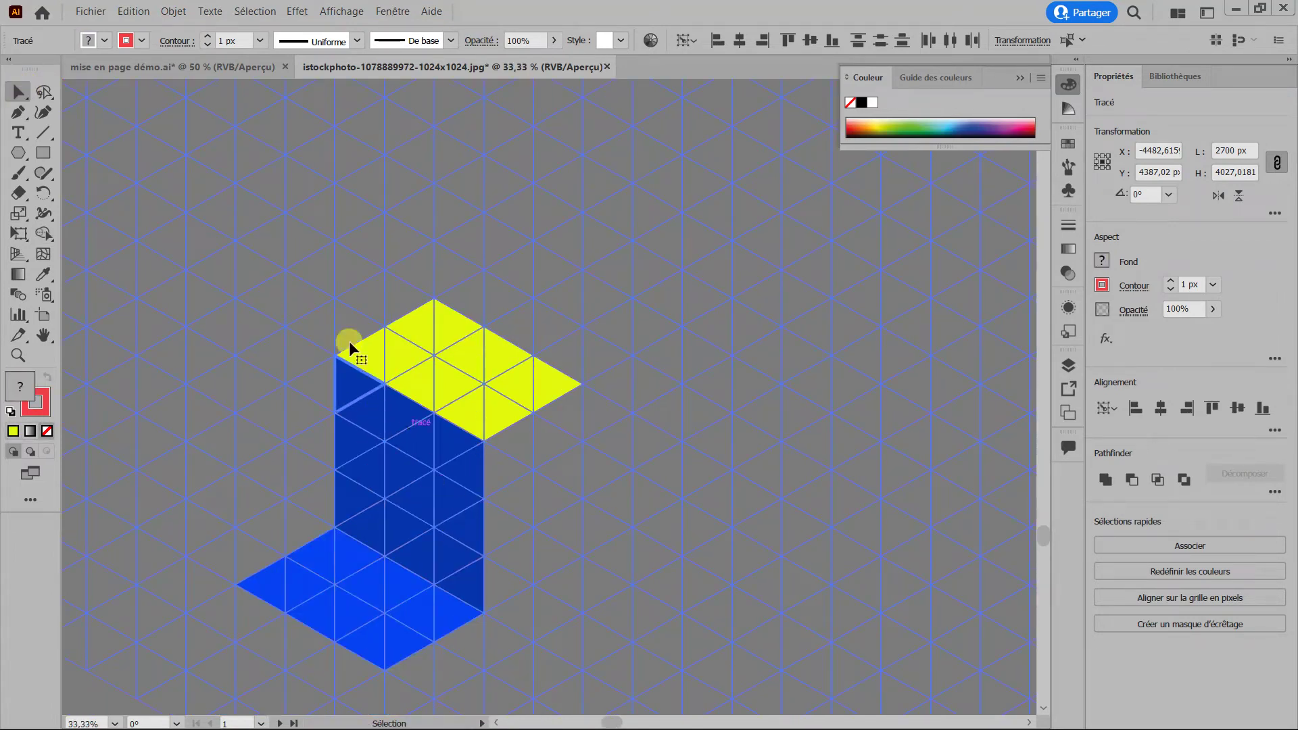
{"action": "left_click", "coordinate": [170, 11]}
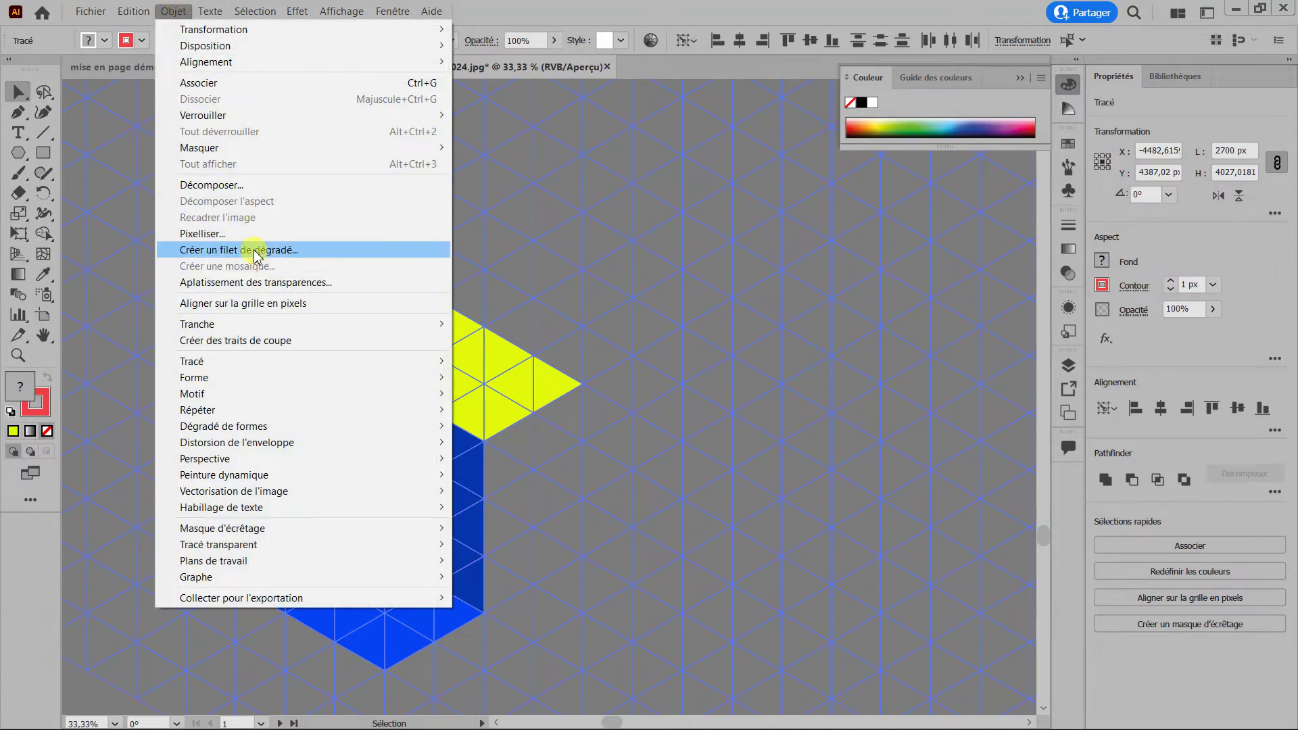
{"action": "mouse_move", "coordinate": [256, 11]}
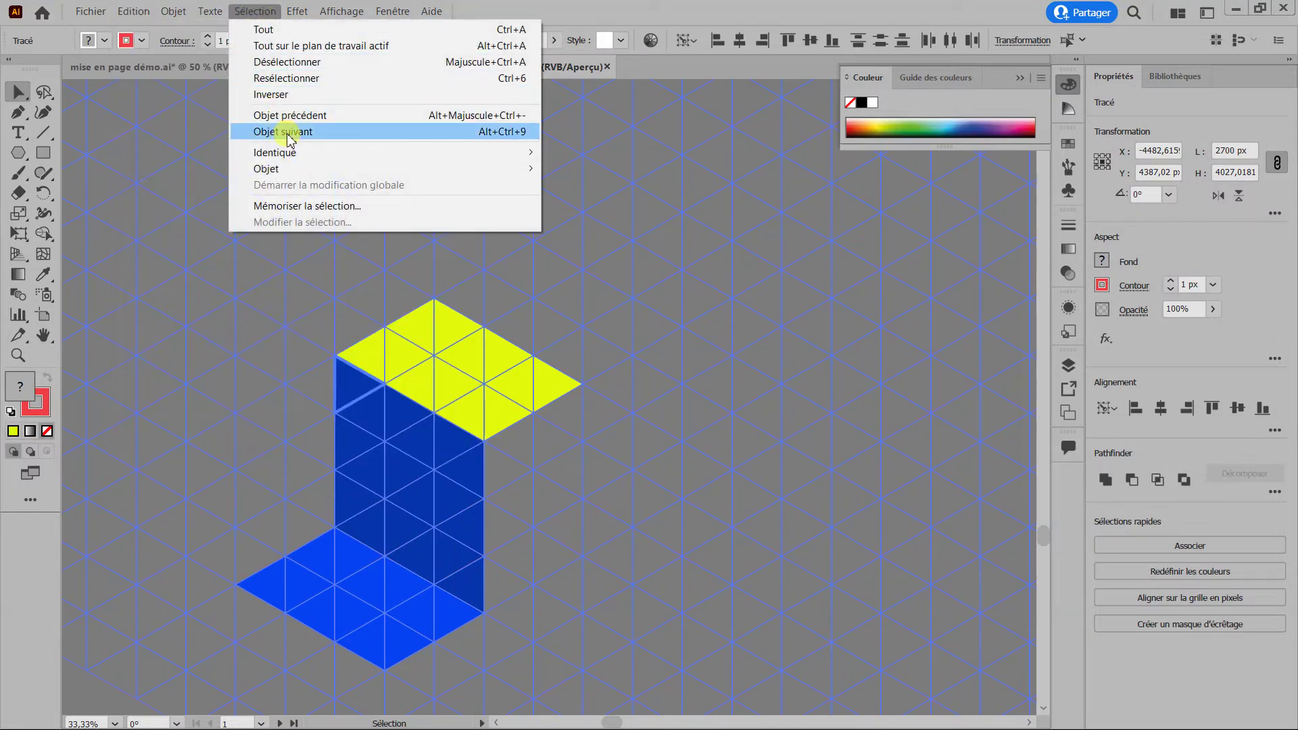
{"action": "mouse_move", "coordinate": [289, 152]}
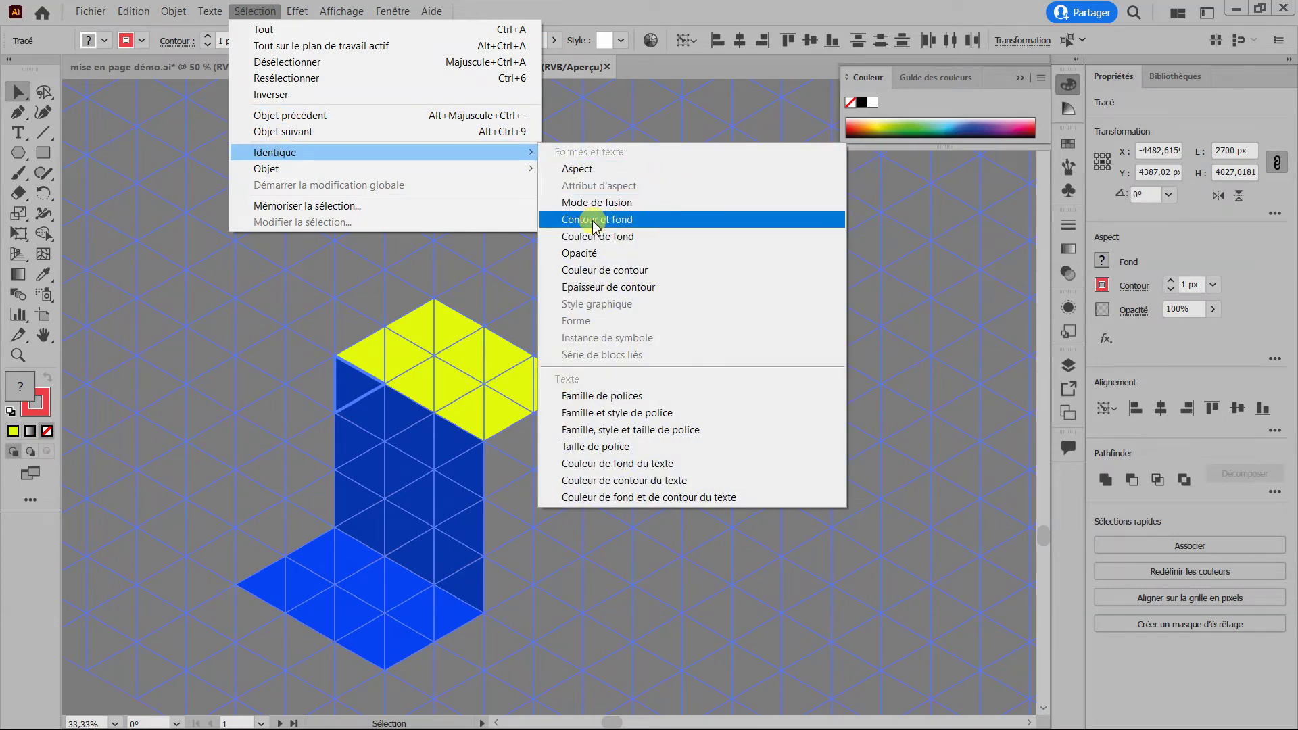
{"action": "left_click", "coordinate": [591, 223]}
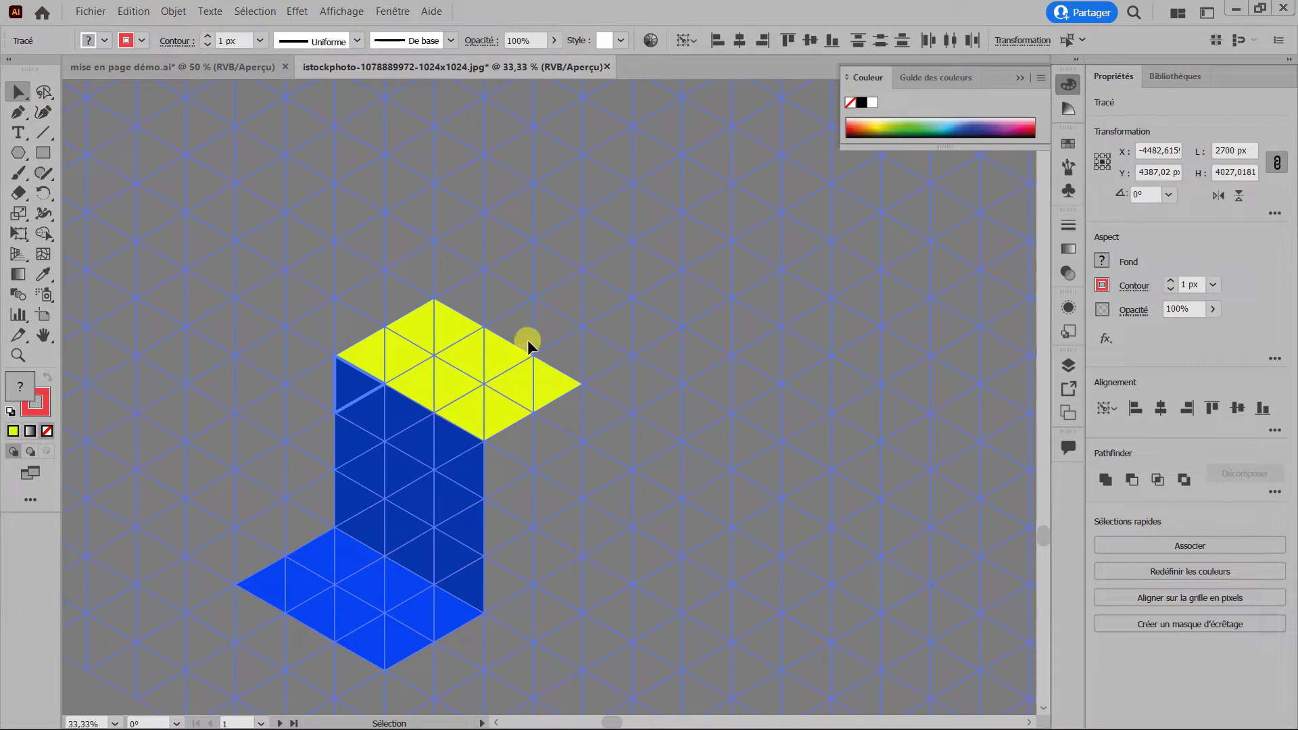
Deselect the grid, pick one dark blue triangle and select all objects with the same stroke and fill.
{"action": "scroll", "coordinate": [496, 348], "scroll_direction": "down", "scroll_amount": 3}
{"action": "left_click", "coordinate": [275, 303]}
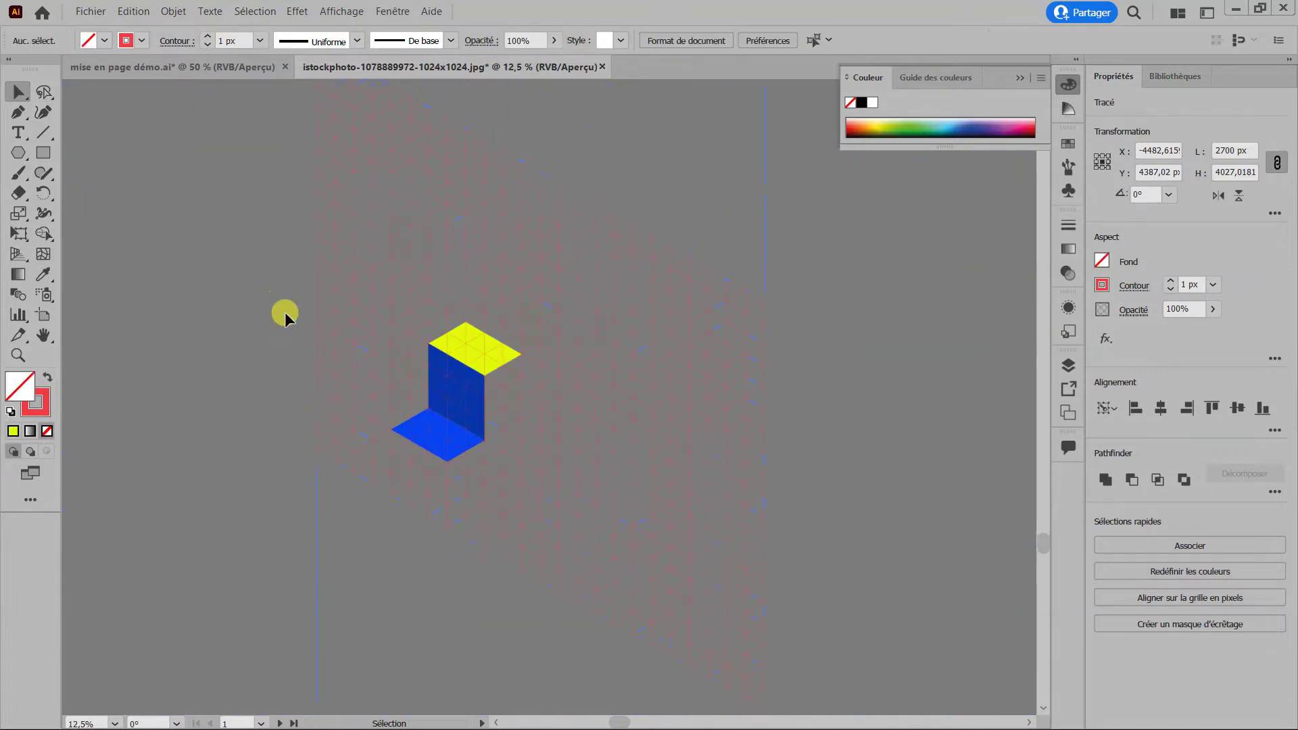
{"action": "scroll", "coordinate": [452, 392], "scroll_direction": "up", "scroll_amount": 3}
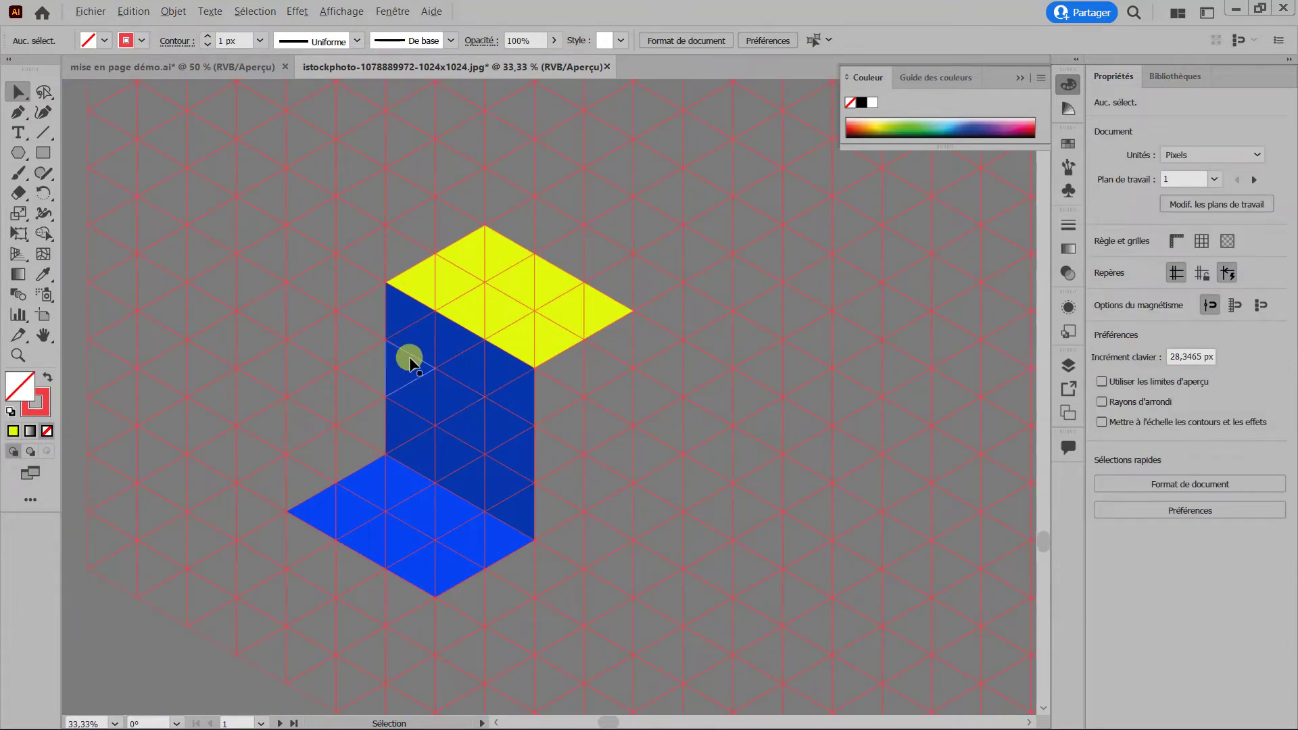
{"action": "left_click", "coordinate": [402, 308]}
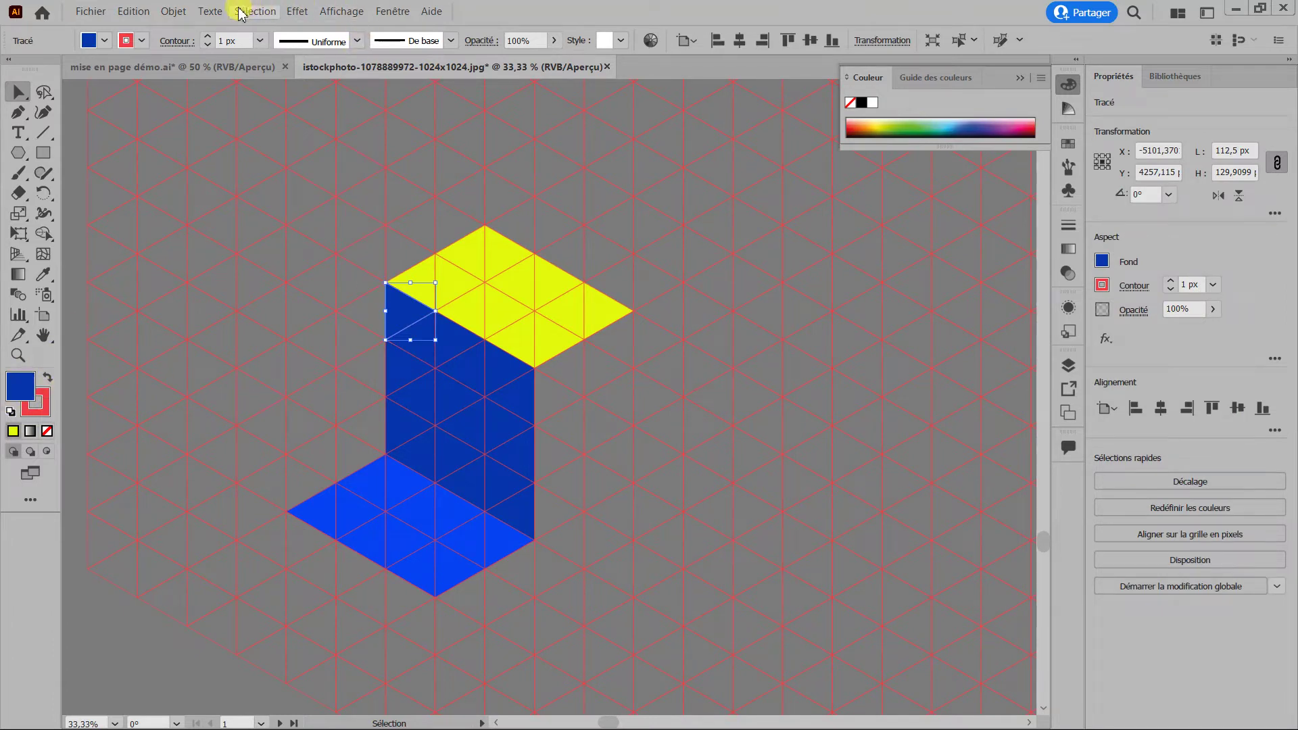
{"action": "left_click", "coordinate": [274, 12]}
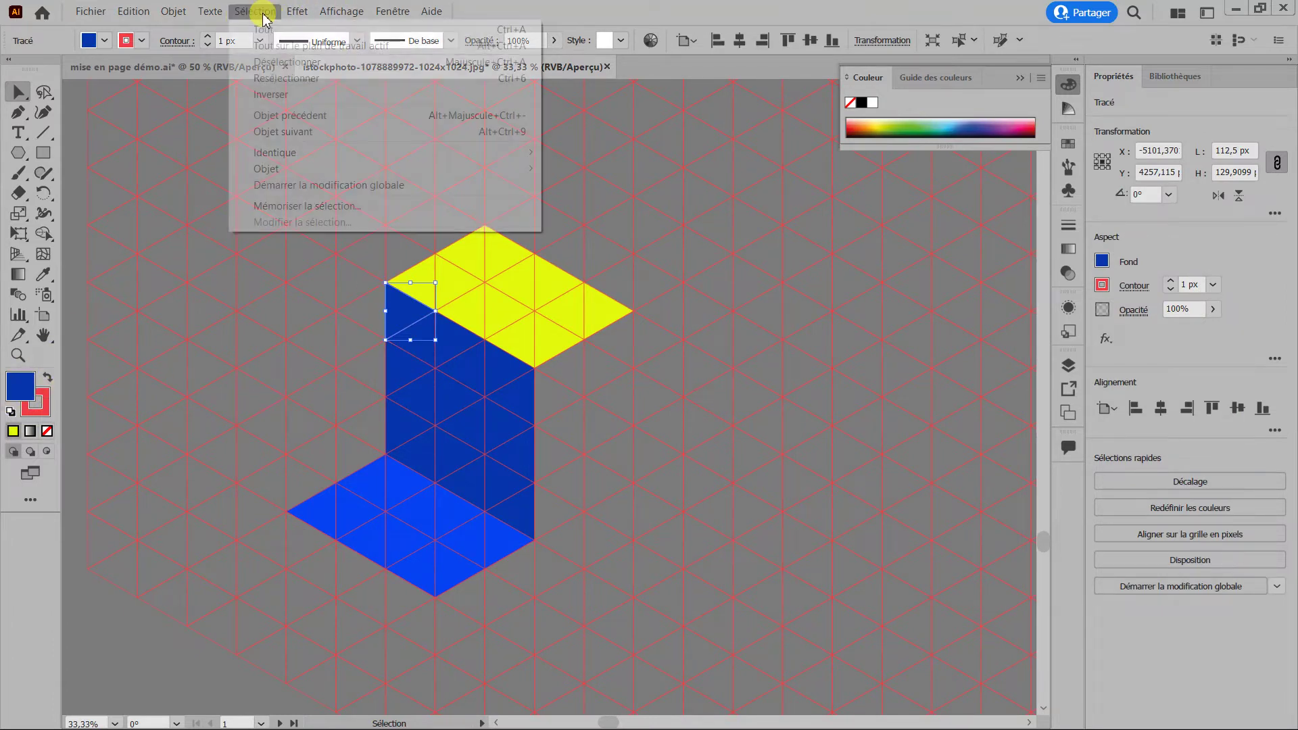
{"action": "mouse_move", "coordinate": [281, 158]}
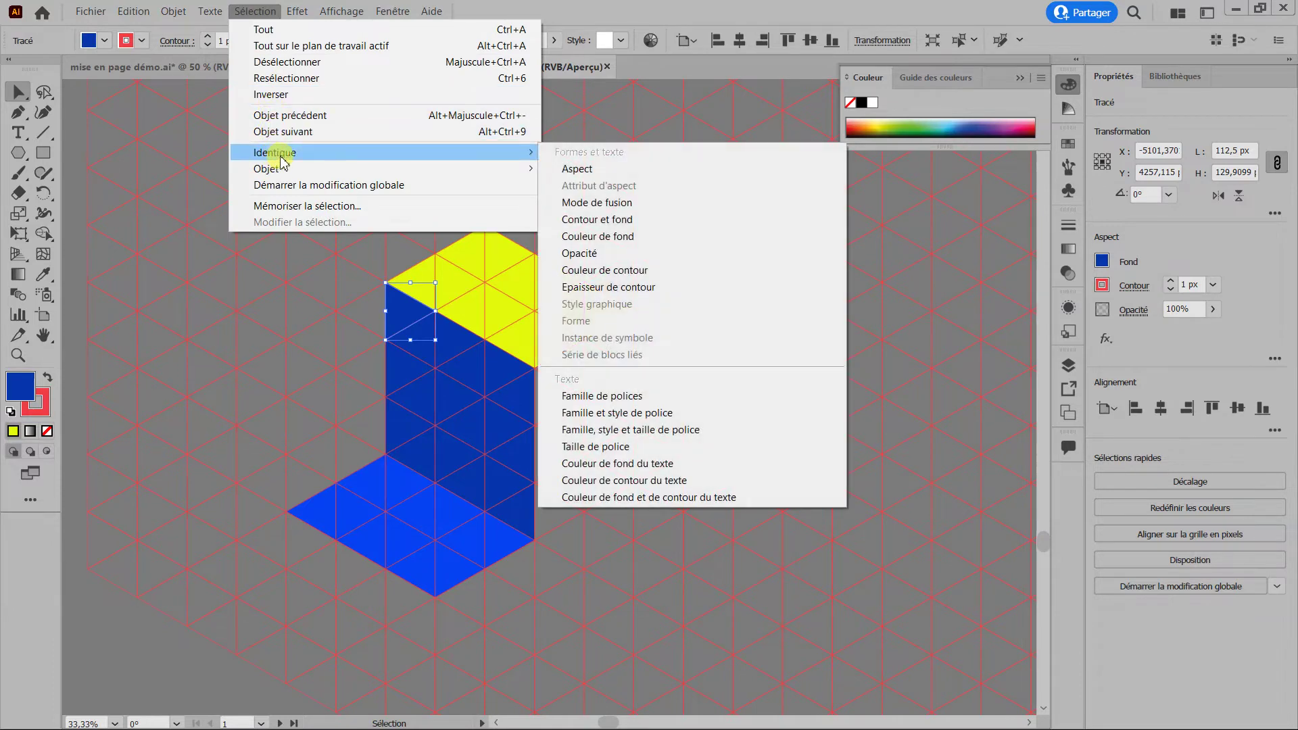
{"action": "left_click", "coordinate": [597, 221]}
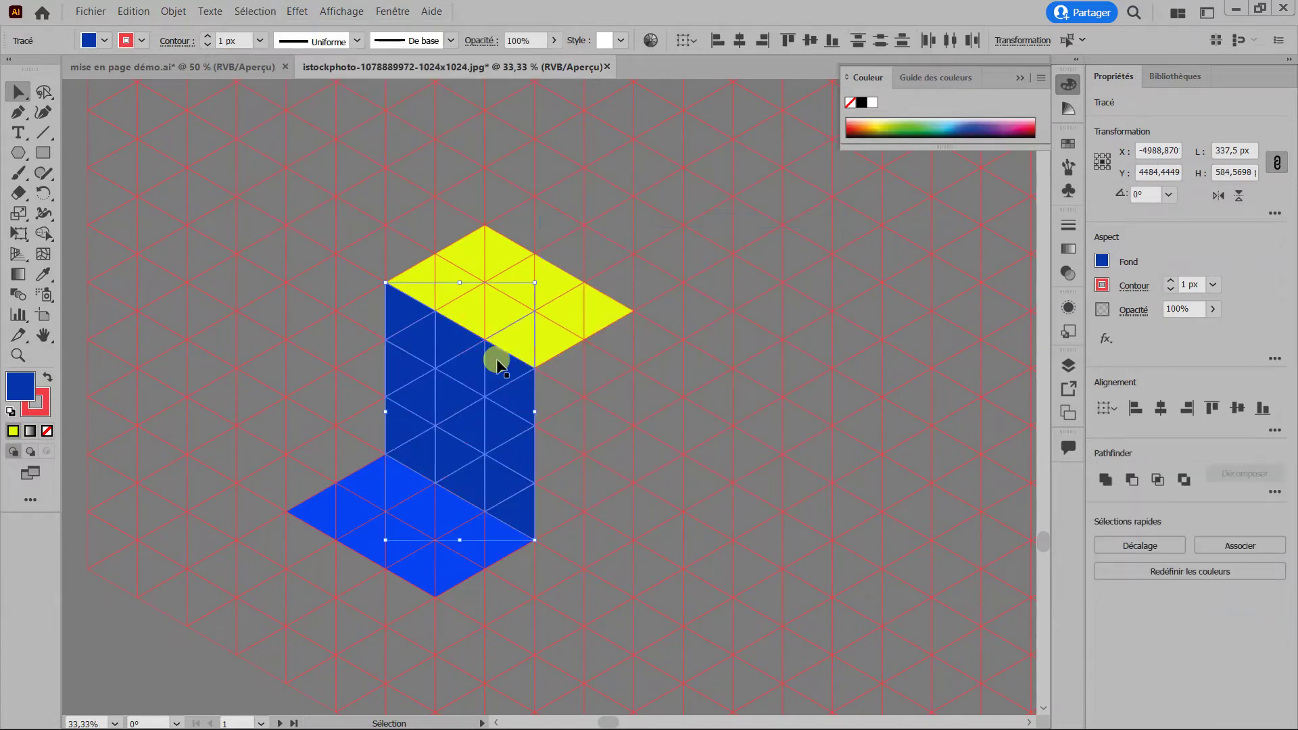
Place two copies of the selected dark blue face in the empty area to the right of the grid.
{"action": "scroll", "coordinate": [375, 331], "scroll_direction": "down", "scroll_amount": 1}
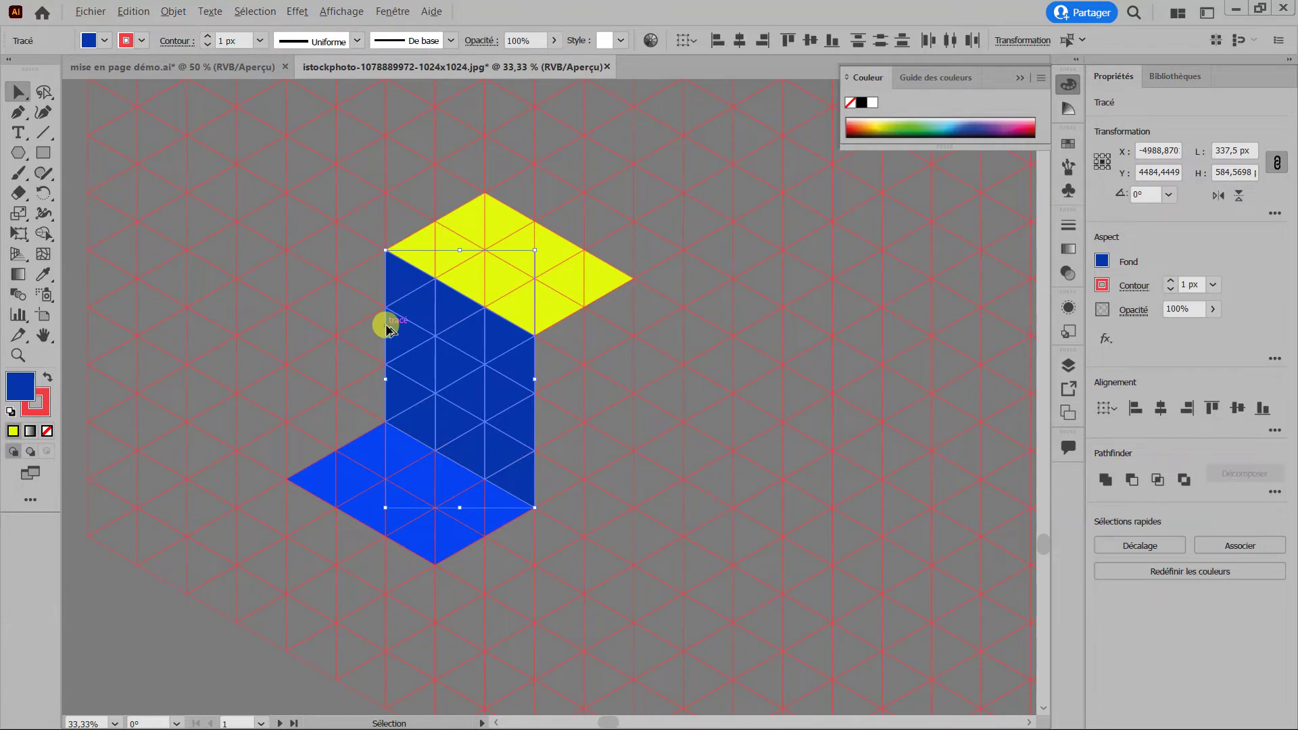
{"action": "scroll", "coordinate": [388, 329], "scroll_direction": "down", "scroll_amount": 4}
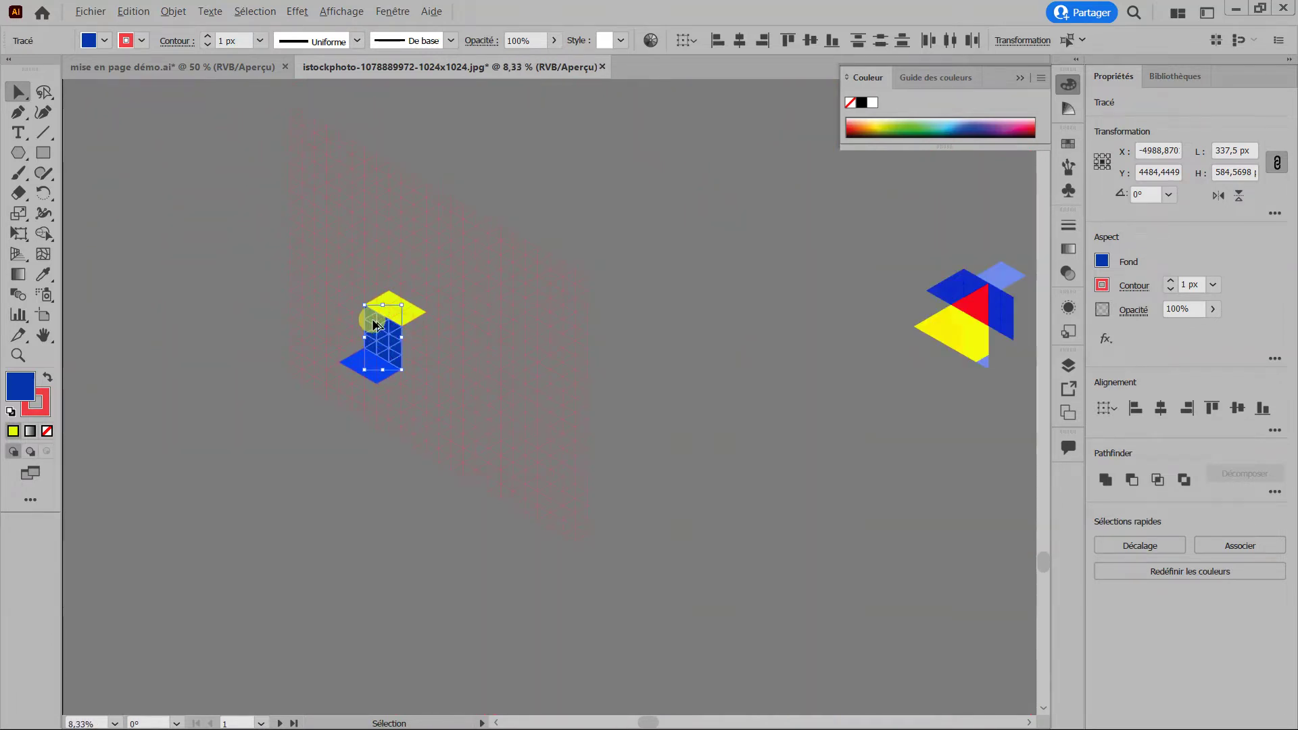
{"action": "left_click_drag", "start_coordinate": [373, 325], "coordinate": [682, 395]}
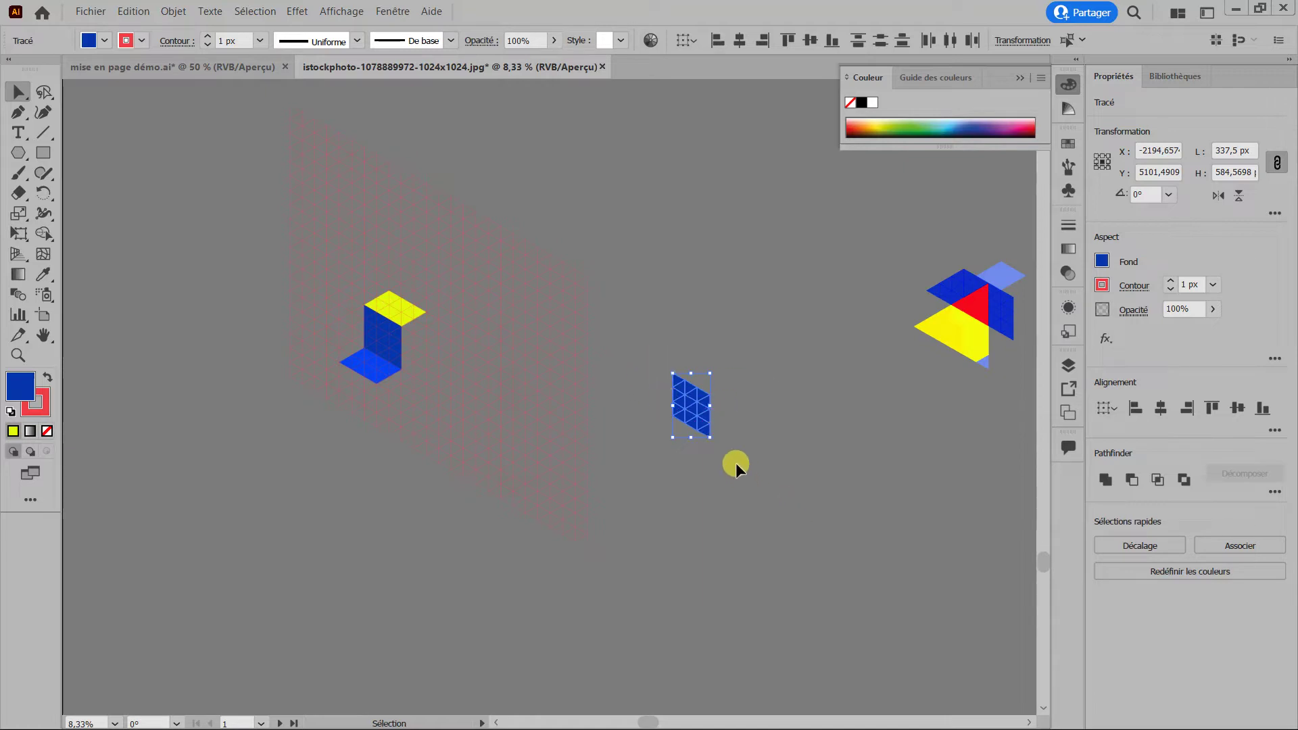
{"action": "scroll", "coordinate": [730, 456], "scroll_direction": "up", "scroll_amount": 1}
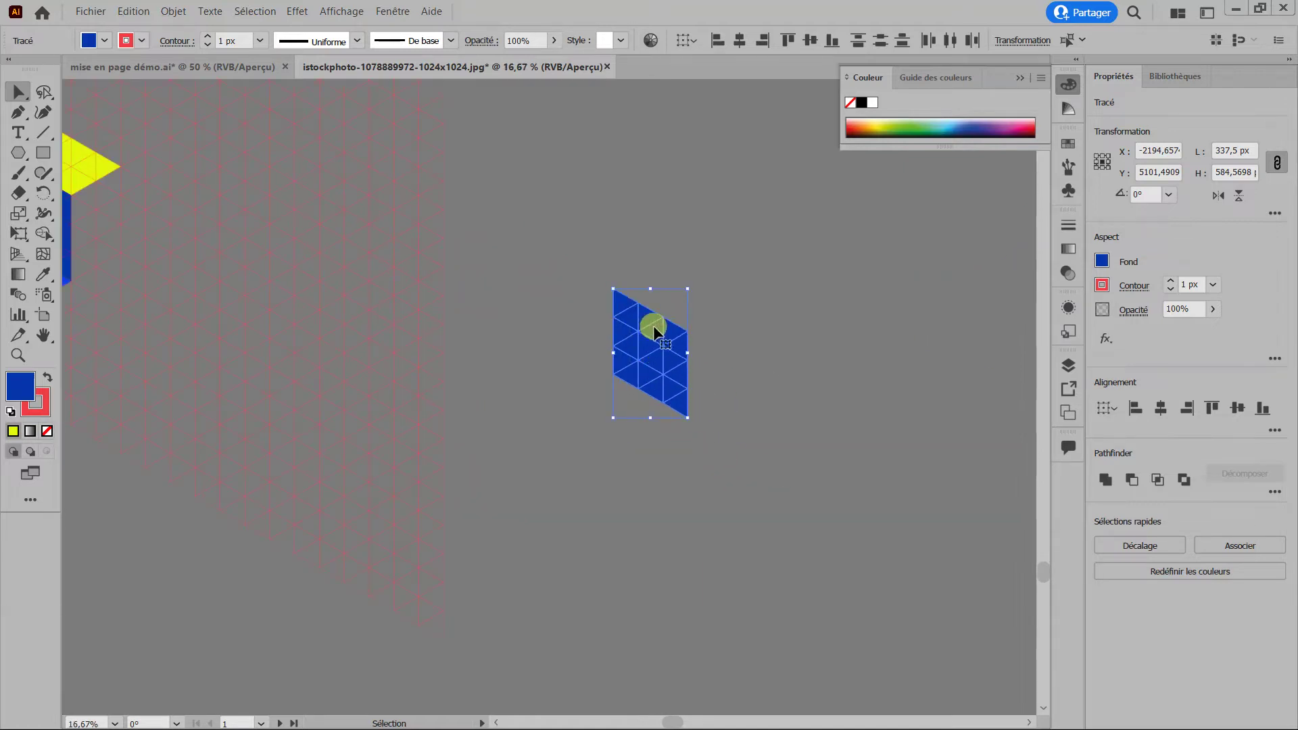
{"action": "left_click_drag", "start_coordinate": [654, 333], "coordinate": [815, 394]}
{"action": "left_click", "coordinate": [710, 504]}
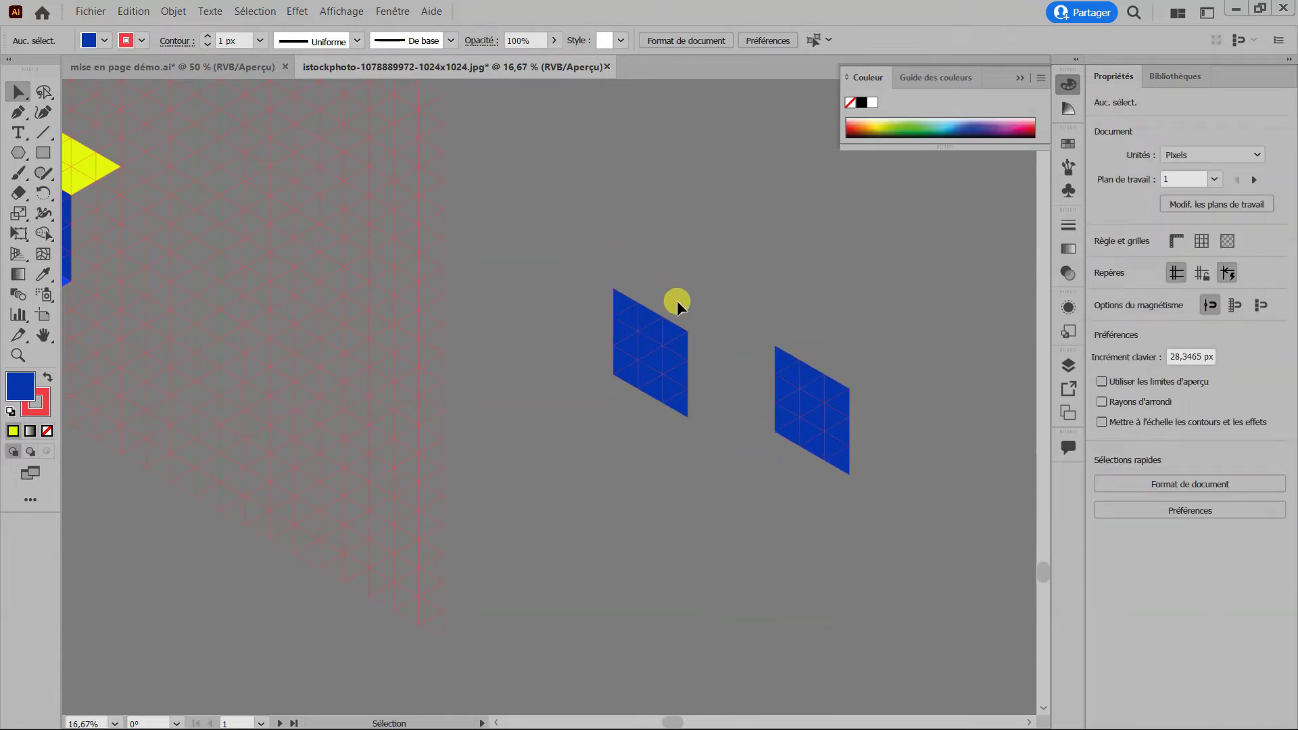
Unite all triangles of the dark blue copy nearest the grid into one parallelogram, then deselect it.
{"action": "scroll", "coordinate": [629, 309], "scroll_direction": "up", "scroll_amount": 2}
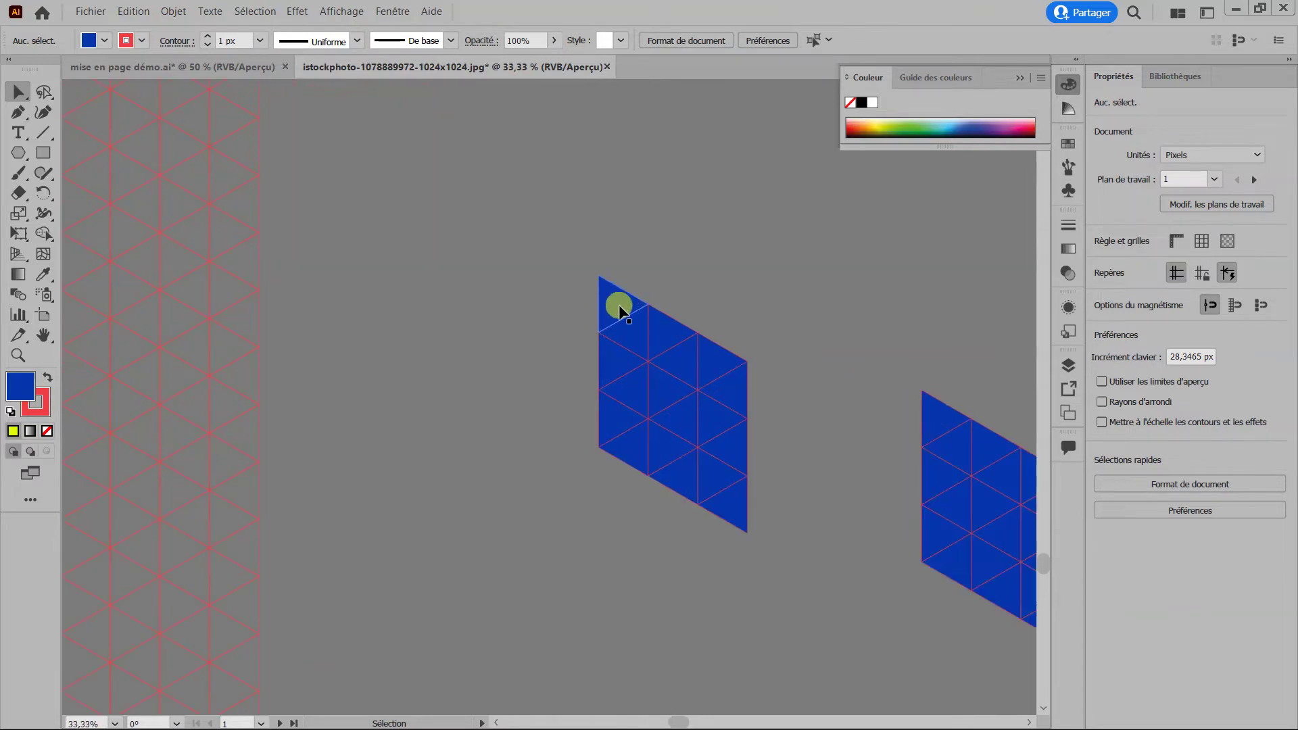
{"action": "left_click", "coordinate": [616, 308]}
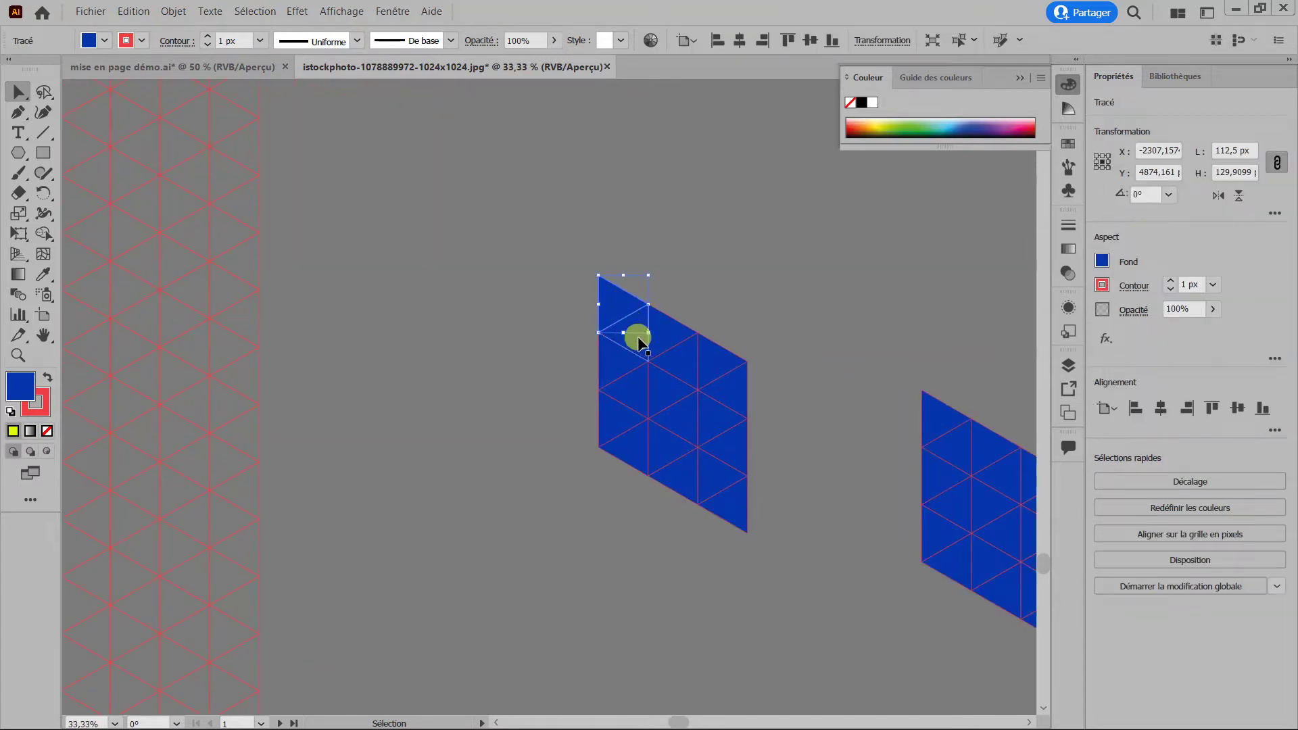
{"action": "left_click", "coordinate": [557, 238]}
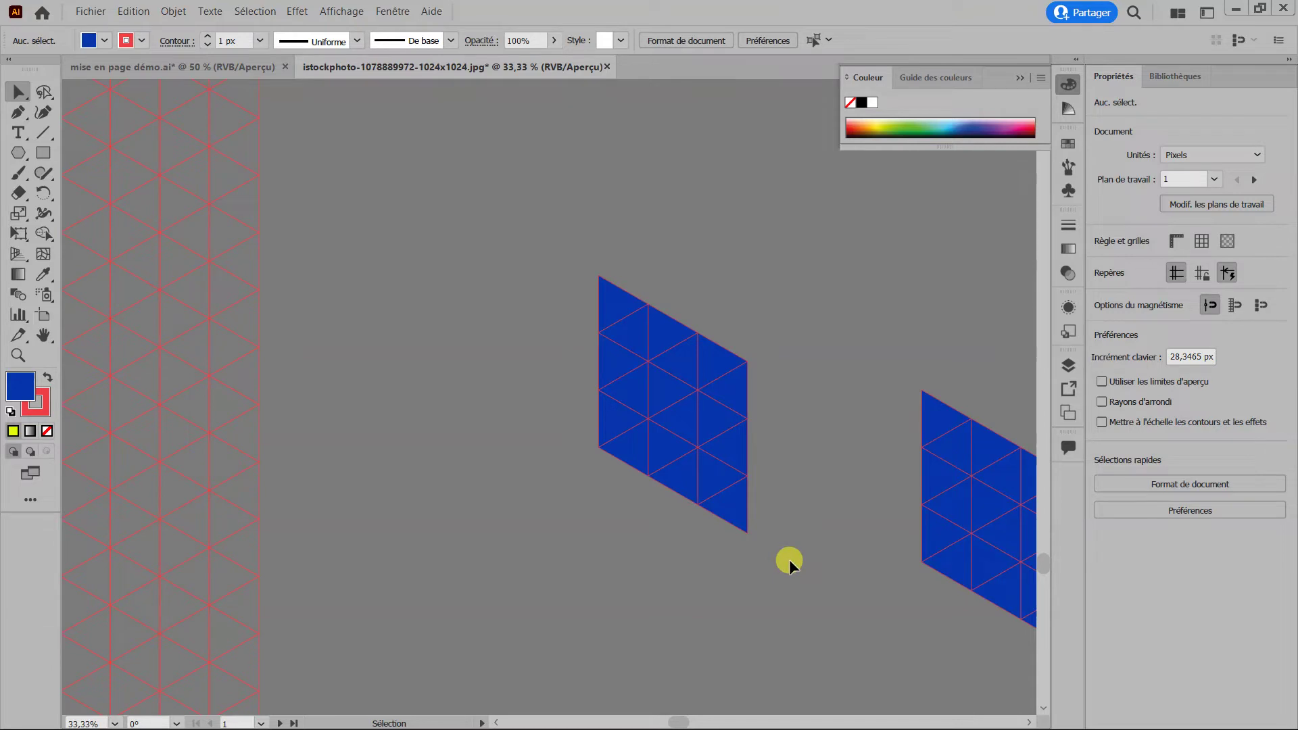
{"action": "key", "text": "ctrl+z"}
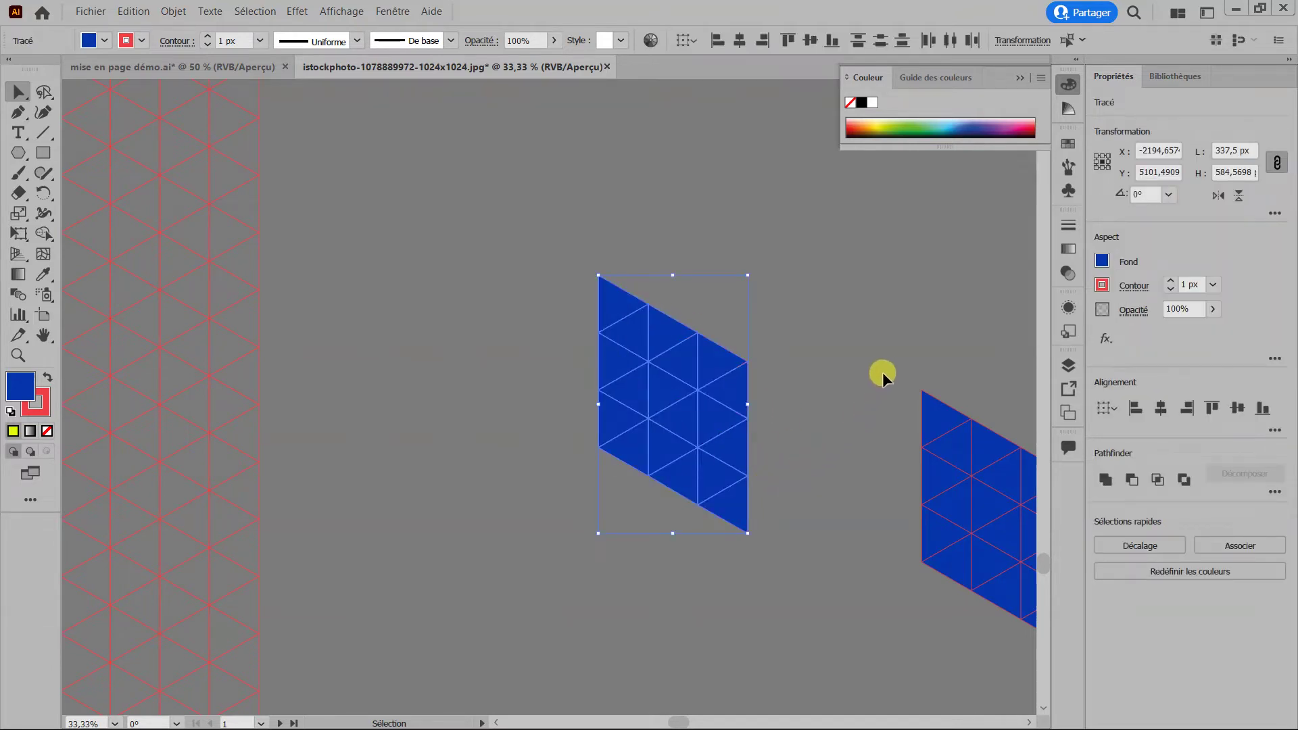
{"action": "left_click", "coordinate": [1106, 480]}
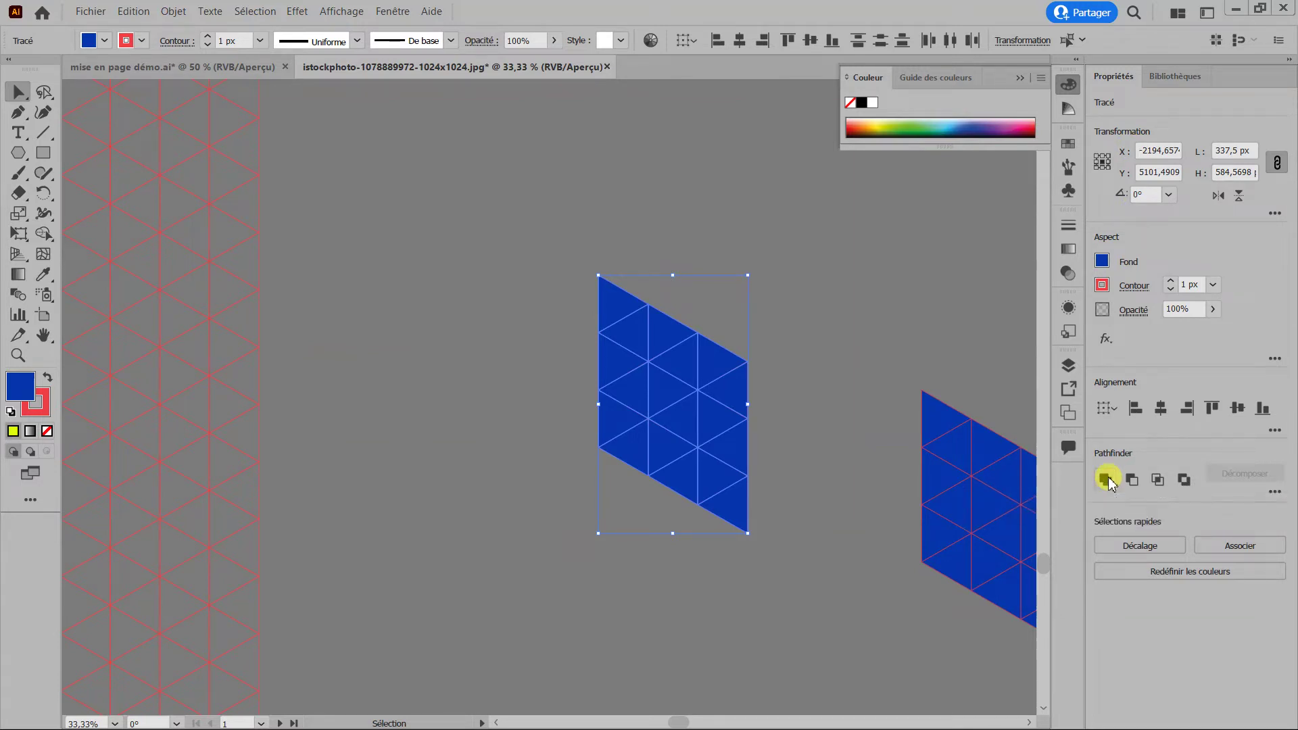
{"action": "left_click", "coordinate": [794, 451]}
{"action": "scroll", "coordinate": [500, 406], "scroll_direction": "down", "scroll_amount": 2}
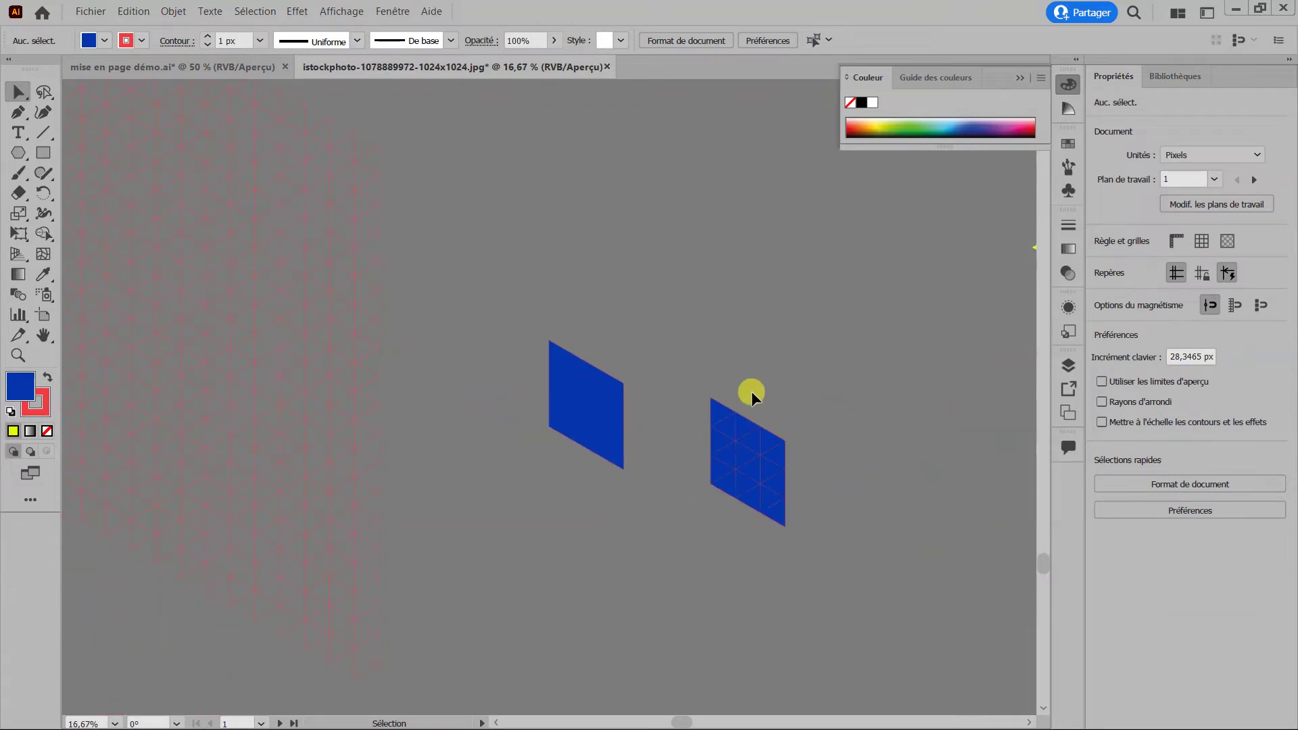
Unite all triangles of the second dark blue copy, farther from the grid, into one parallelogram.
{"action": "left_click_drag", "start_coordinate": [819, 558], "coordinate": [777, 517]}
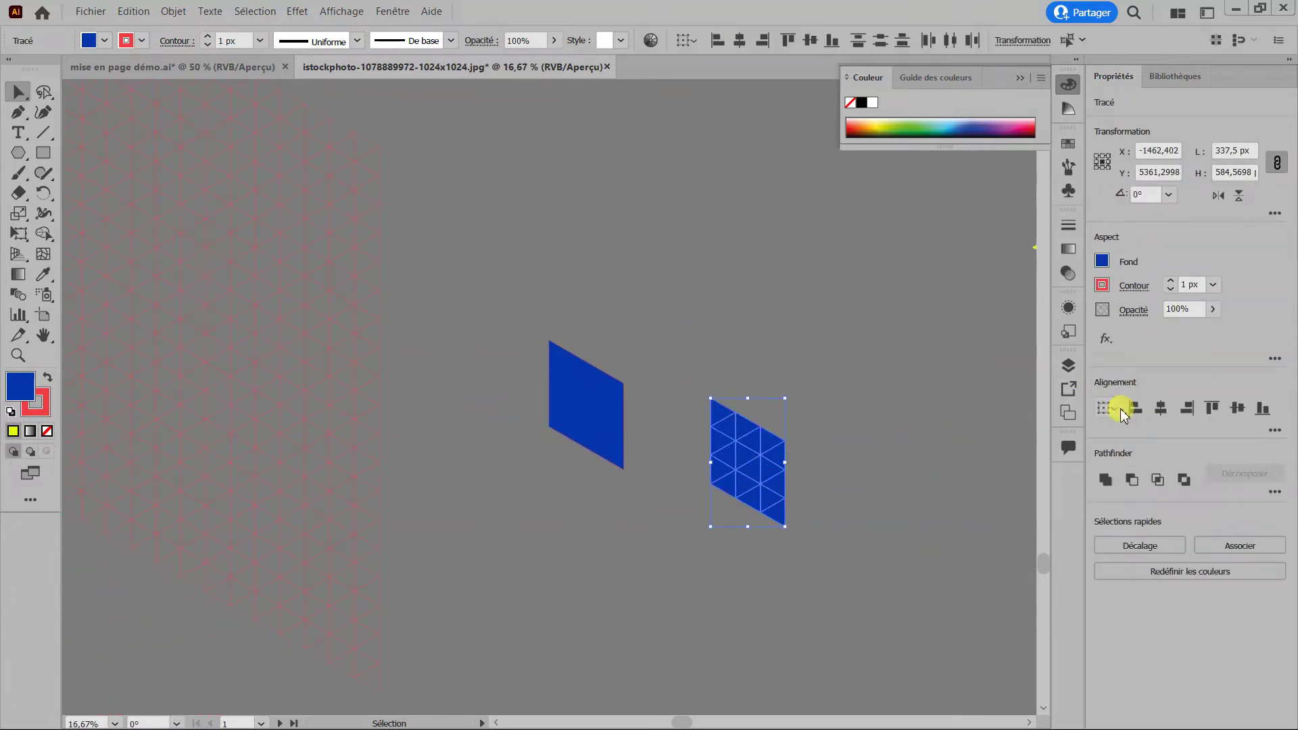
{"action": "left_click", "coordinate": [1106, 481]}
{"action": "left_click", "coordinate": [703, 434]}
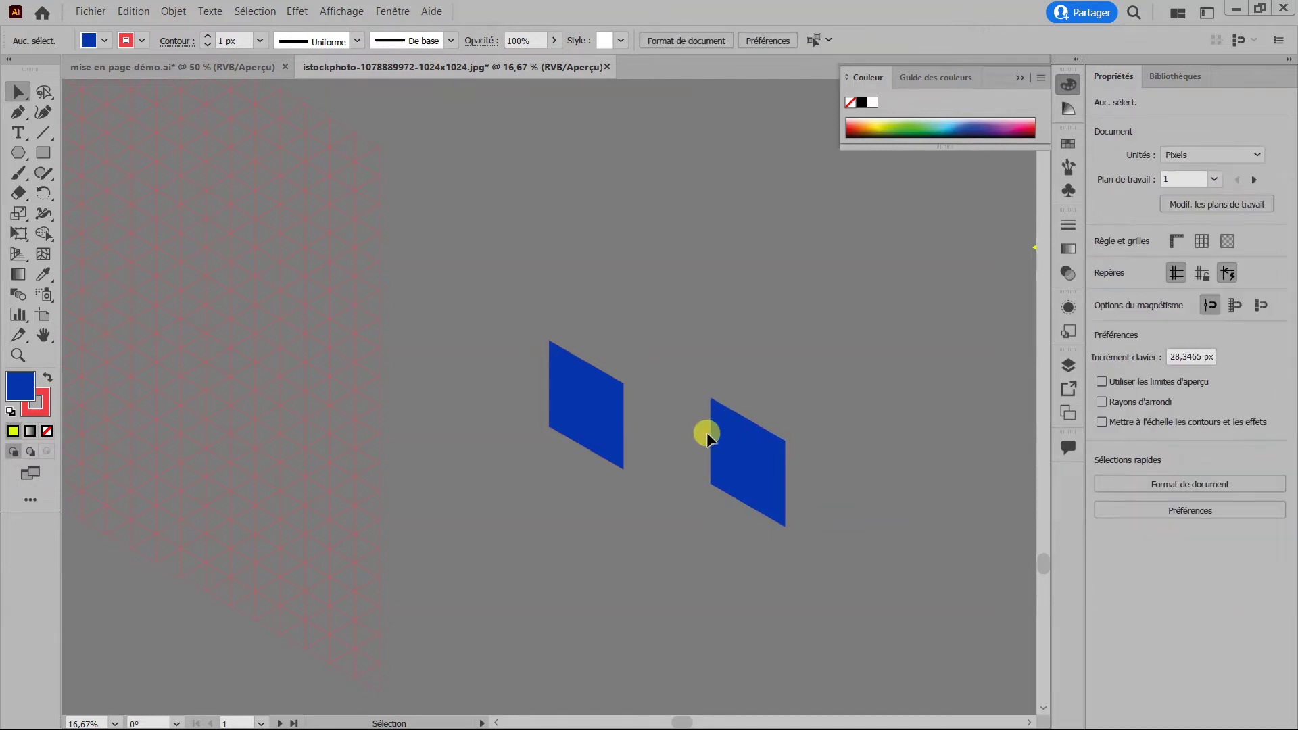
Select each dark blue parallelogram in turn to check that it is a single shape.
{"action": "left_click", "coordinate": [571, 408]}
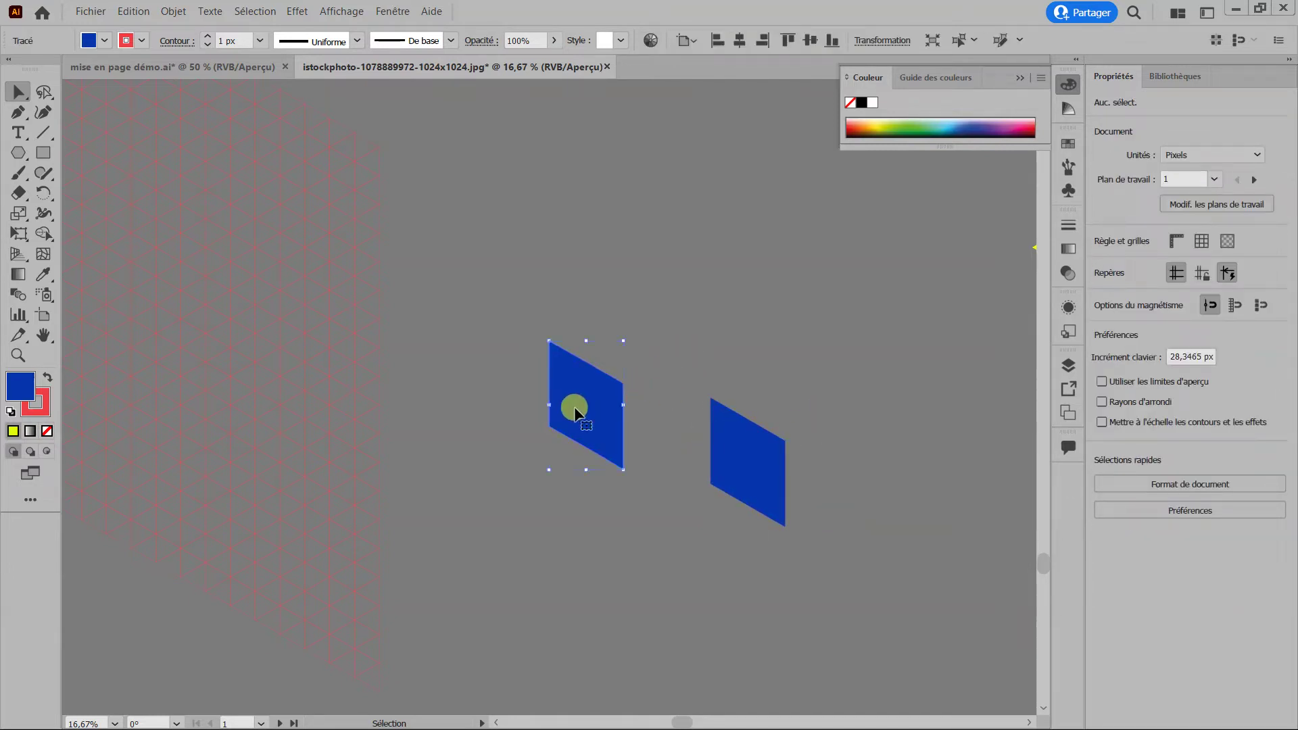
{"action": "left_click", "coordinate": [758, 451]}
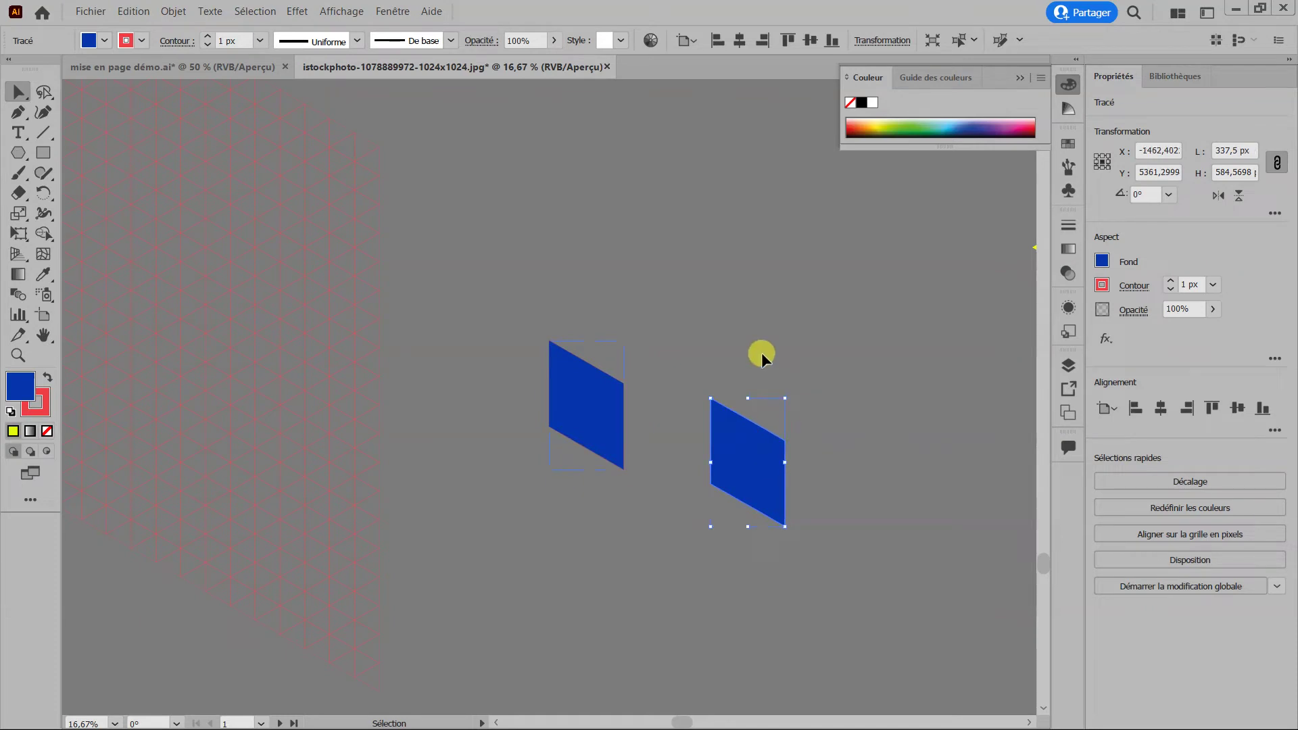
{"action": "left_click", "coordinate": [636, 521]}
{"action": "scroll", "coordinate": [628, 512], "scroll_direction": "down", "scroll_amount": 2}
{"action": "scroll", "coordinate": [608, 502], "scroll_direction": "up", "scroll_amount": 3}
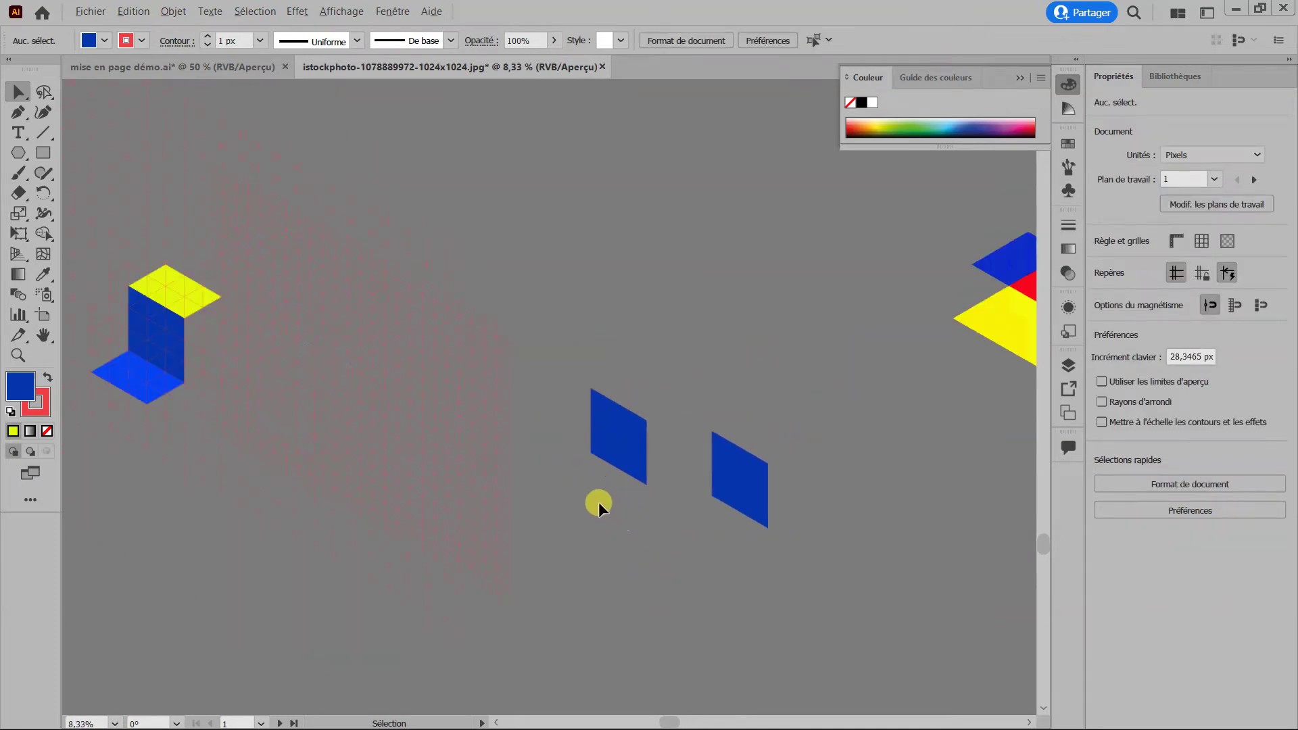
{"action": "left_click", "coordinate": [635, 440]}
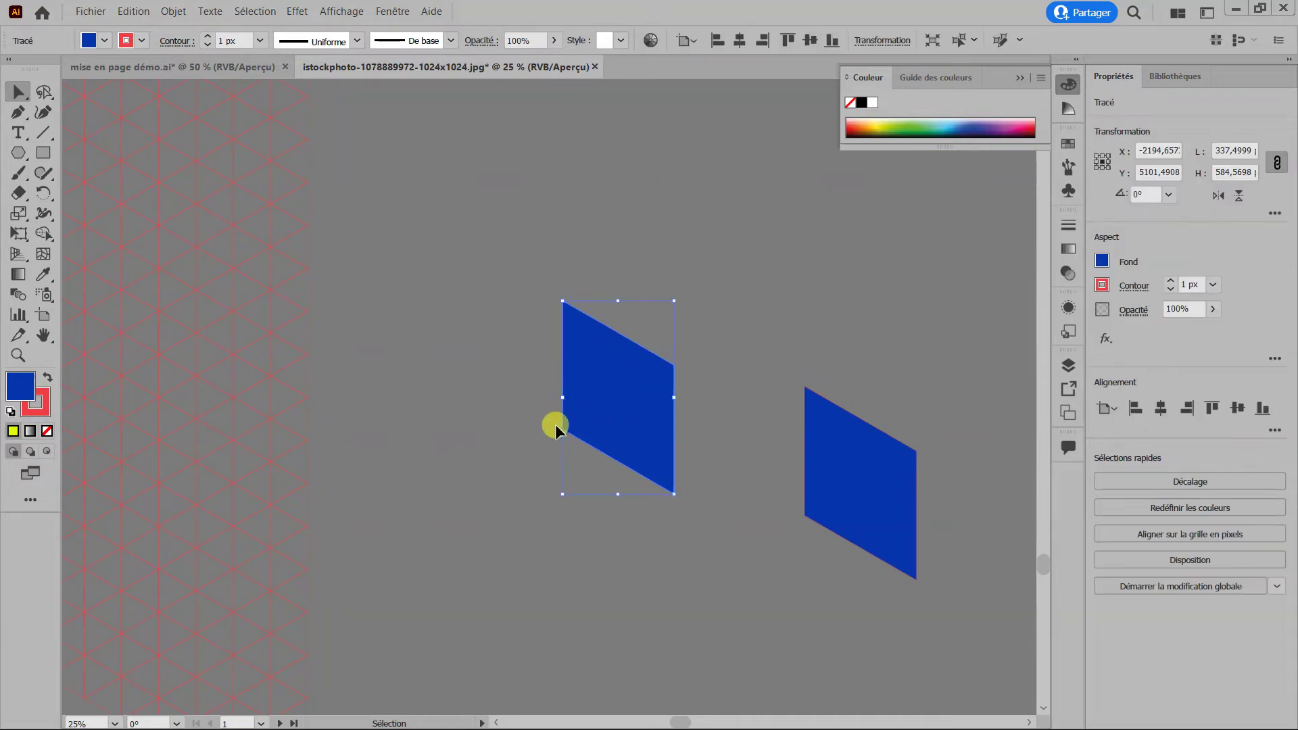
{"action": "left_click", "coordinate": [509, 494]}
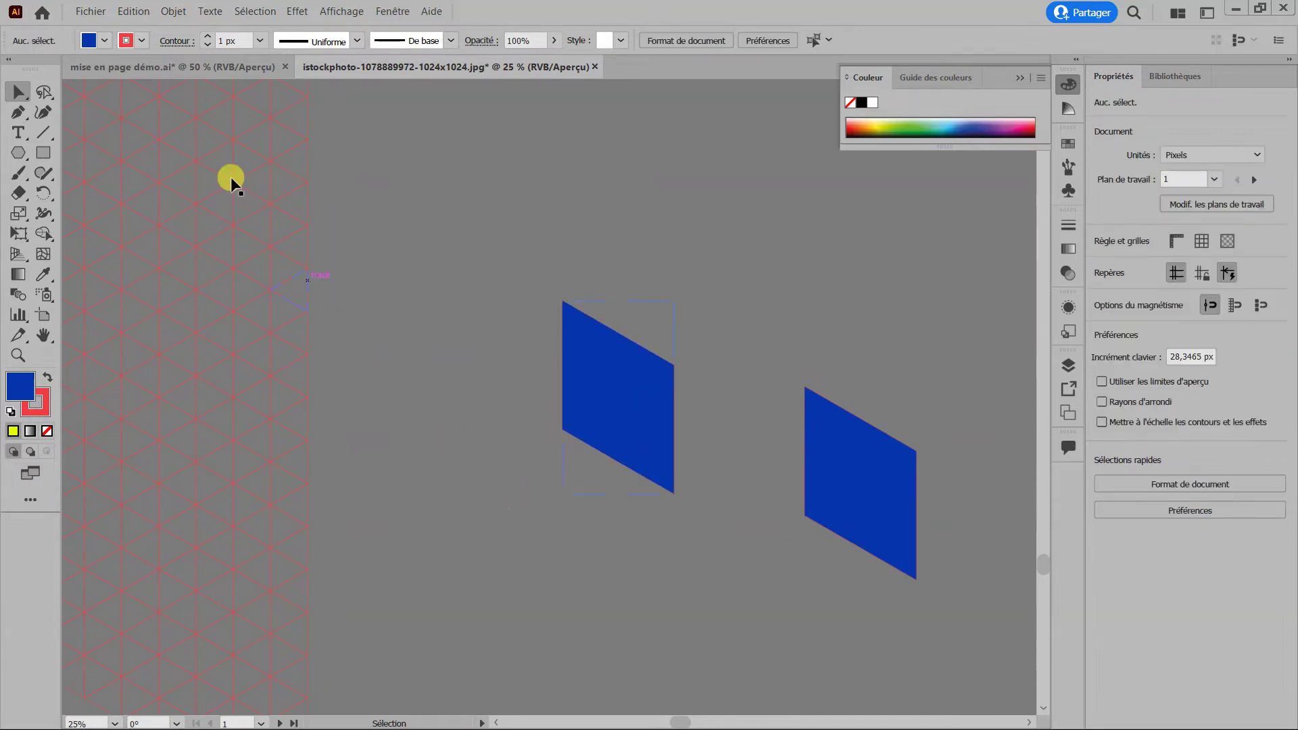
Import the _MG_4728 photo as an embedded, unlinked image and place it about 911 × 607 px over the parallelogram nearest the grid.
{"action": "left_click", "coordinate": [94, 14]}
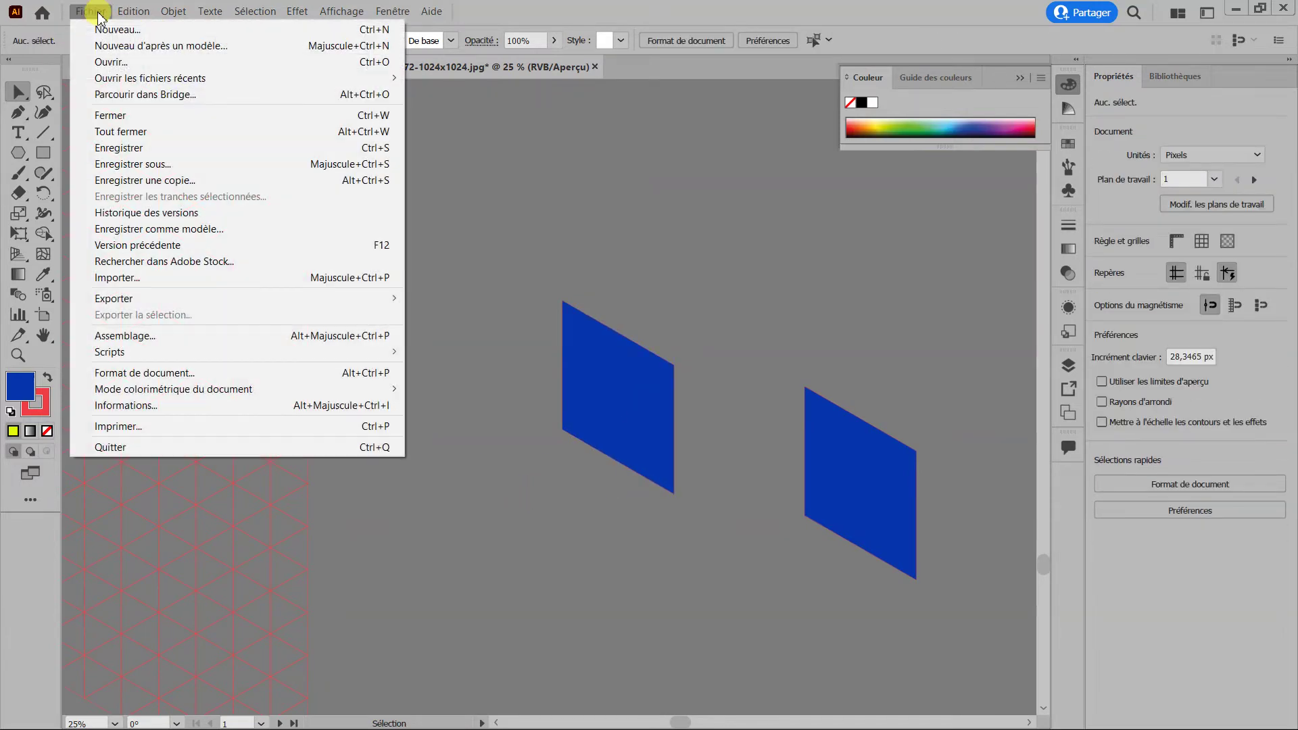
{"action": "left_click", "coordinate": [142, 288]}
{"action": "left_click", "coordinate": [392, 189]}
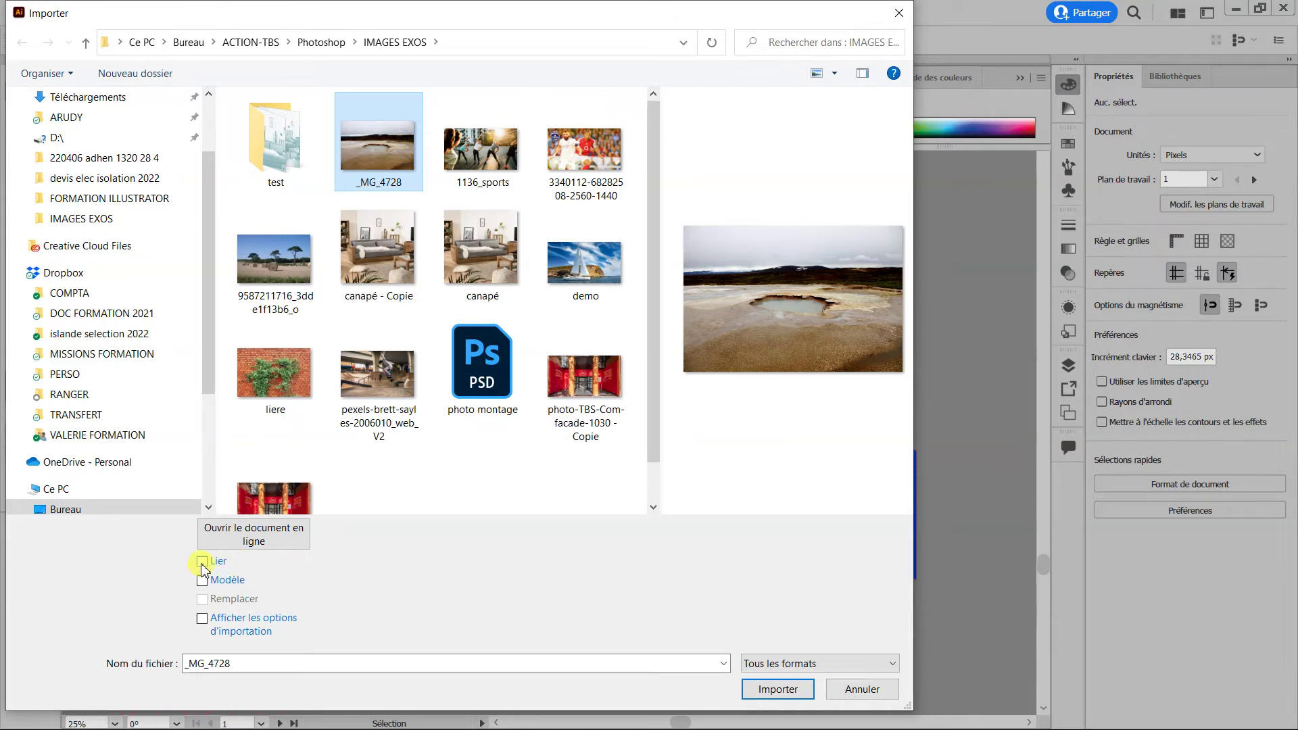
{"action": "left_click", "coordinate": [202, 562]}
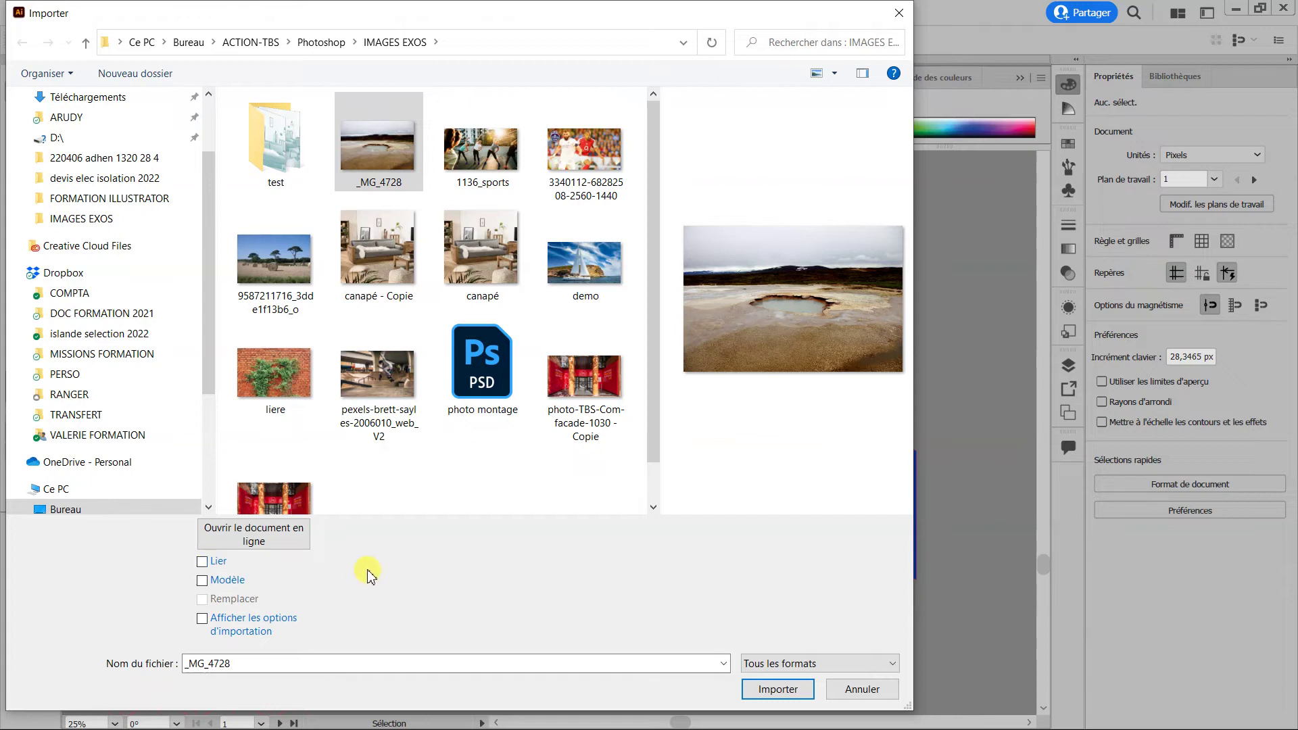
{"action": "left_click", "coordinate": [777, 689]}
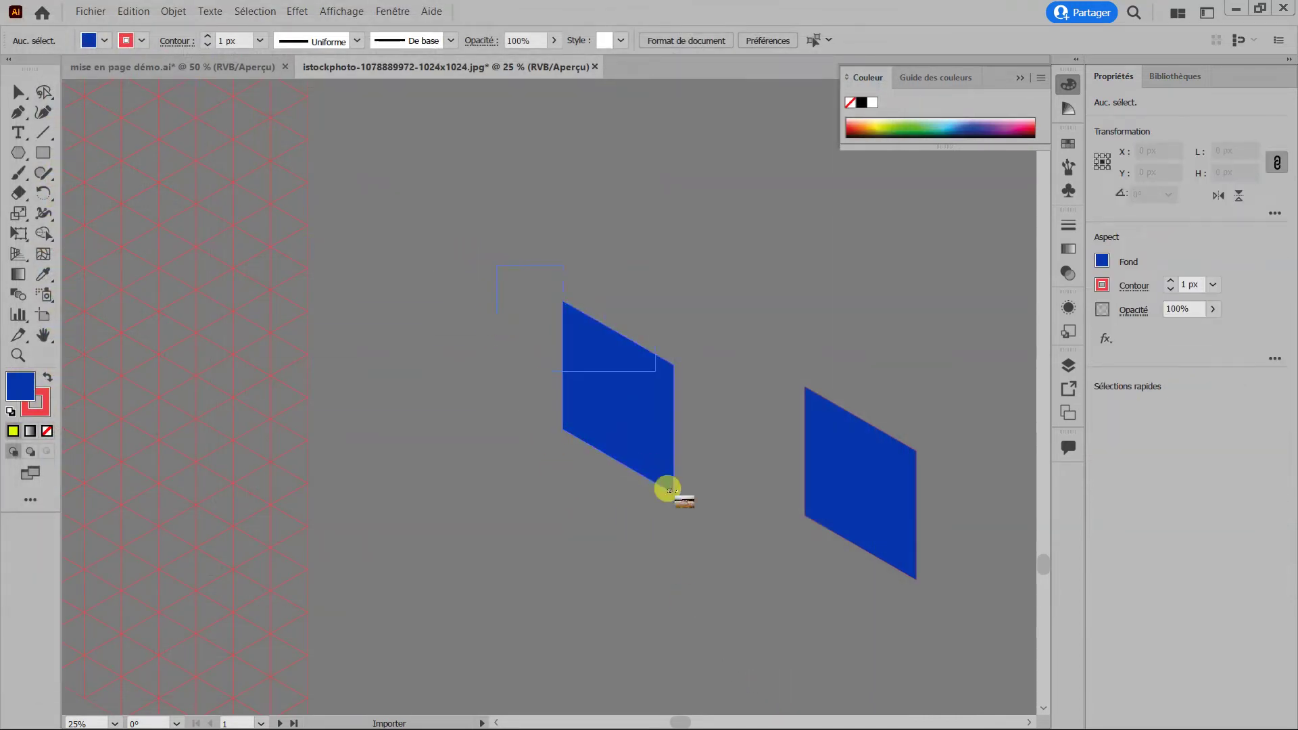
{"action": "left_click", "coordinate": [793, 600]}
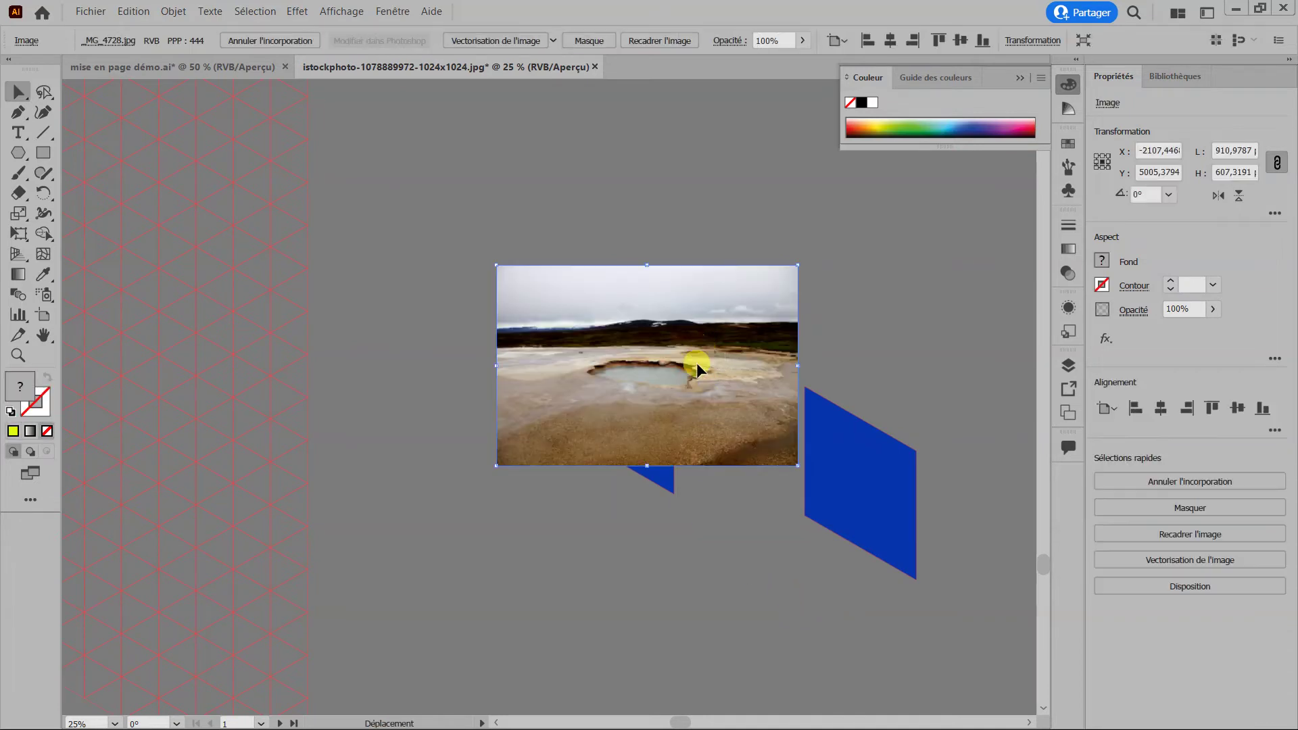
Enlarge the photo to about 1036 × 690 px and move it below the dark blue parallelogram nearest the grid.
{"action": "left_click_drag", "start_coordinate": [699, 352], "coordinate": [696, 388]}
{"action": "left_click_drag", "start_coordinate": [493, 302], "coordinate": [450, 271]}
{"action": "left_click_drag", "start_coordinate": [611, 369], "coordinate": [551, 554]}
Bring the dark blue parallelogram nearest the grid to the front and place it over the middle of the photo.
{"action": "left_click", "coordinate": [620, 400]}
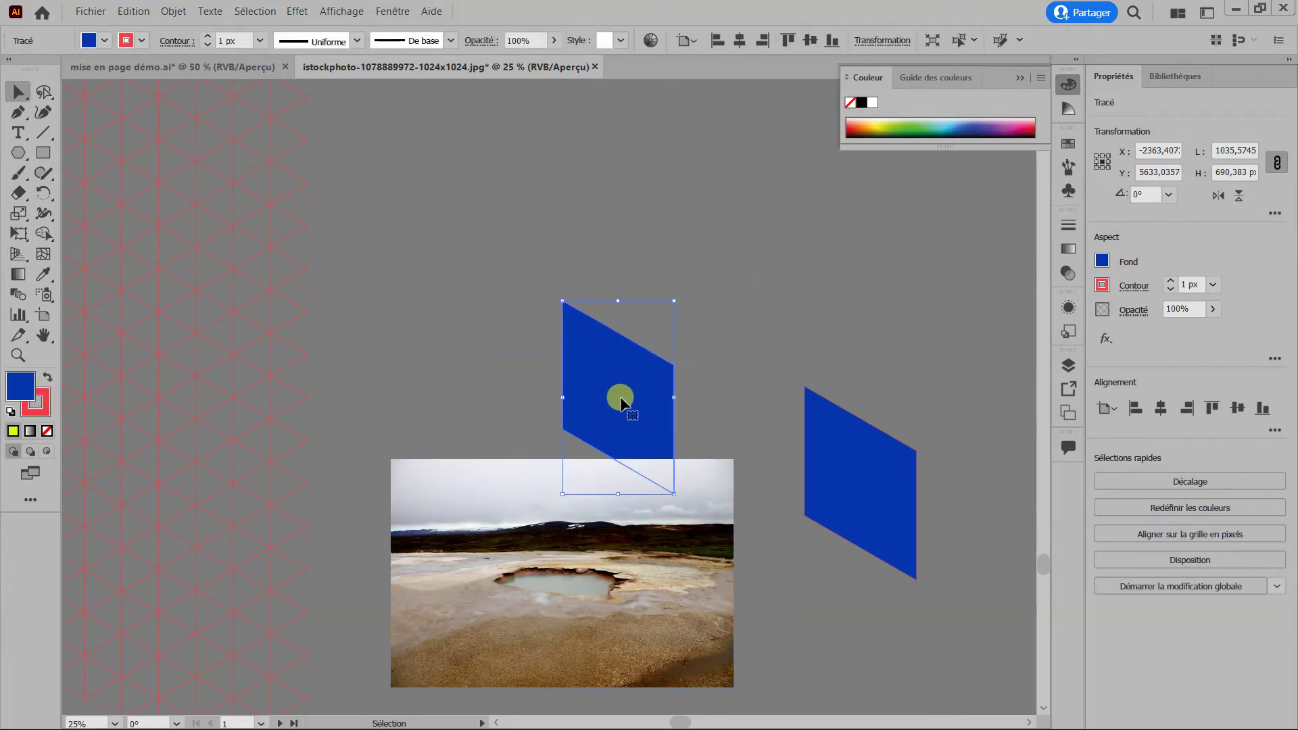
{"action": "left_click", "coordinate": [566, 551]}
{"action": "left_click", "coordinate": [588, 426]}
{"action": "left_click_drag", "start_coordinate": [605, 400], "coordinate": [557, 411]}
{"action": "right_click", "coordinate": [595, 403]}
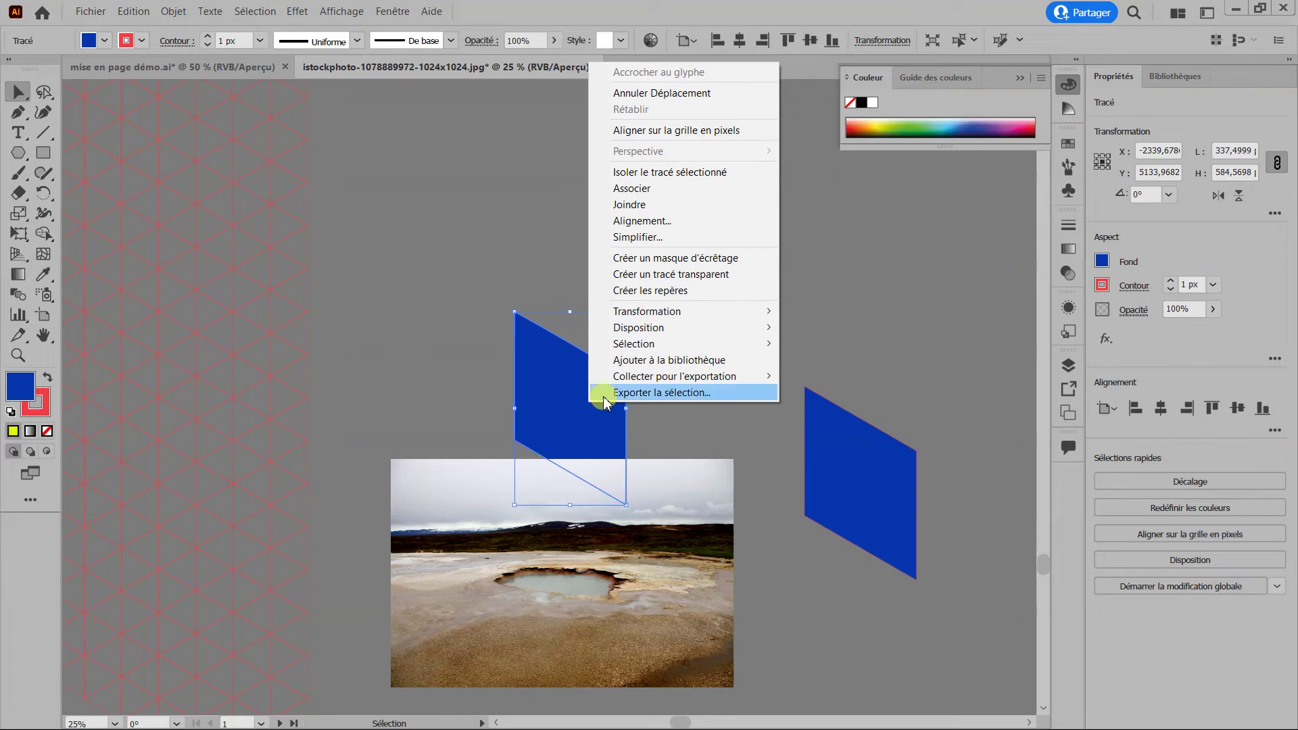
{"action": "mouse_move", "coordinate": [635, 336]}
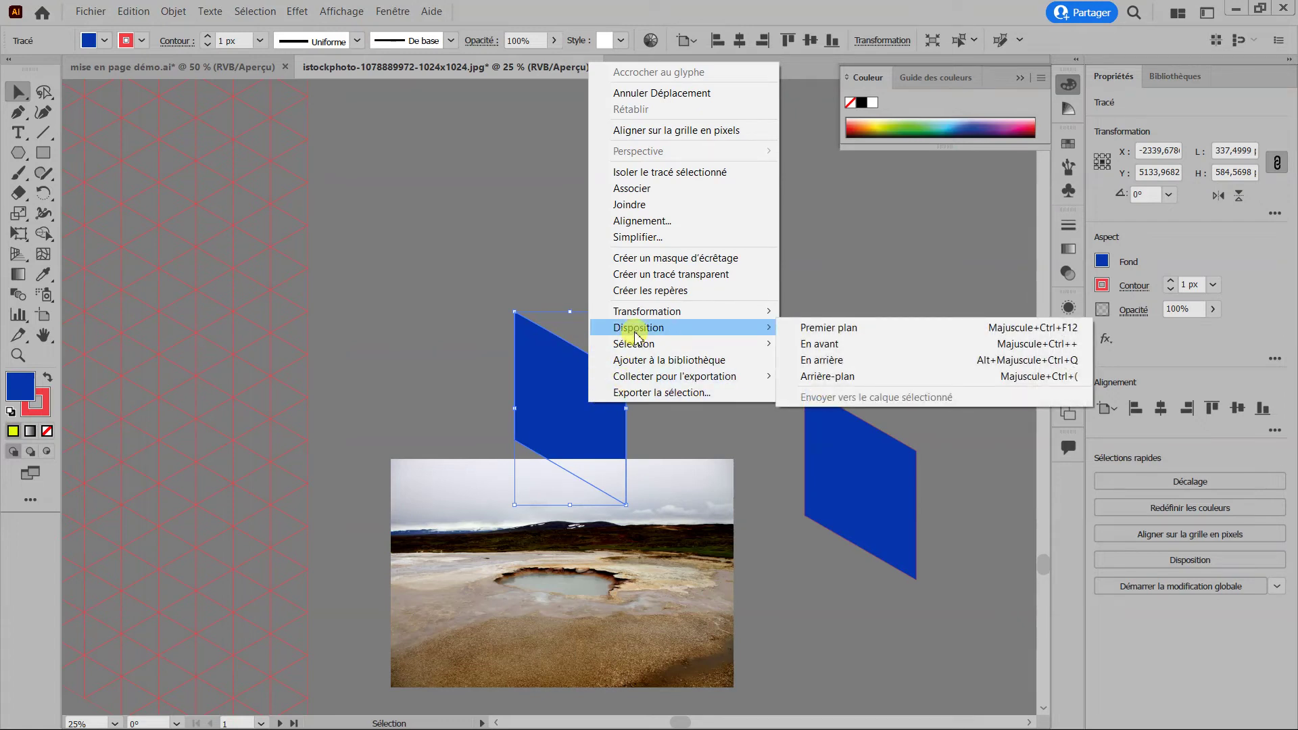
{"action": "left_click", "coordinate": [826, 327]}
{"action": "left_click_drag", "start_coordinate": [574, 385], "coordinate": [561, 569]}
Scale the photo down to about 907 × 604 px and centre it behind the parallelogram, then deselect it.
{"action": "left_click", "coordinate": [715, 473]}
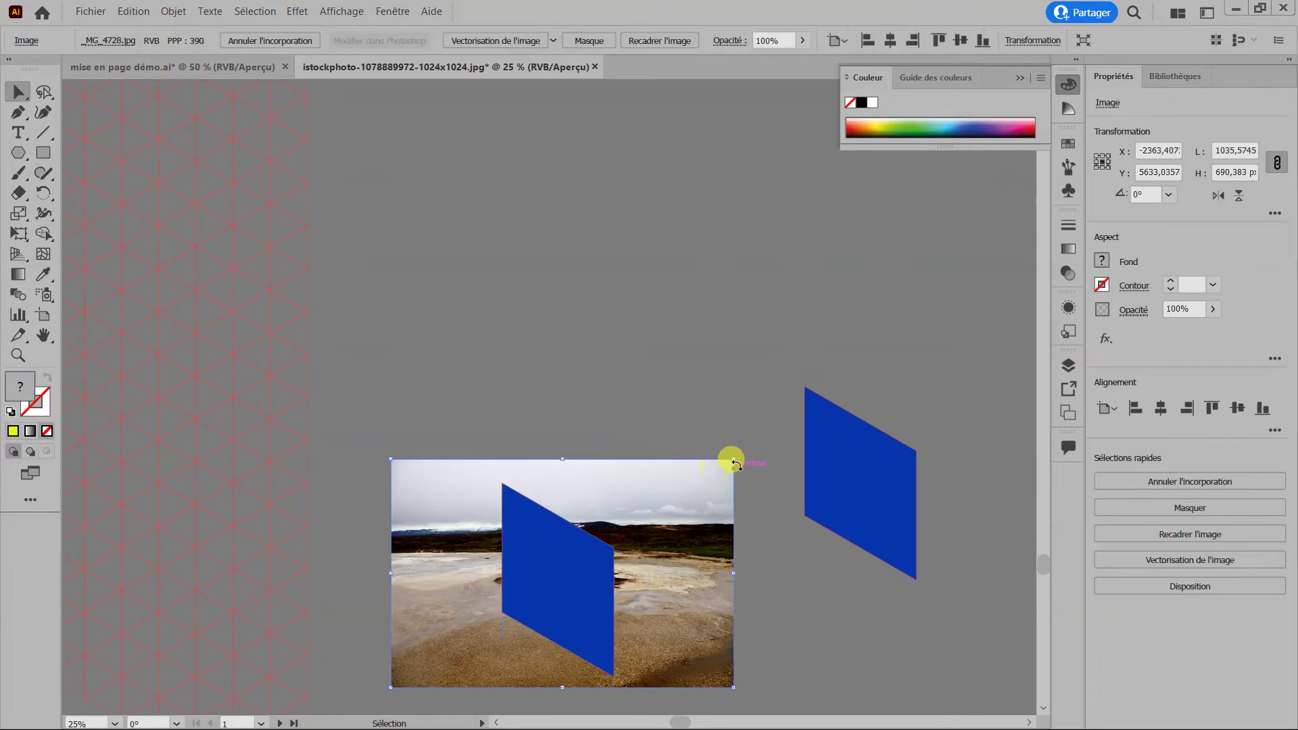
{"action": "left_click_drag", "start_coordinate": [735, 459], "coordinate": [675, 504]}
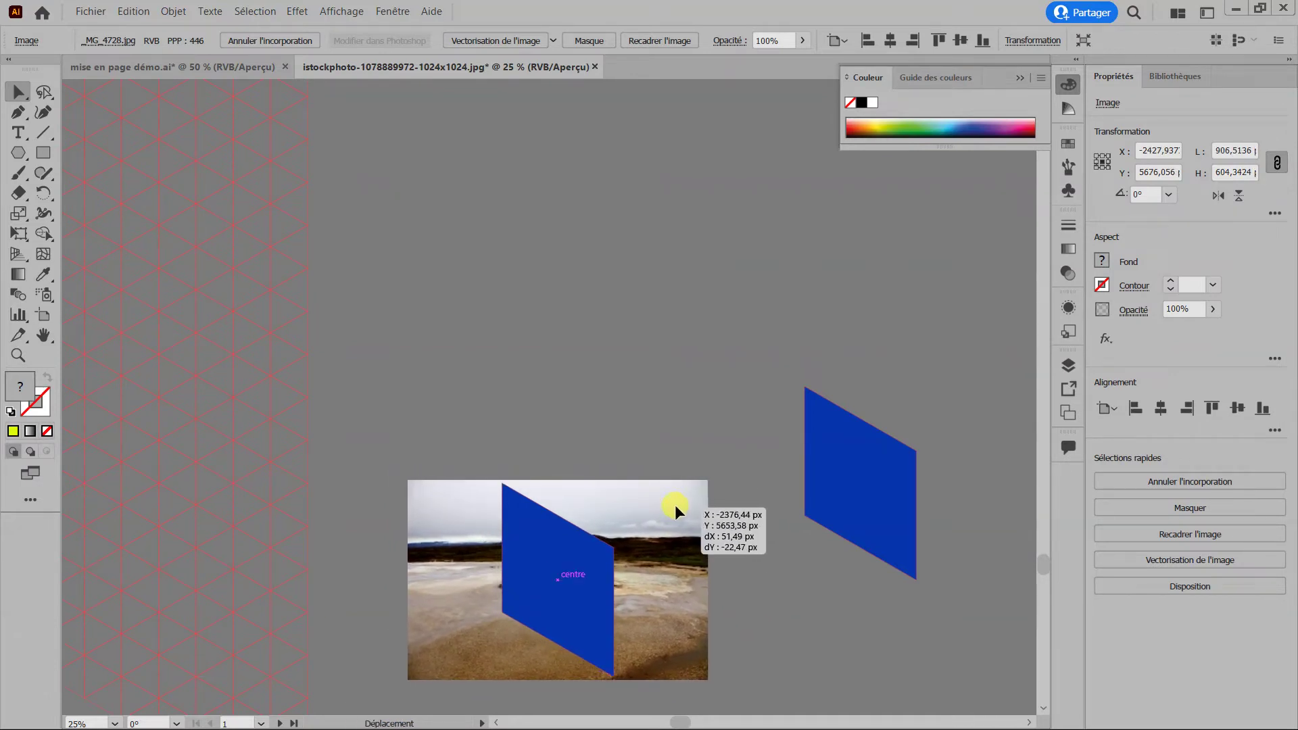
{"action": "left_click", "coordinate": [797, 557]}
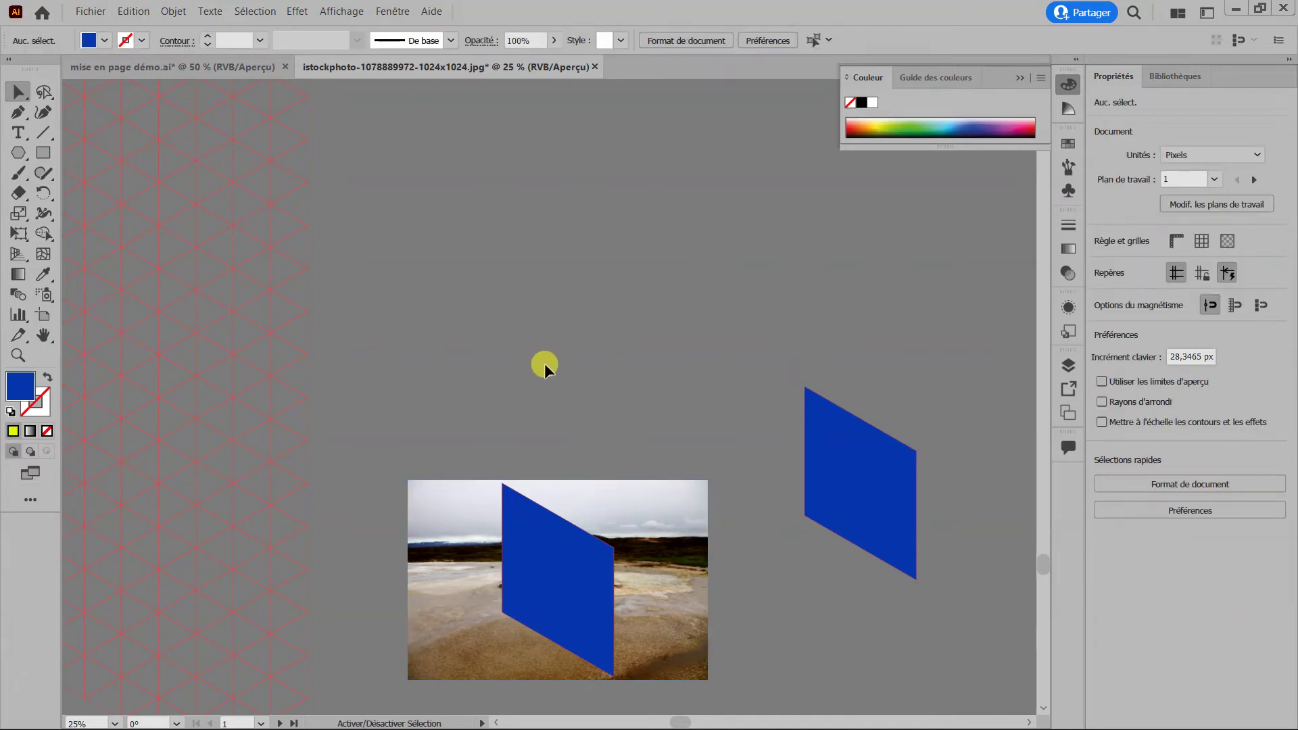
Clip the photo to the overlying parallelogram with a clipping mask and move the result slightly lower.
{"action": "scroll", "coordinate": [545, 363], "scroll_direction": "down", "scroll_amount": 5}
{"action": "scroll", "coordinate": [705, 448], "scroll_direction": "up", "scroll_amount": 1}
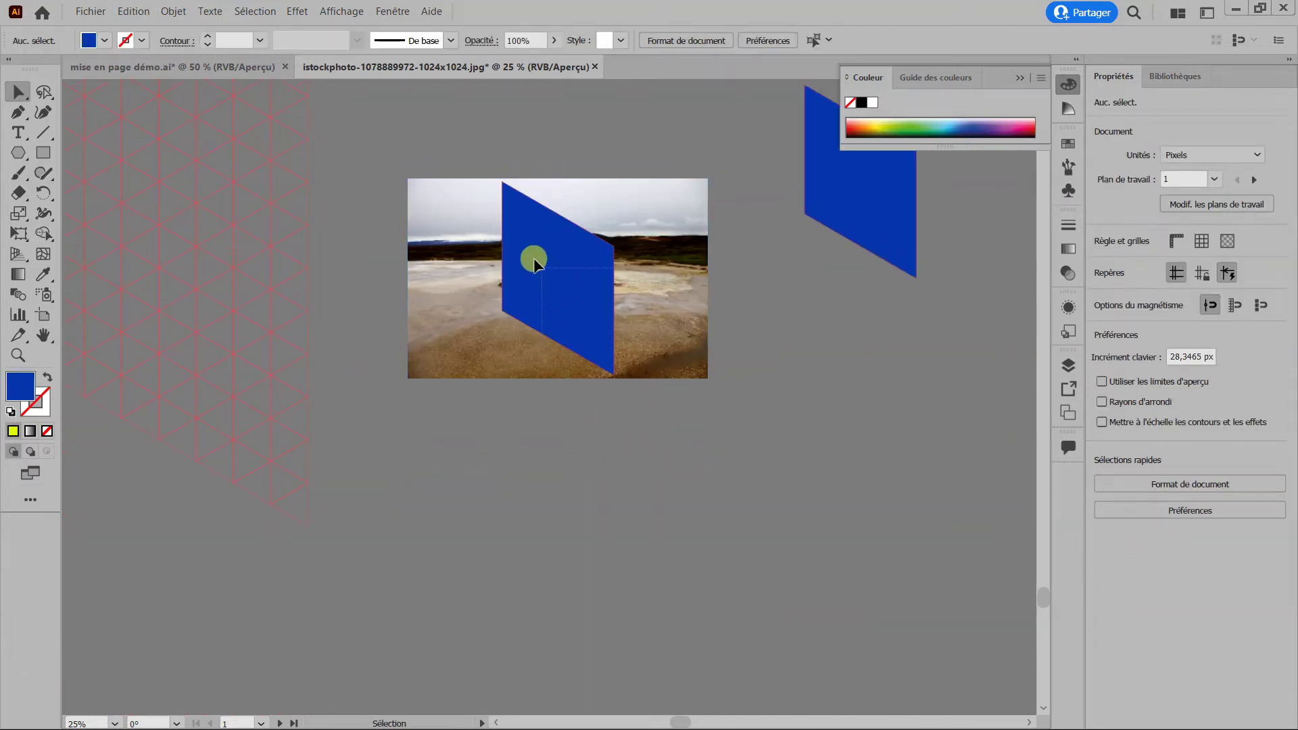
{"action": "left_click_drag", "start_coordinate": [430, 153], "coordinate": [571, 237]}
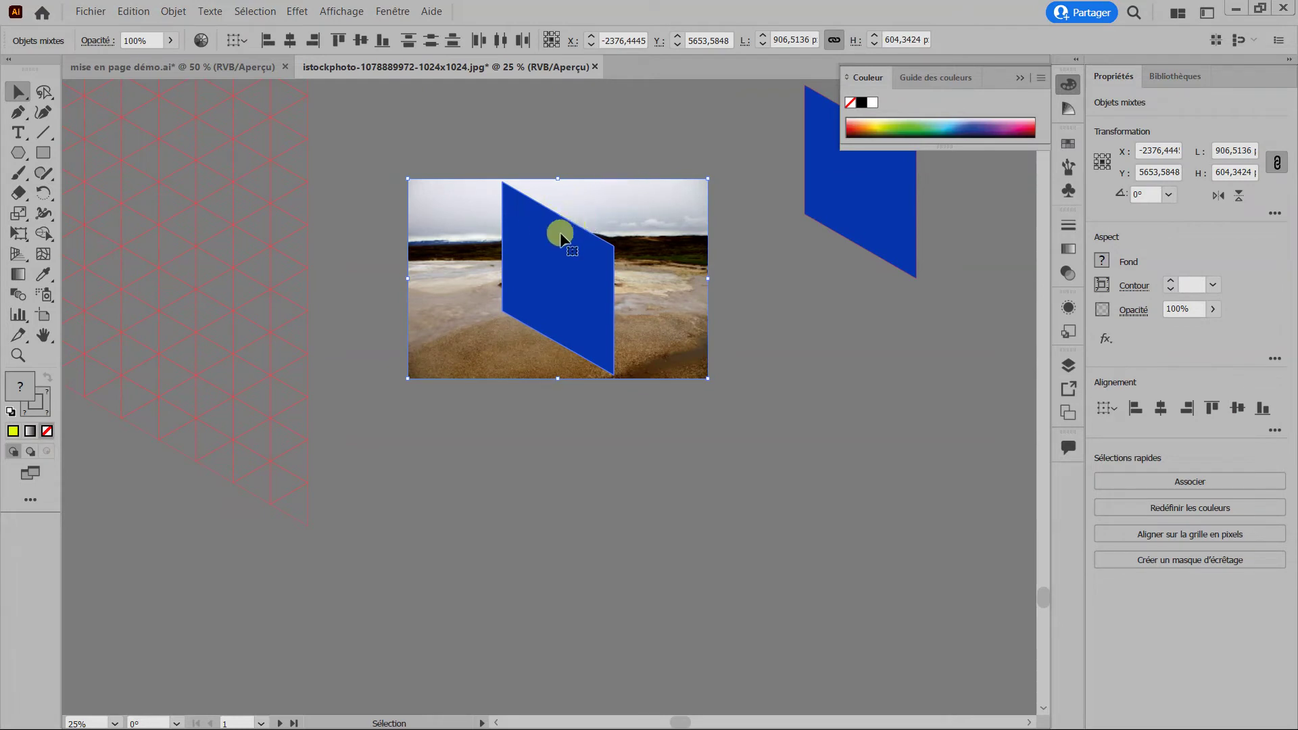
{"action": "right_click", "coordinate": [560, 236]}
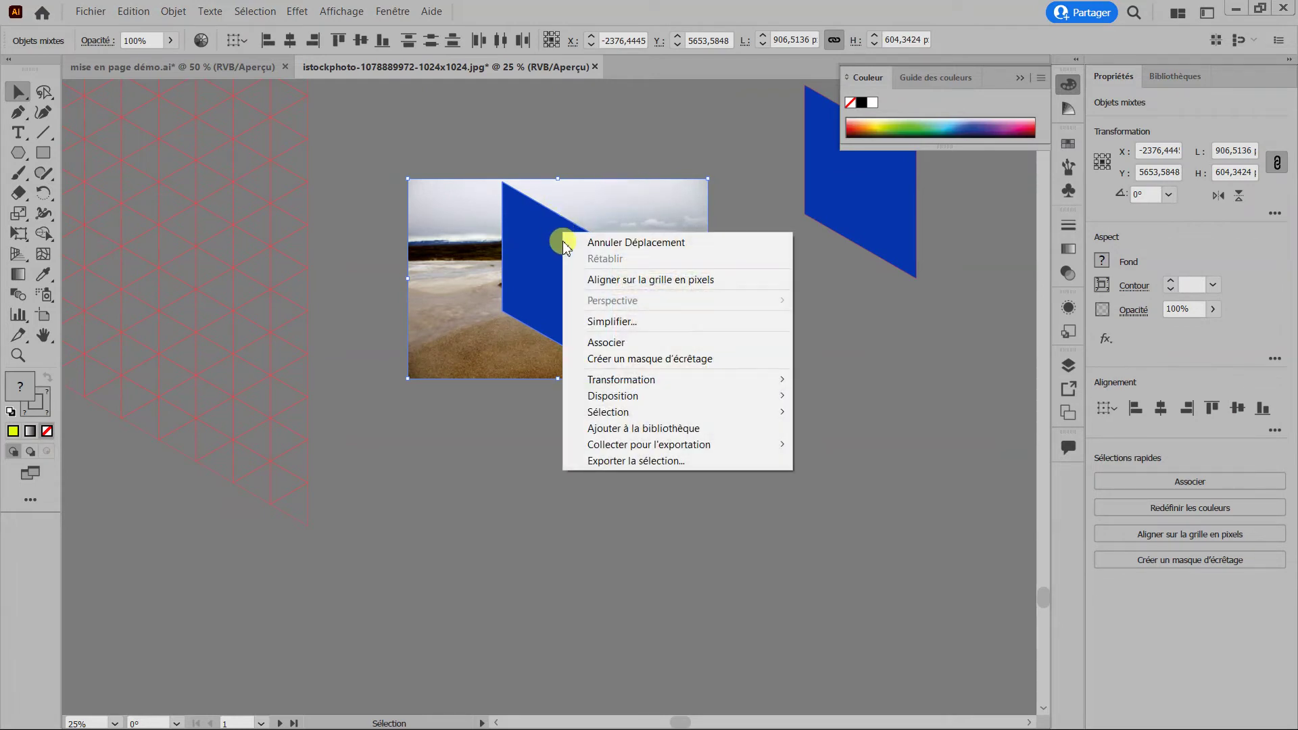
{"action": "left_click", "coordinate": [603, 366]}
{"action": "left_click", "coordinate": [573, 477]}
{"action": "left_click_drag", "start_coordinate": [548, 246], "coordinate": [568, 372]}
{"action": "left_click", "coordinate": [717, 376]}
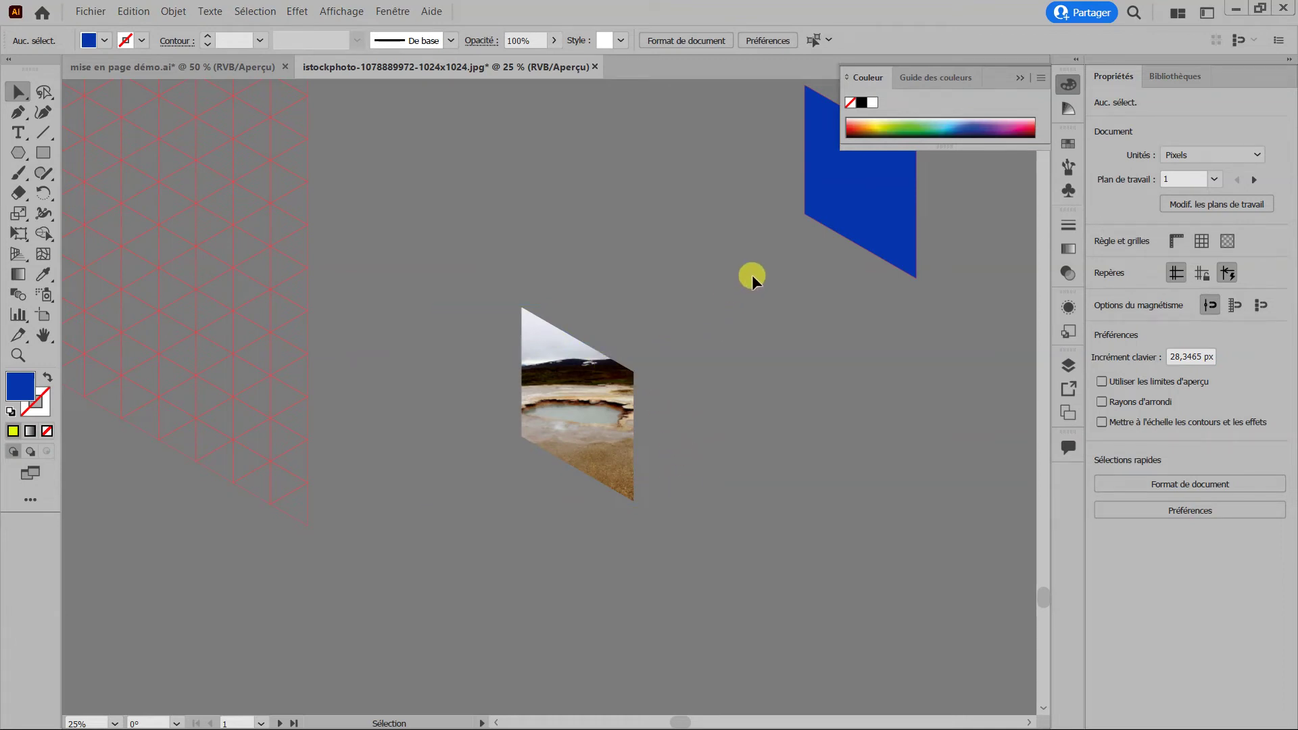
Bring the remaining dark blue parallelogram to the front and lay it exactly over the masked photo.
{"action": "left_click_drag", "start_coordinate": [842, 185], "coordinate": [620, 358]}
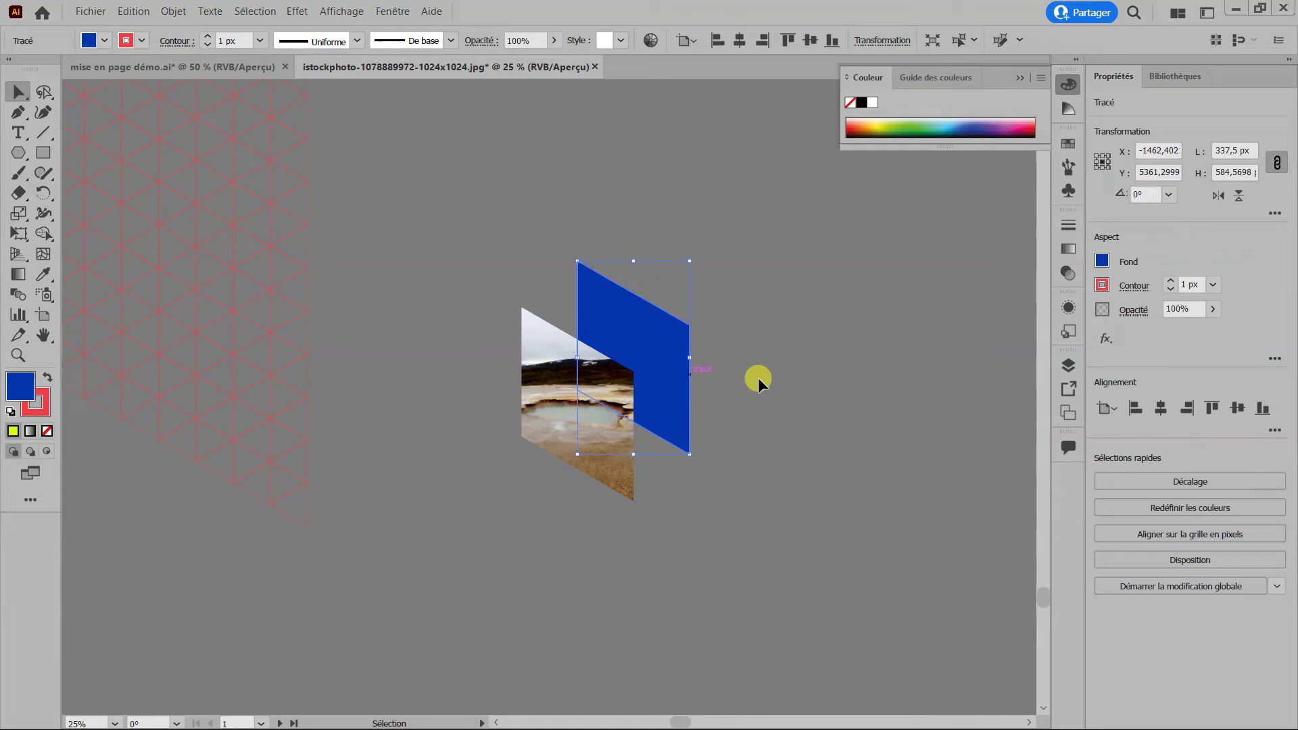
{"action": "right_click", "coordinate": [655, 347]}
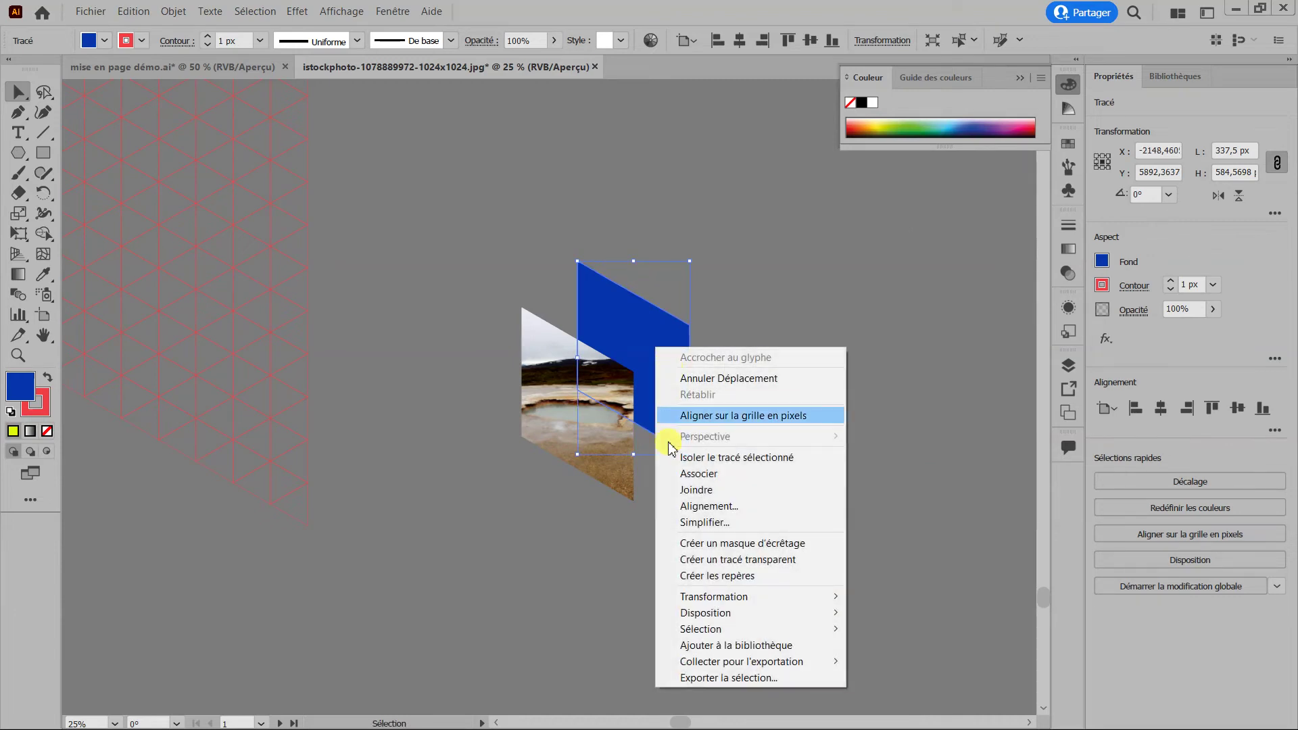
{"action": "mouse_move", "coordinate": [820, 612]}
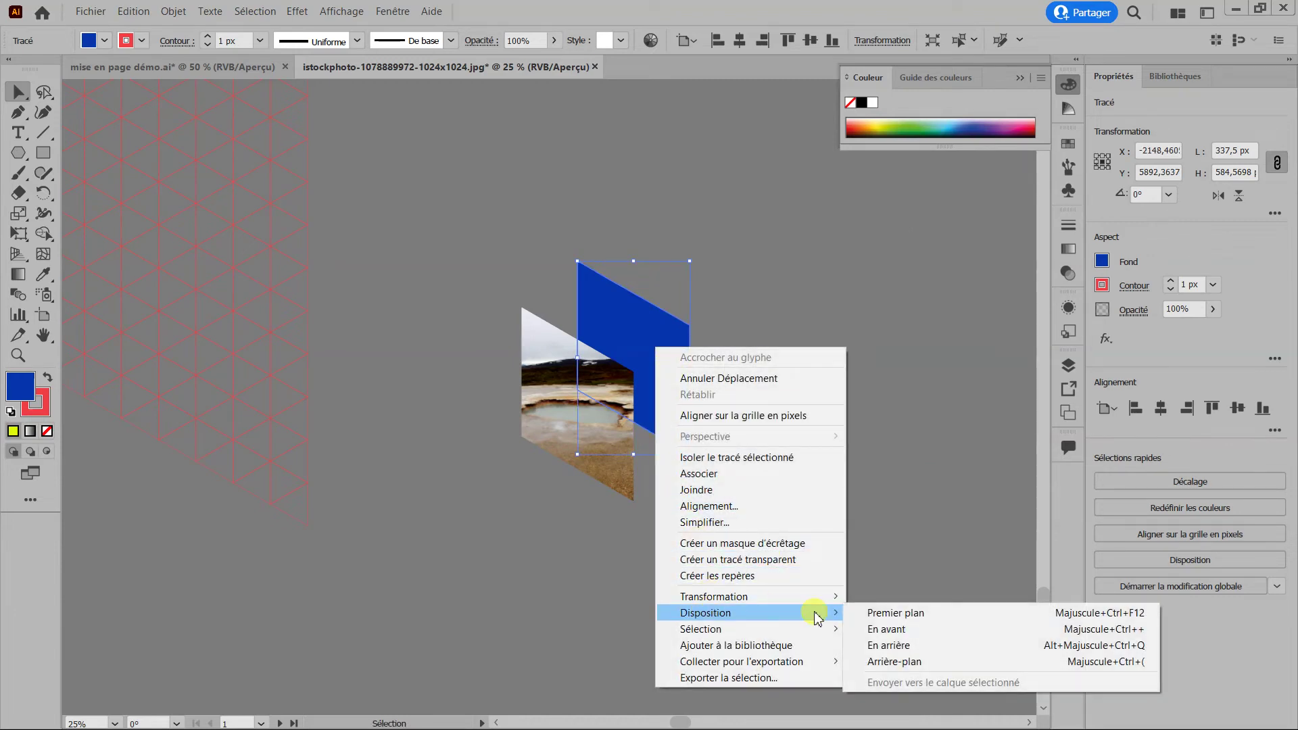
{"action": "left_click", "coordinate": [885, 615]}
{"action": "left_click_drag", "start_coordinate": [634, 338], "coordinate": [579, 379]}
{"action": "left_click", "coordinate": [688, 419]}
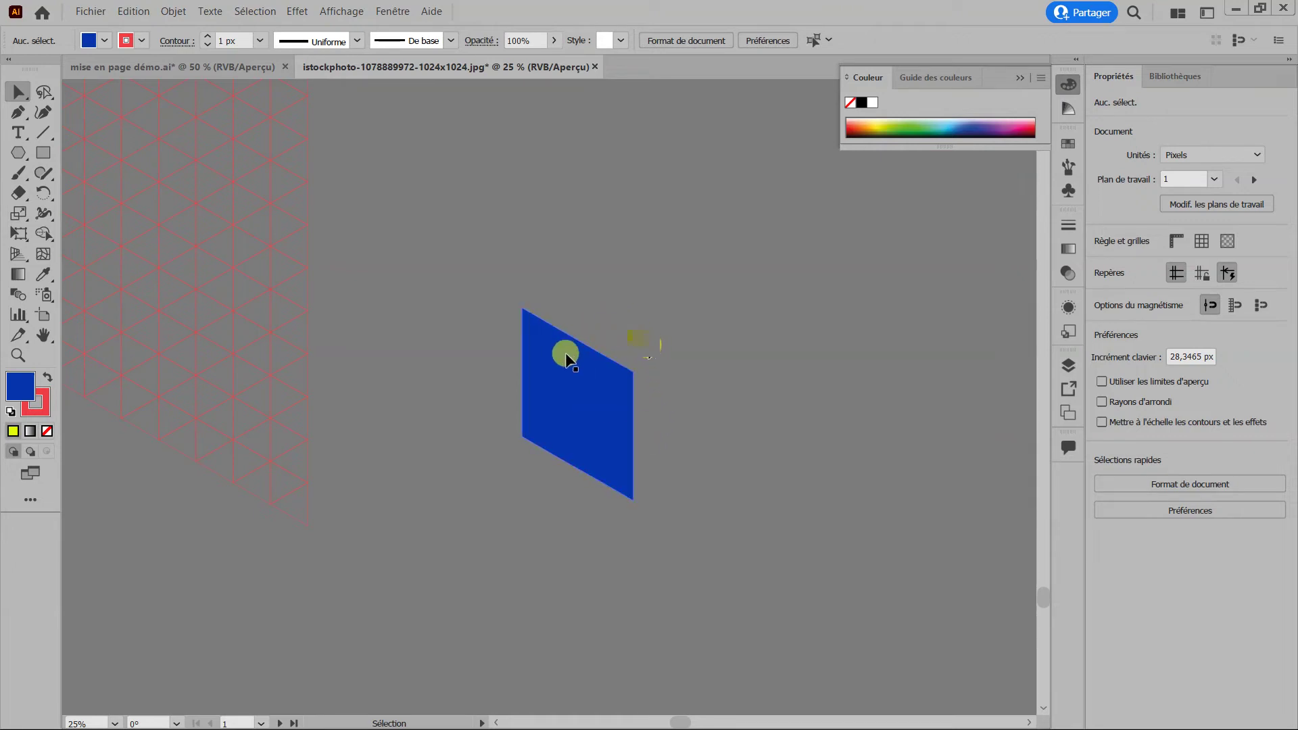
Try a 60% opacity on the overlaid blue parallelogram and return it to 100%.
{"action": "left_click", "coordinate": [616, 378]}
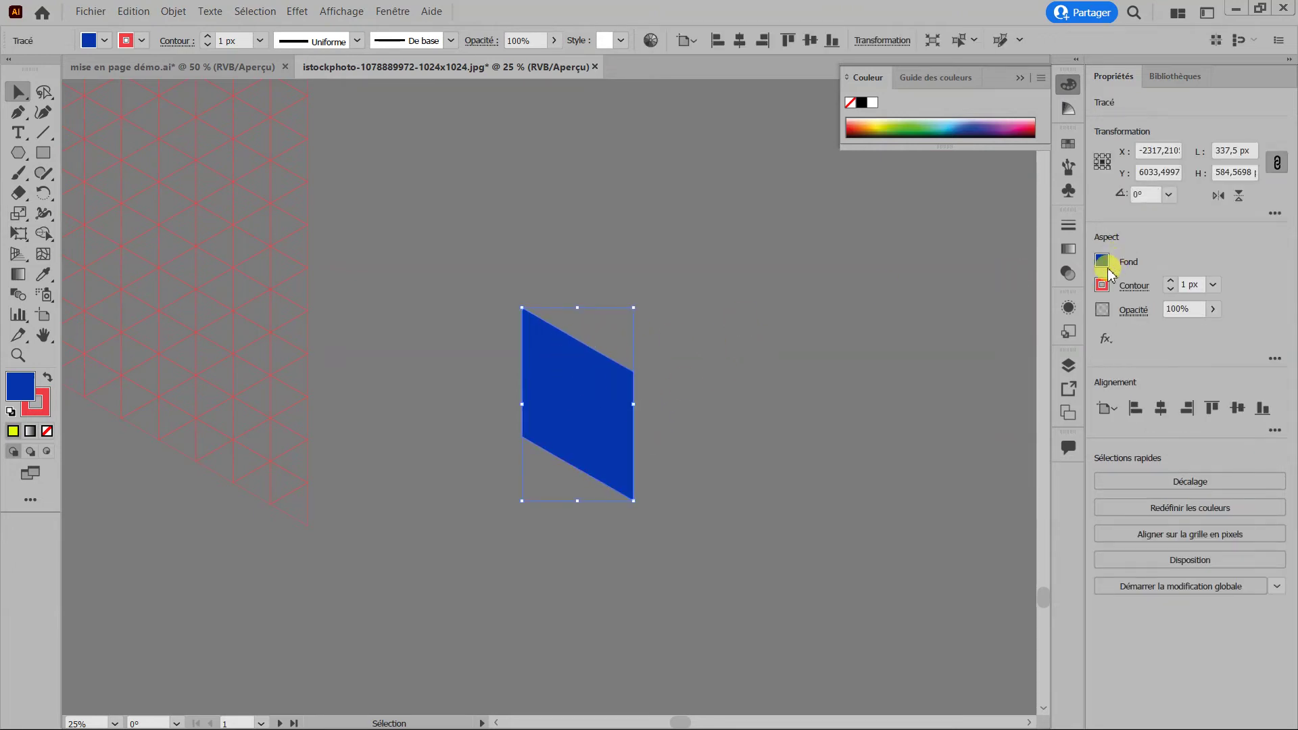
{"action": "left_click", "coordinate": [1136, 311]}
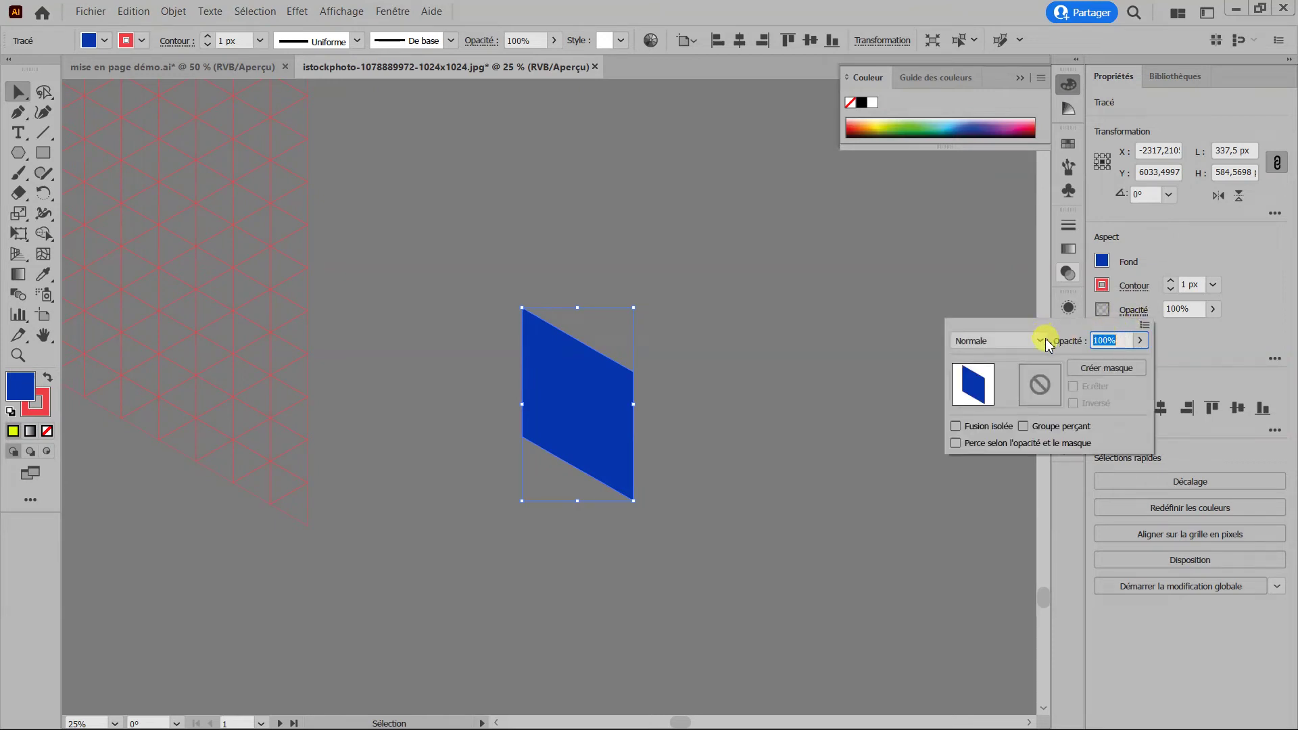
{"action": "left_click", "coordinate": [1140, 340]}
{"action": "mouse_move", "coordinate": [1136, 365]}
{"action": "left_mouse_down"}
{"action": "mouse_move", "coordinate": [1115, 365]}
{"action": "mouse_move", "coordinate": [1141, 342]}
{"action": "left_mouse_up"}
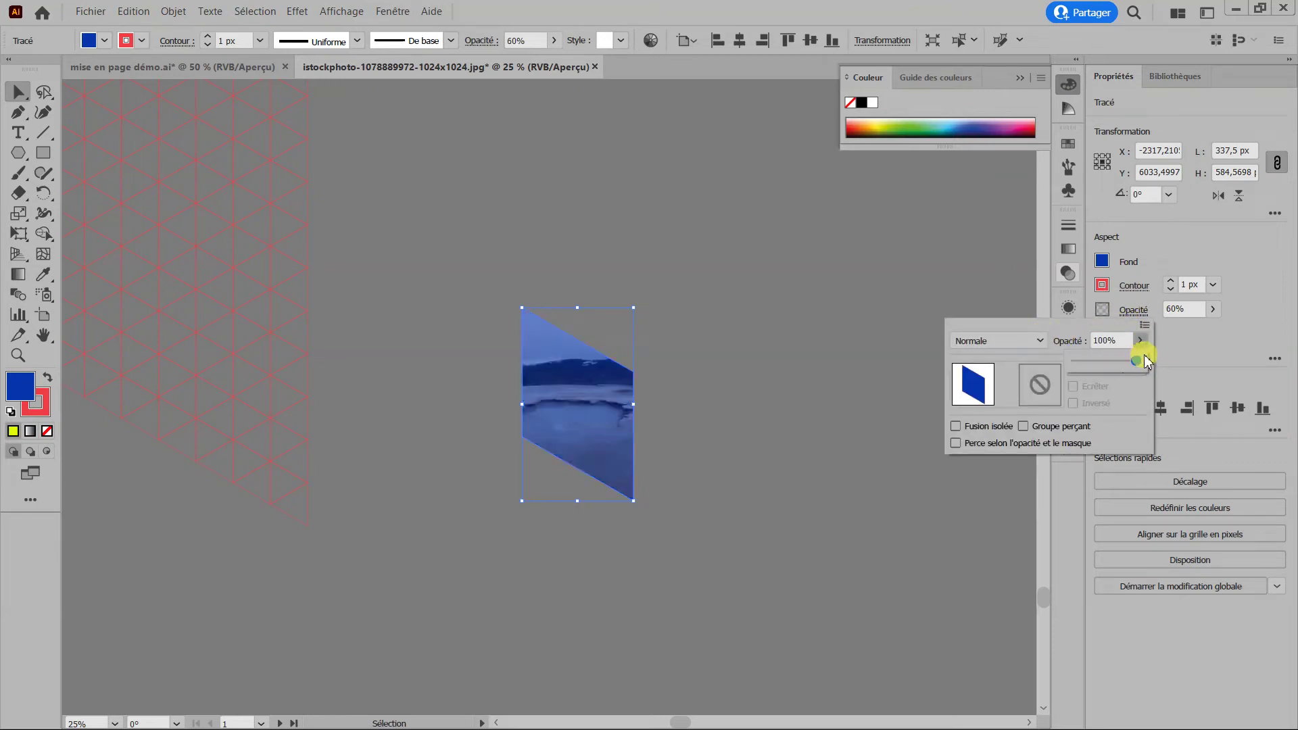
Try the Incrustation and Produit blending modes on the blue parallelogram and return it to Normale.
{"action": "left_click", "coordinate": [1041, 340]}
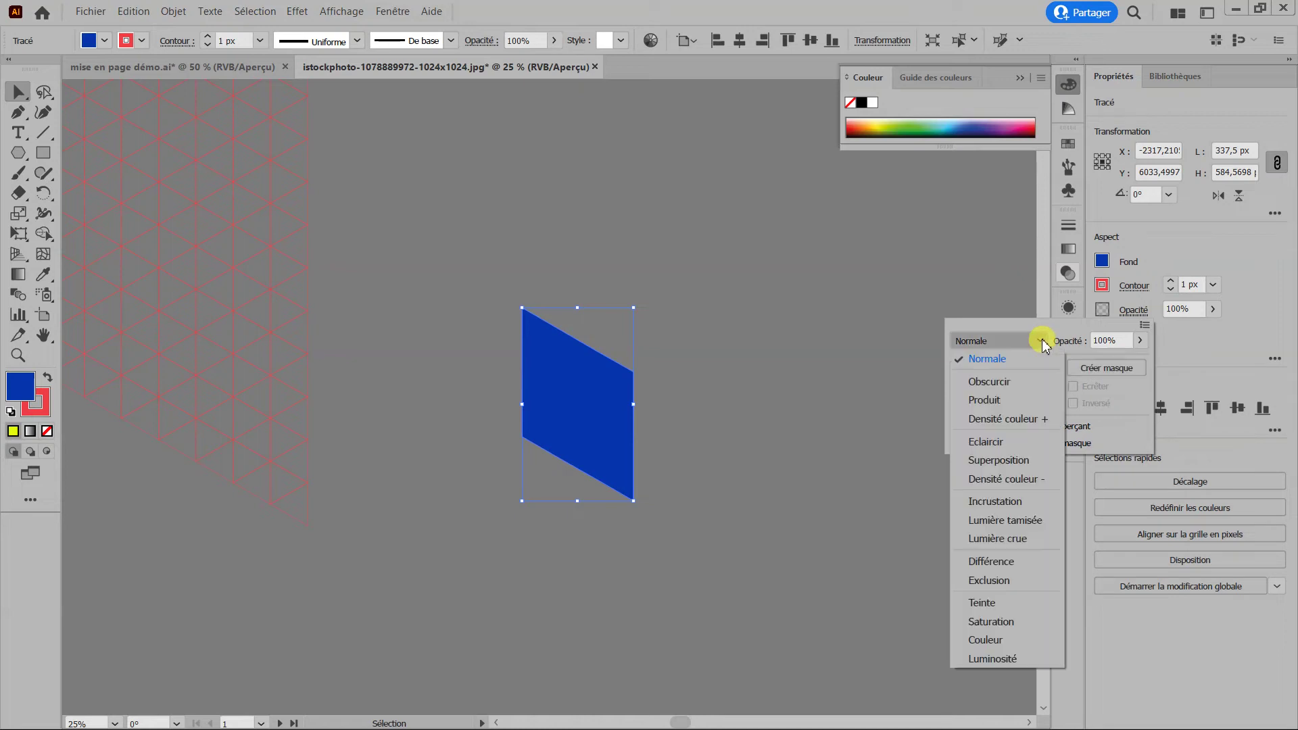
{"action": "left_click", "coordinate": [995, 501]}
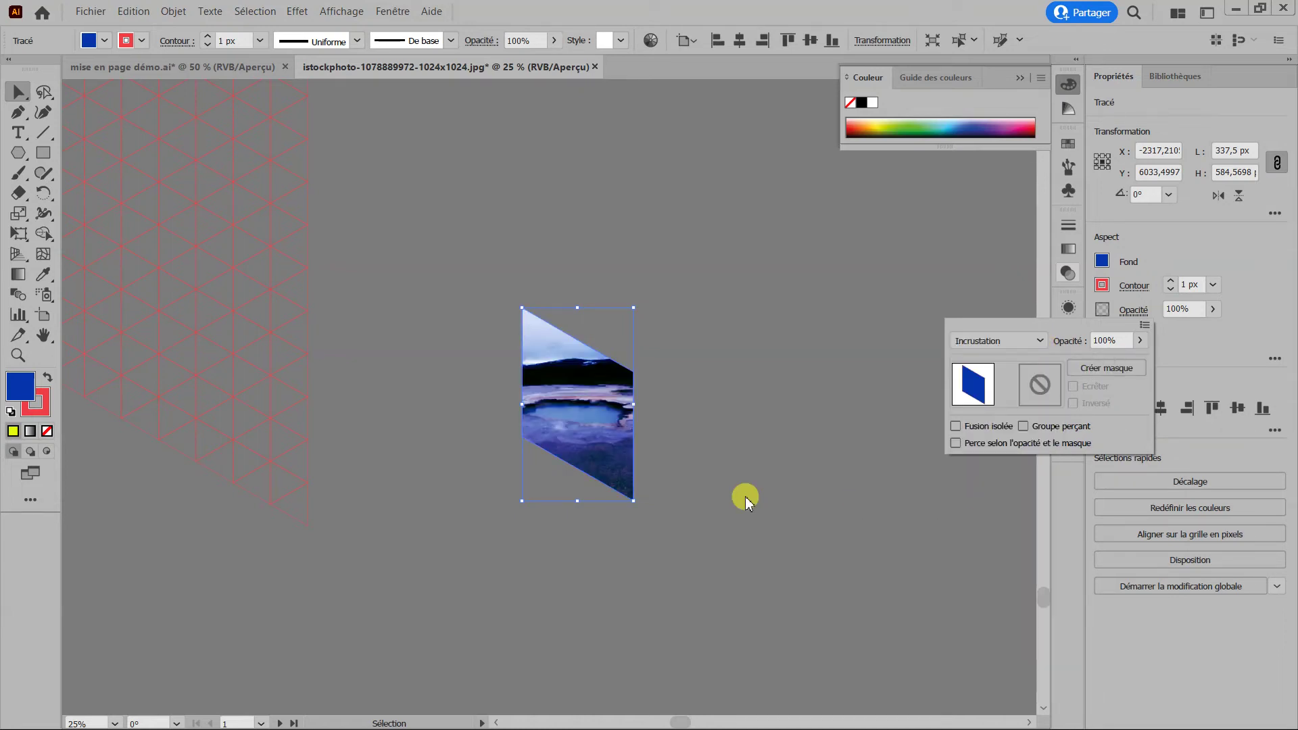
{"action": "left_click", "coordinate": [1034, 341]}
{"action": "left_click", "coordinate": [981, 400]}
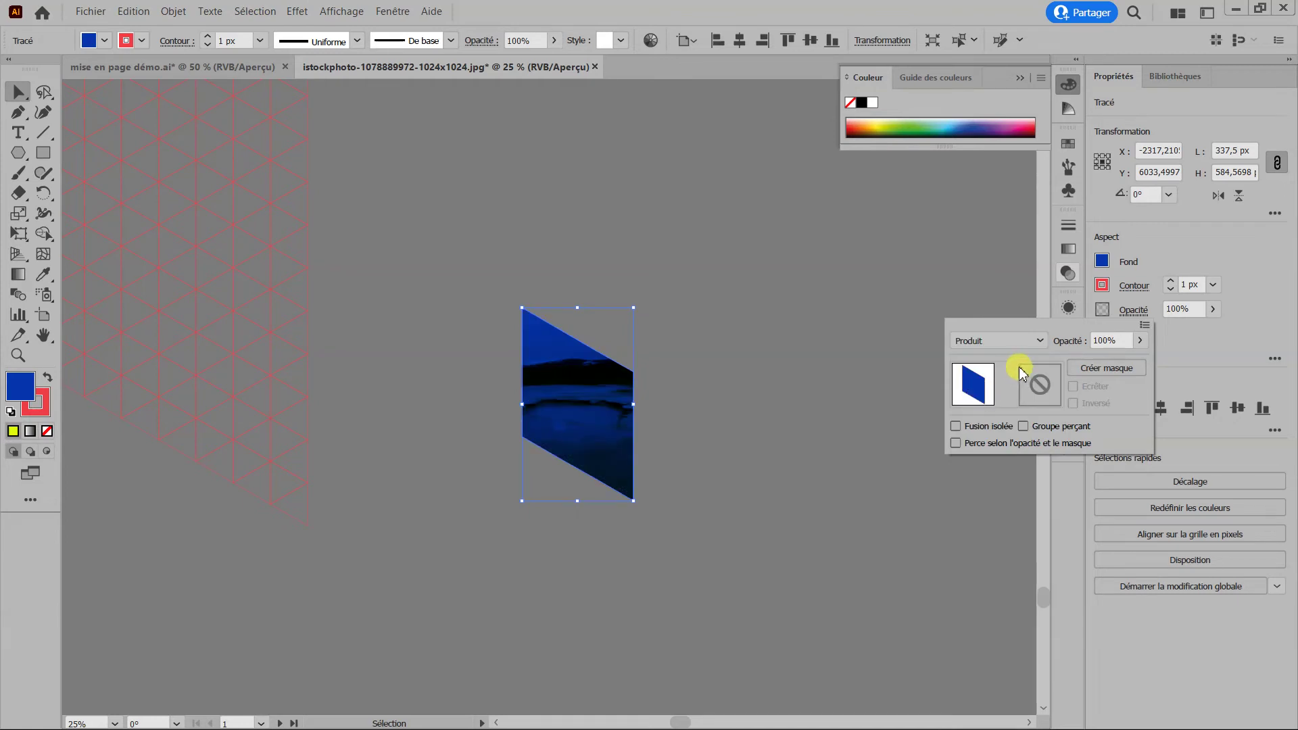
{"action": "left_click", "coordinate": [1040, 341]}
{"action": "left_click", "coordinate": [977, 359]}
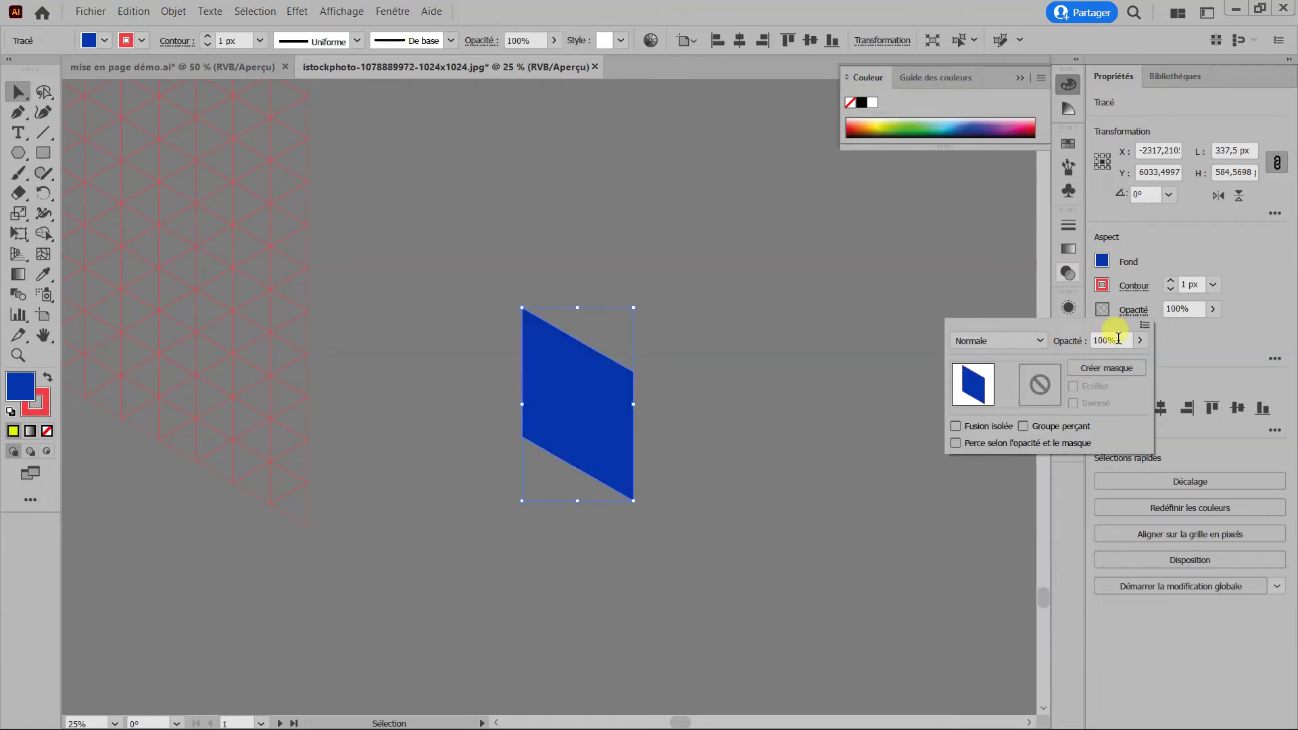
Set the blue parallelogram's opacity to 56% and deselect it.
{"action": "left_click", "coordinate": [1141, 342]}
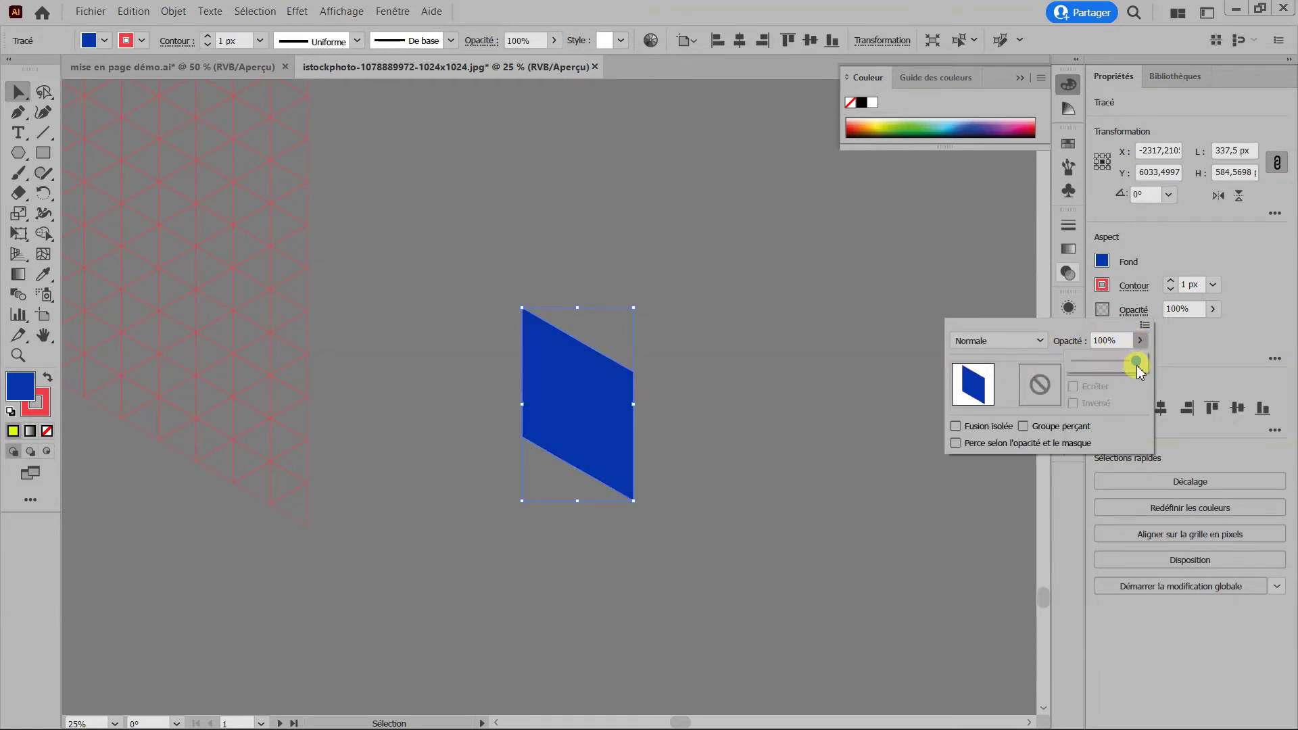
{"action": "left_click_drag", "start_coordinate": [1131, 365], "coordinate": [1112, 368]}
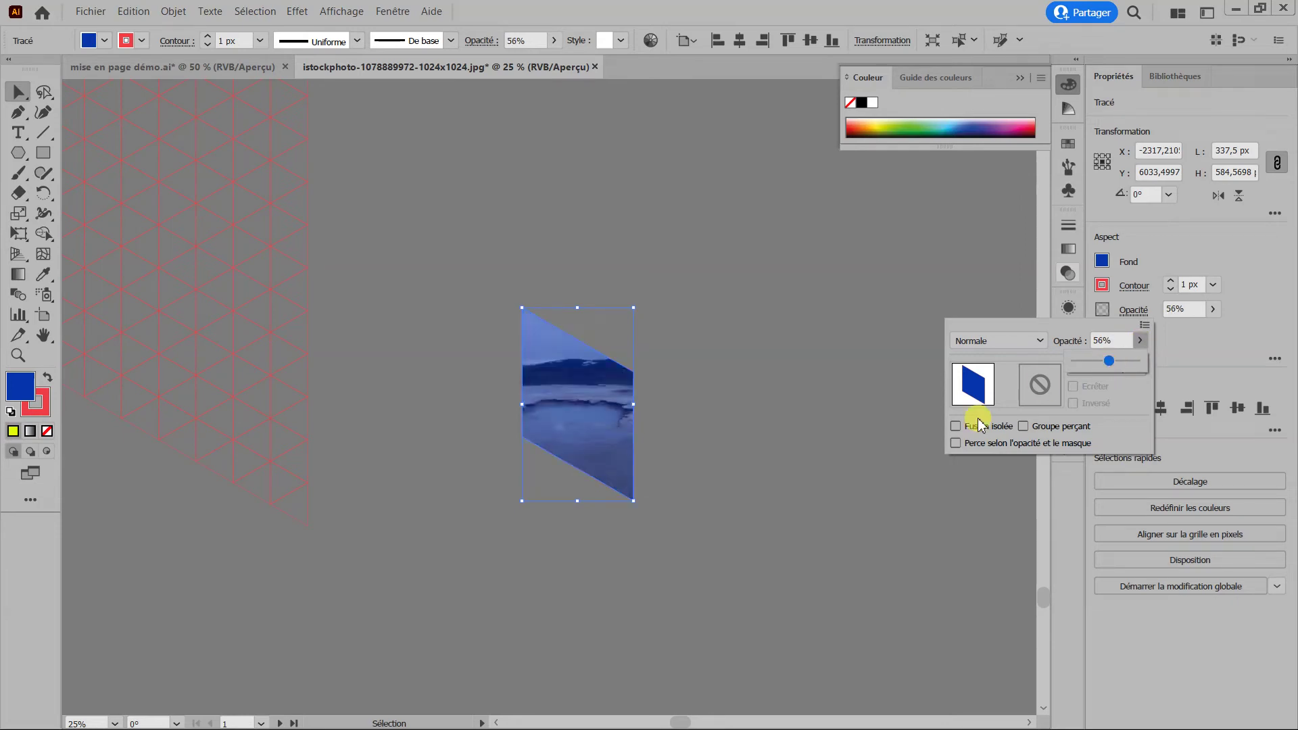
{"action": "left_click", "coordinate": [715, 297]}
Move the semi-transparent blue parallelogram off the masked photo into the empty area and remove its red outline.
{"action": "left_click", "coordinate": [516, 324]}
{"action": "left_click", "coordinate": [554, 376]}
{"action": "left_click_drag", "start_coordinate": [554, 376], "coordinate": [825, 439]}
{"action": "left_click", "coordinate": [590, 385]}
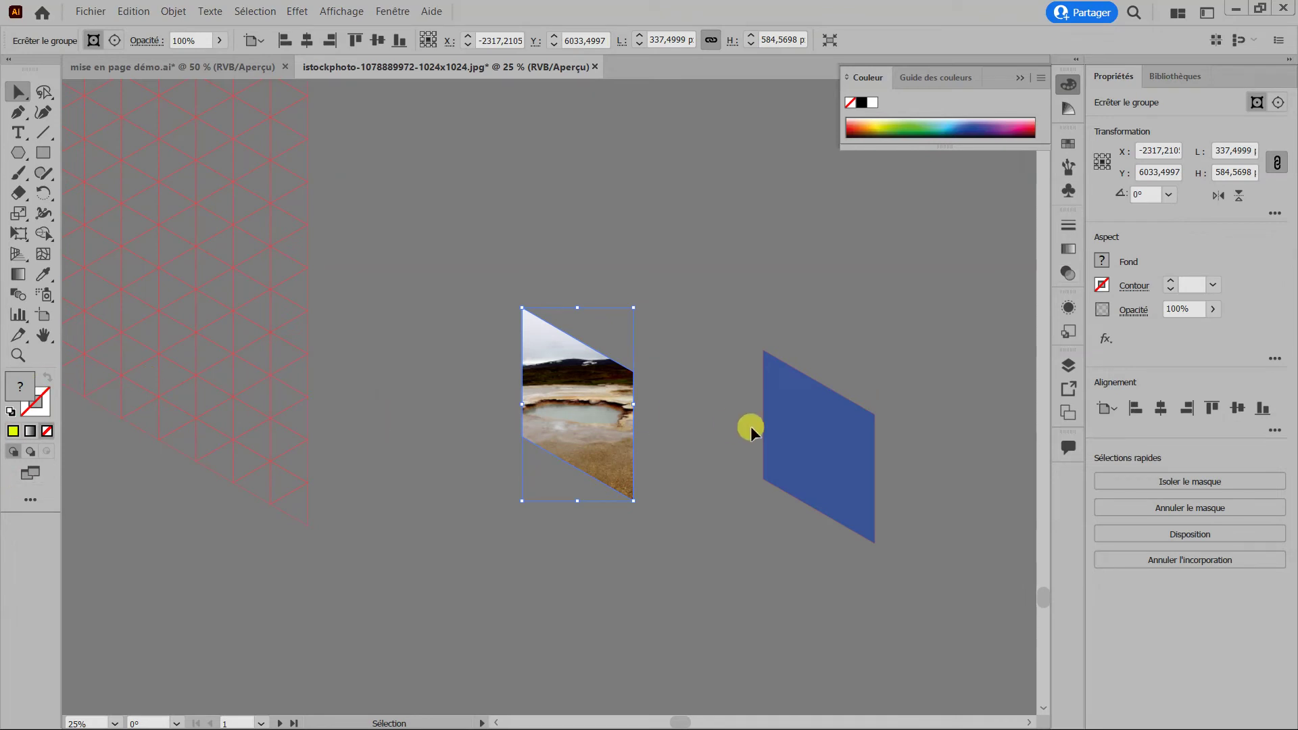
{"action": "left_click", "coordinate": [839, 428]}
{"action": "left_click", "coordinate": [37, 404]}
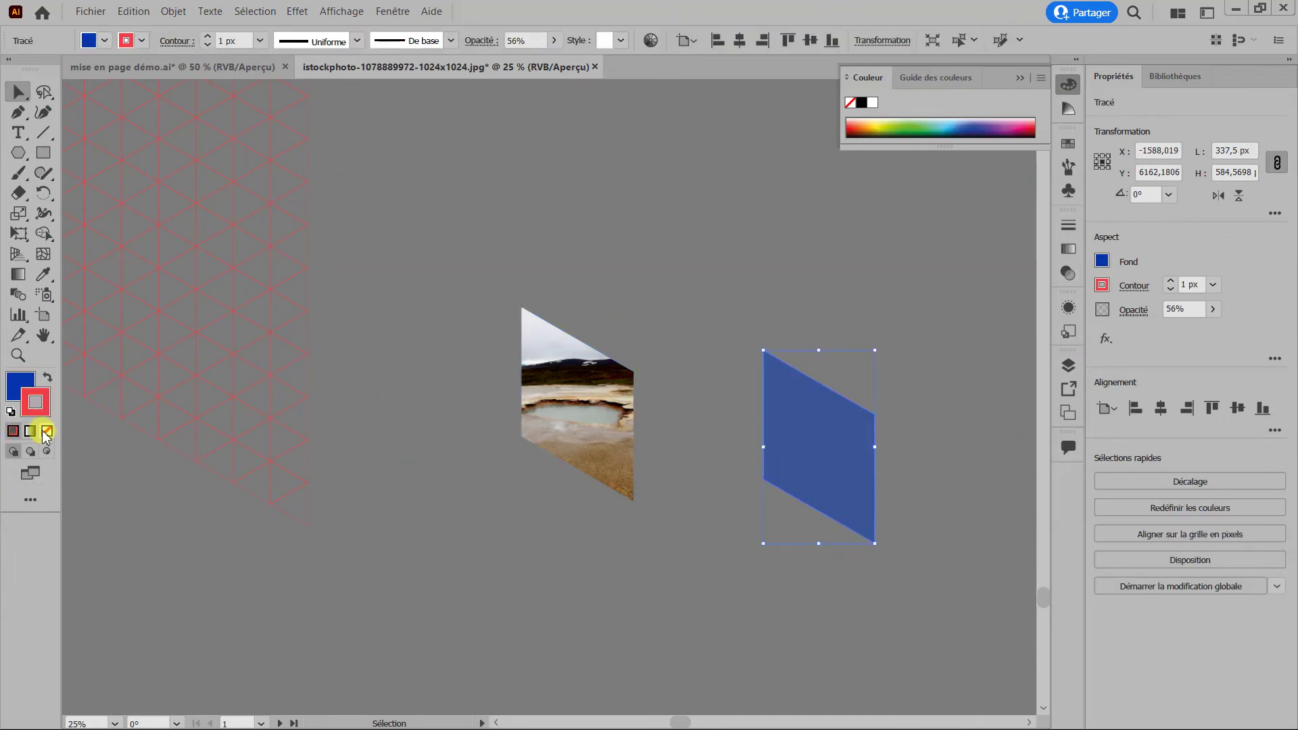
{"action": "left_click", "coordinate": [46, 432]}
{"action": "left_click", "coordinate": [834, 386]}
Lay the blue parallelogram back exactly over the masked photo and group the two objects.
{"action": "mouse_move", "coordinate": [808, 427]}
{"action": "left_mouse_down"}
{"action": "mouse_move", "coordinate": [640, 409]}
{"action": "mouse_move", "coordinate": [566, 380]}
{"action": "left_mouse_up"}
{"action": "left_click", "coordinate": [670, 545]}
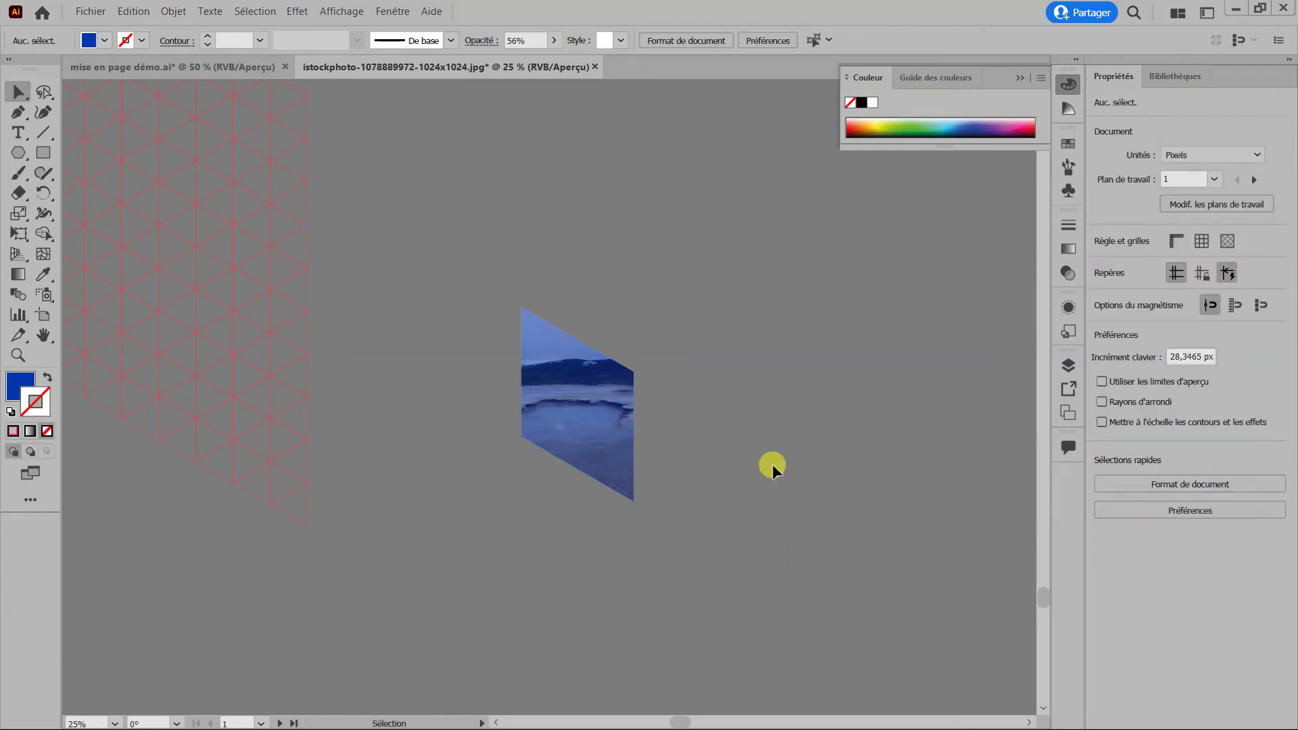
{"action": "left_click_drag", "start_coordinate": [723, 552], "coordinate": [646, 439]}
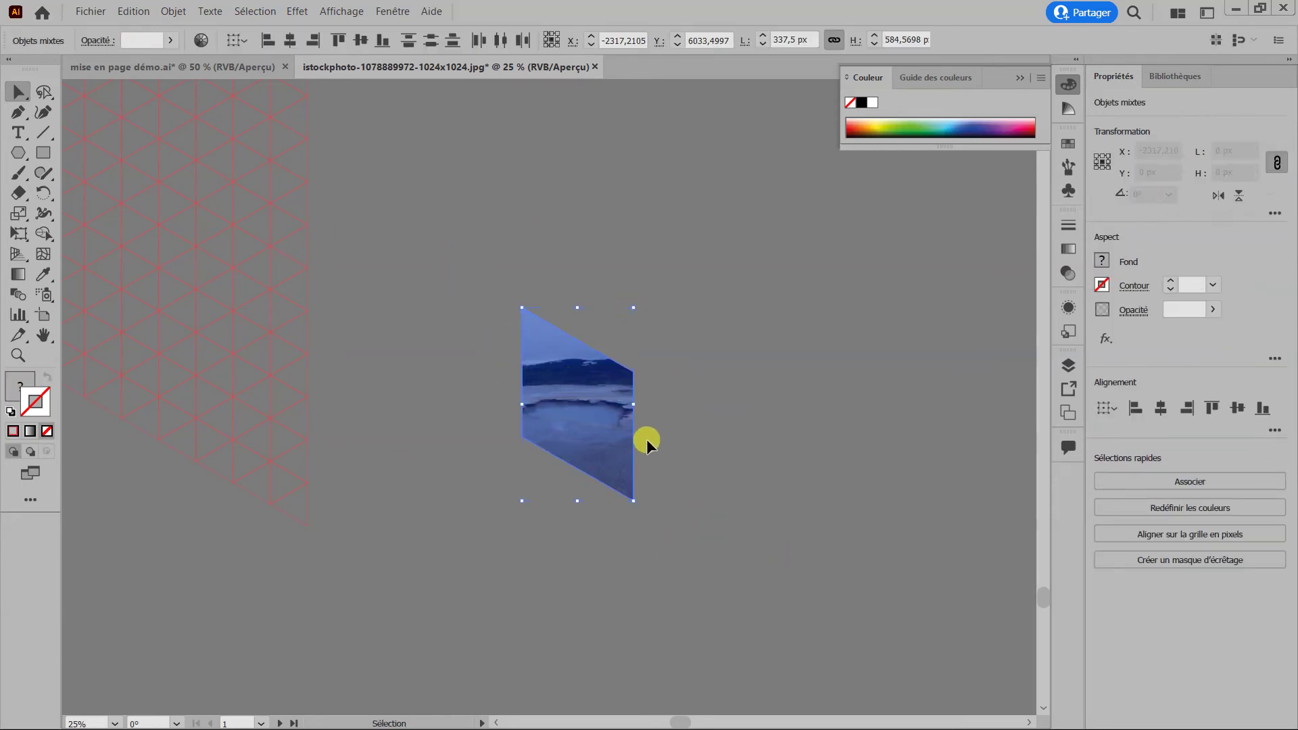
{"action": "right_click", "coordinate": [605, 423]}
{"action": "left_click", "coordinate": [647, 534]}
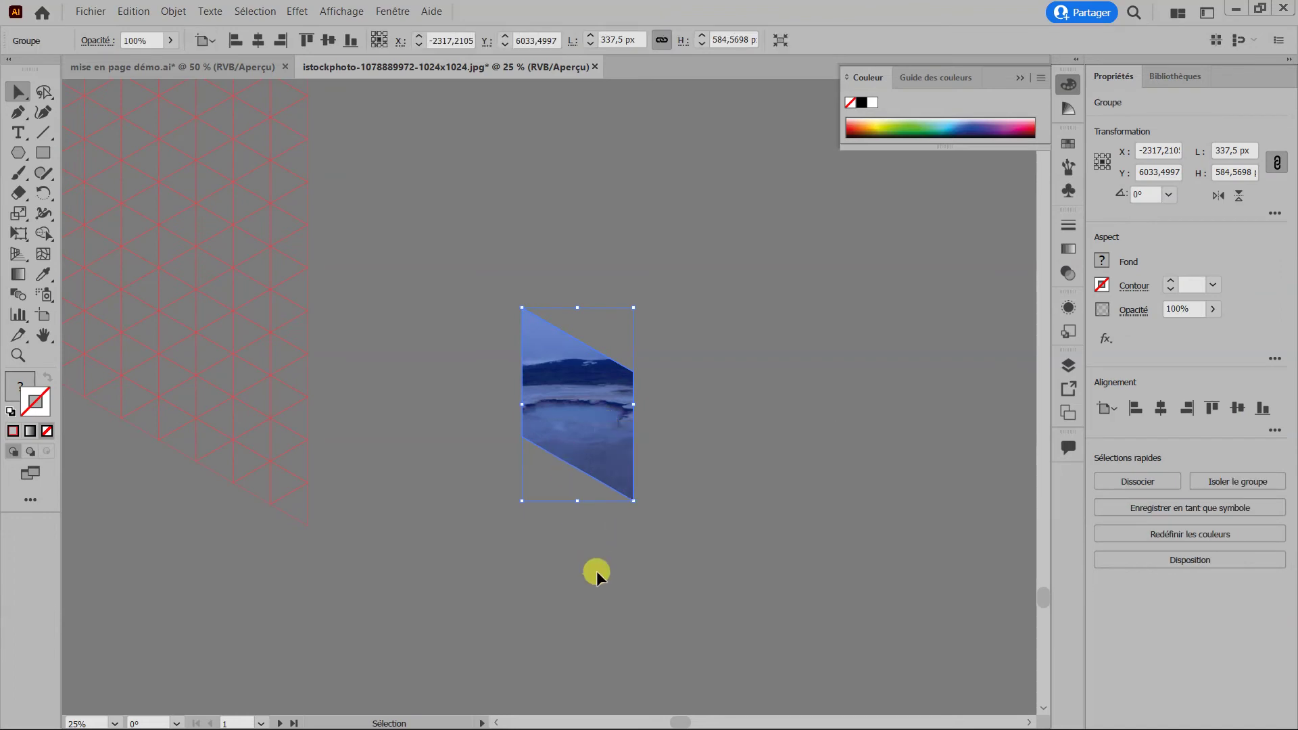
{"action": "left_click", "coordinate": [597, 571]}
Examine the ISLANDE cover composition, checking the overlapping yellow and blue shapes over the photo and the diagonal line hatching beside them.
{"action": "scroll", "coordinate": [623, 412], "scroll_direction": "down", "scroll_amount": 5}
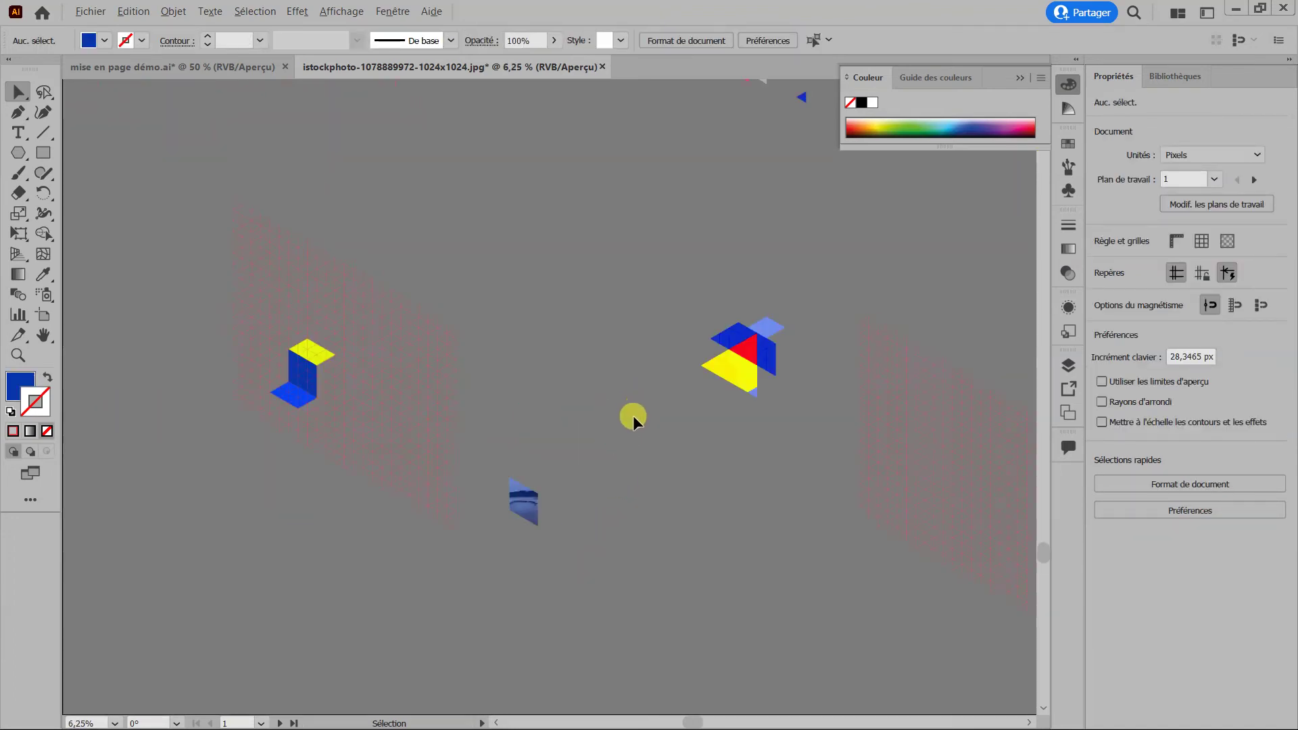
{"action": "scroll", "coordinate": [530, 293], "scroll_direction": "up", "scroll_amount": 4}
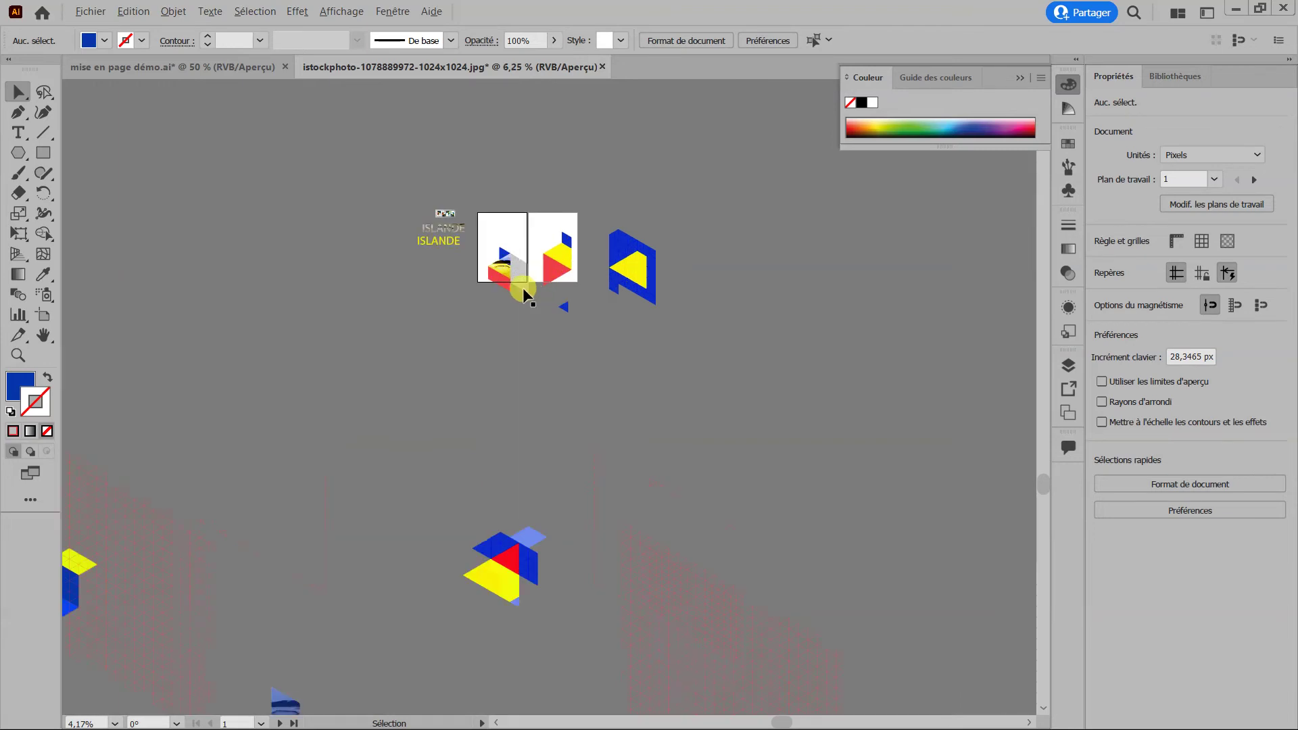
{"action": "scroll", "coordinate": [576, 257], "scroll_direction": "up", "scroll_amount": 4}
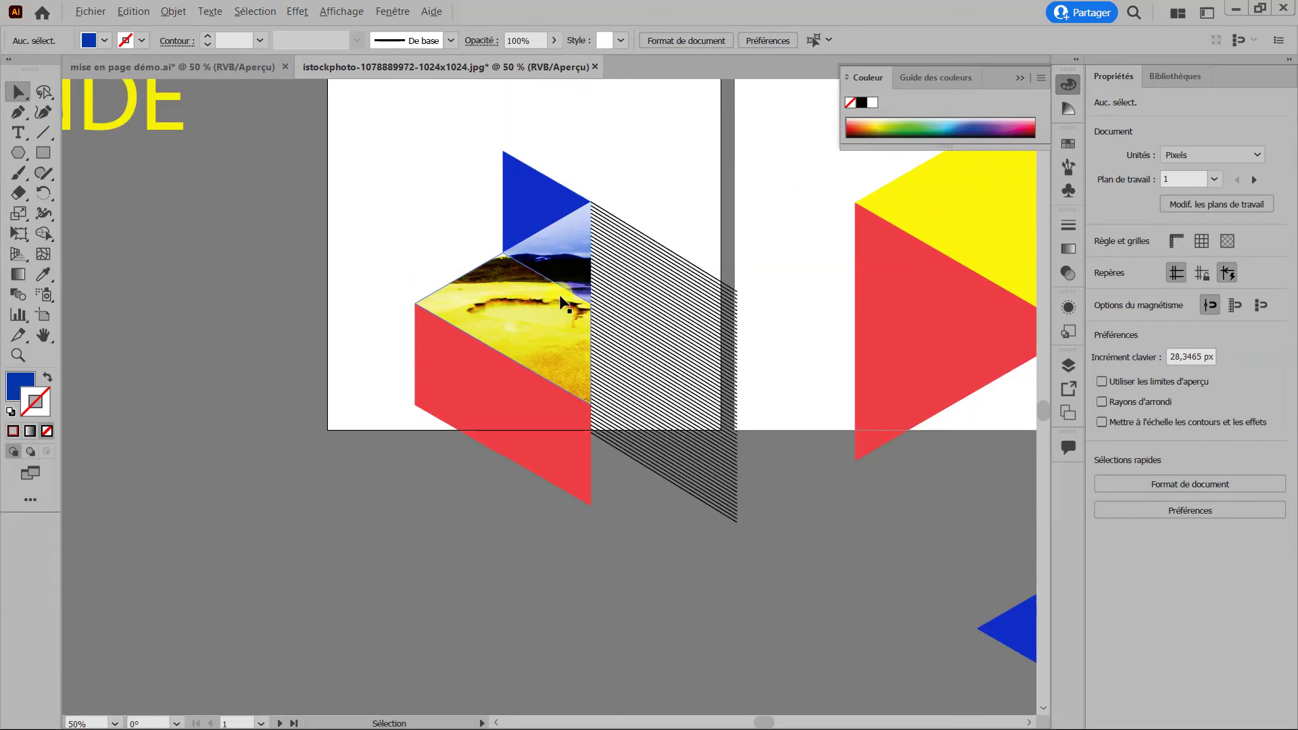
{"action": "scroll", "coordinate": [561, 302], "scroll_direction": "up", "scroll_amount": 2}
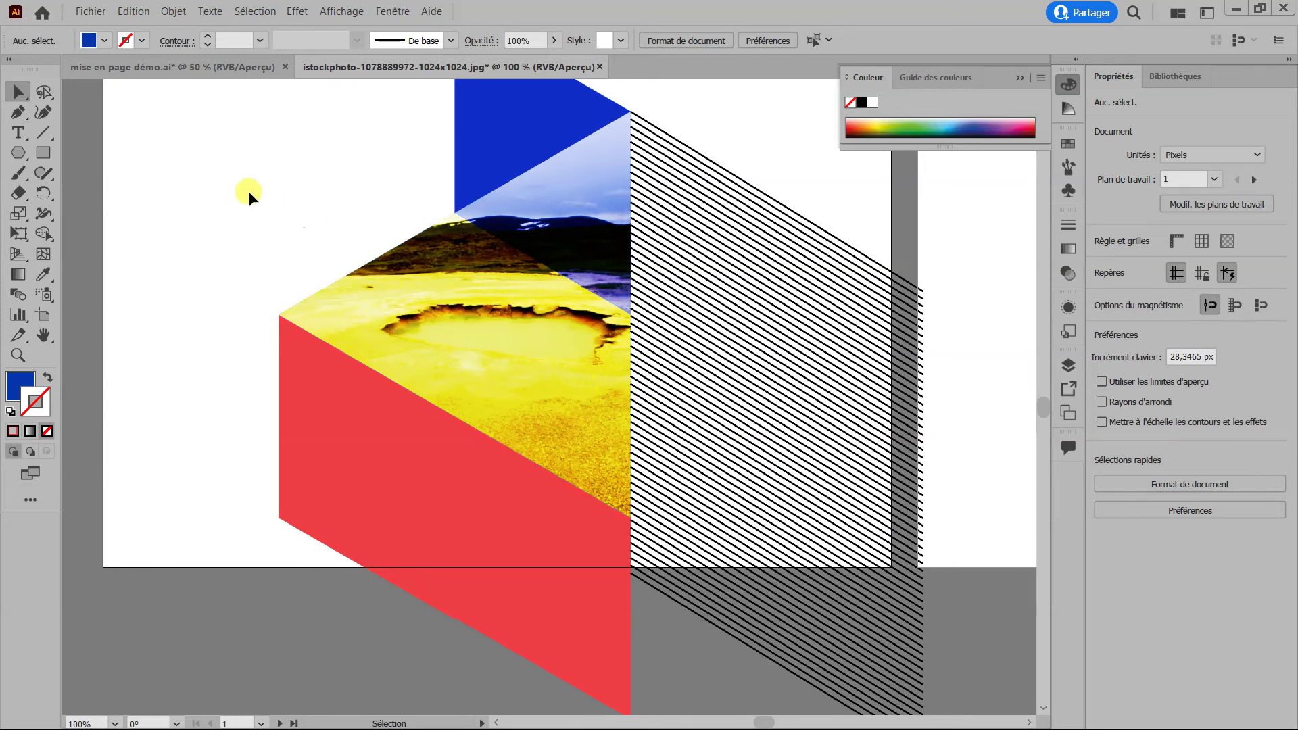
{"action": "left_click", "coordinate": [530, 217]}
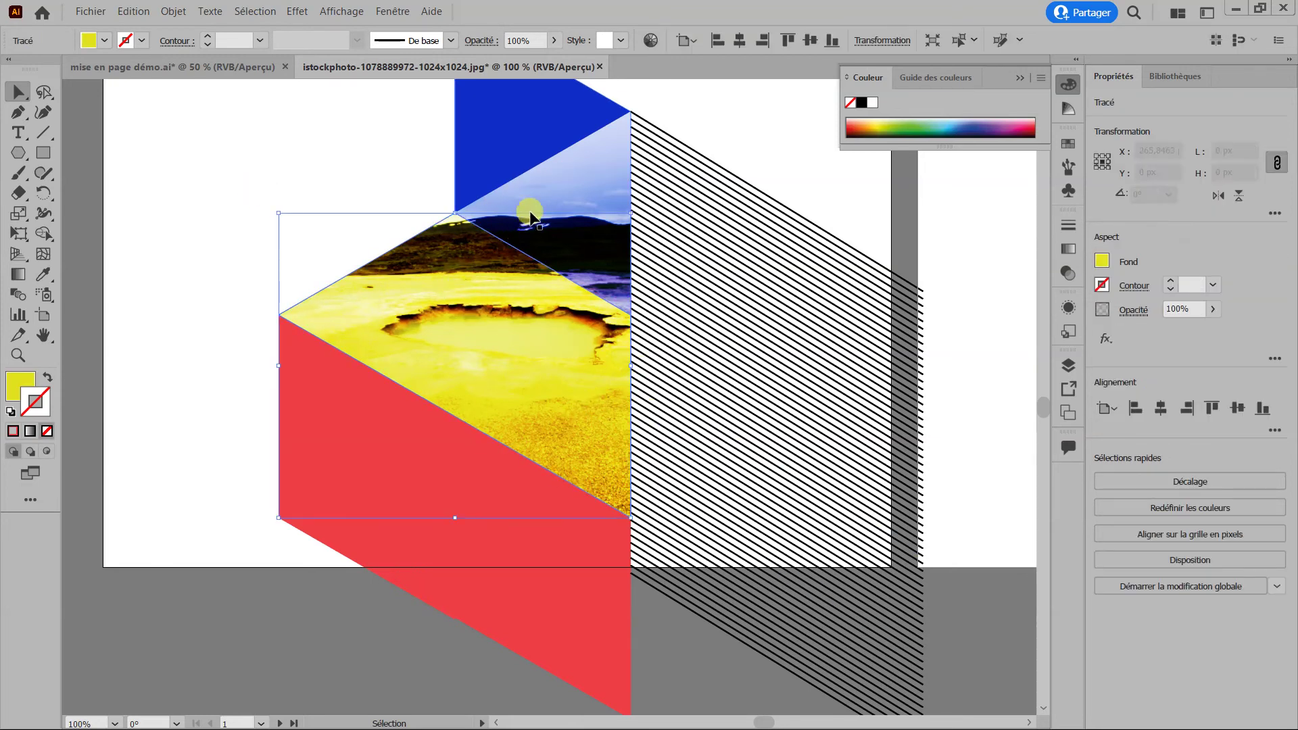
{"action": "left_click", "coordinate": [553, 181]}
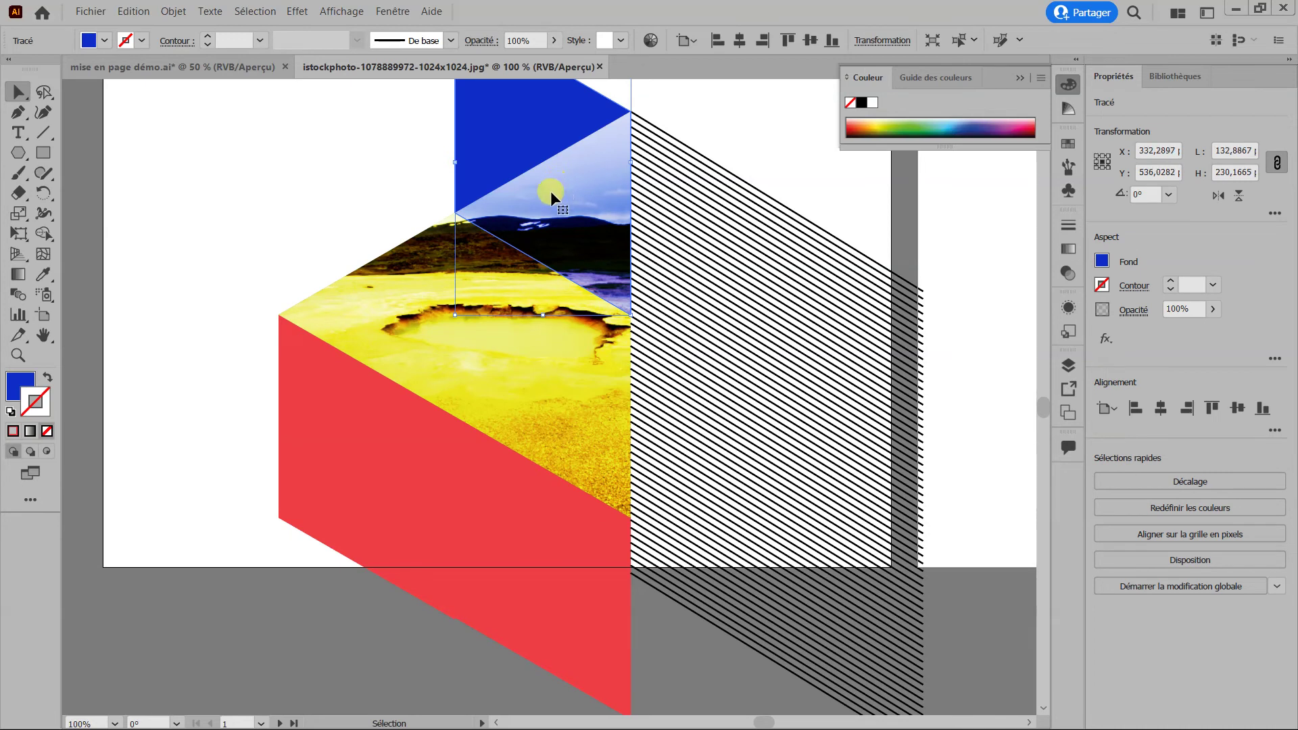
{"action": "left_click", "coordinate": [369, 292]}
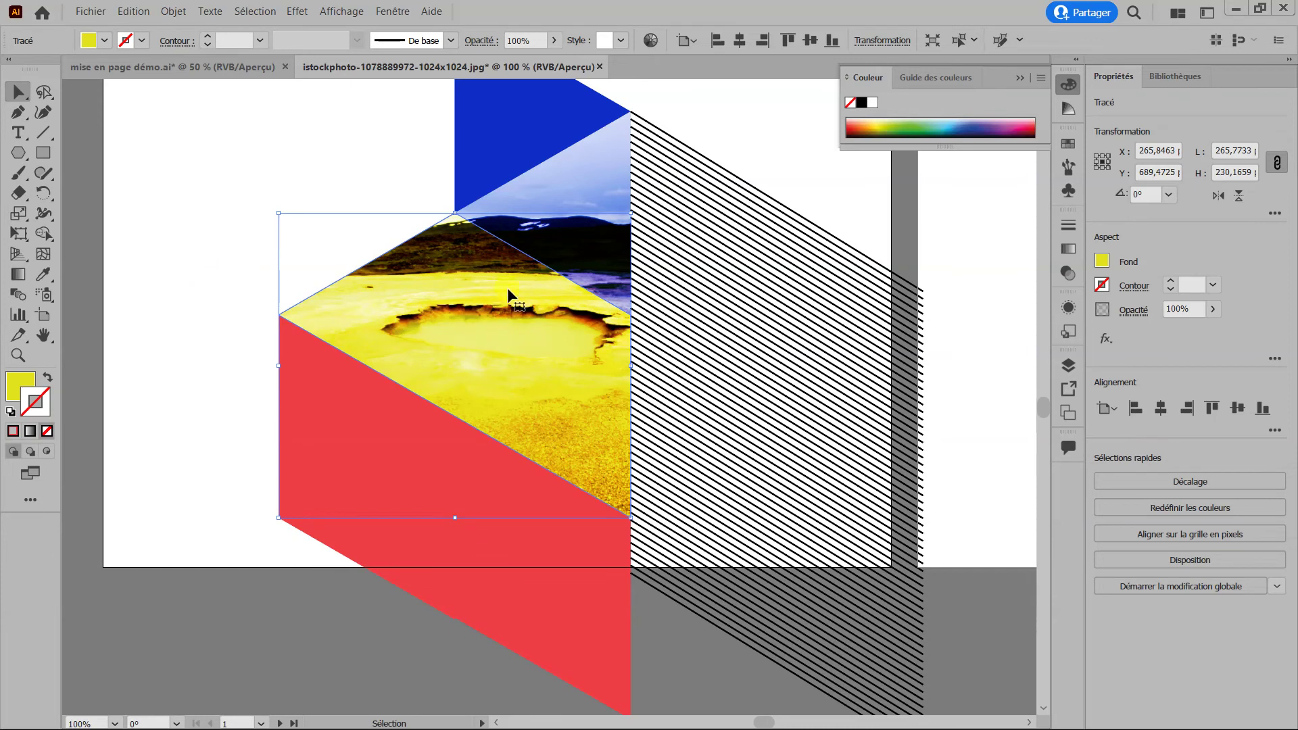
{"action": "left_click", "coordinate": [173, 281]}
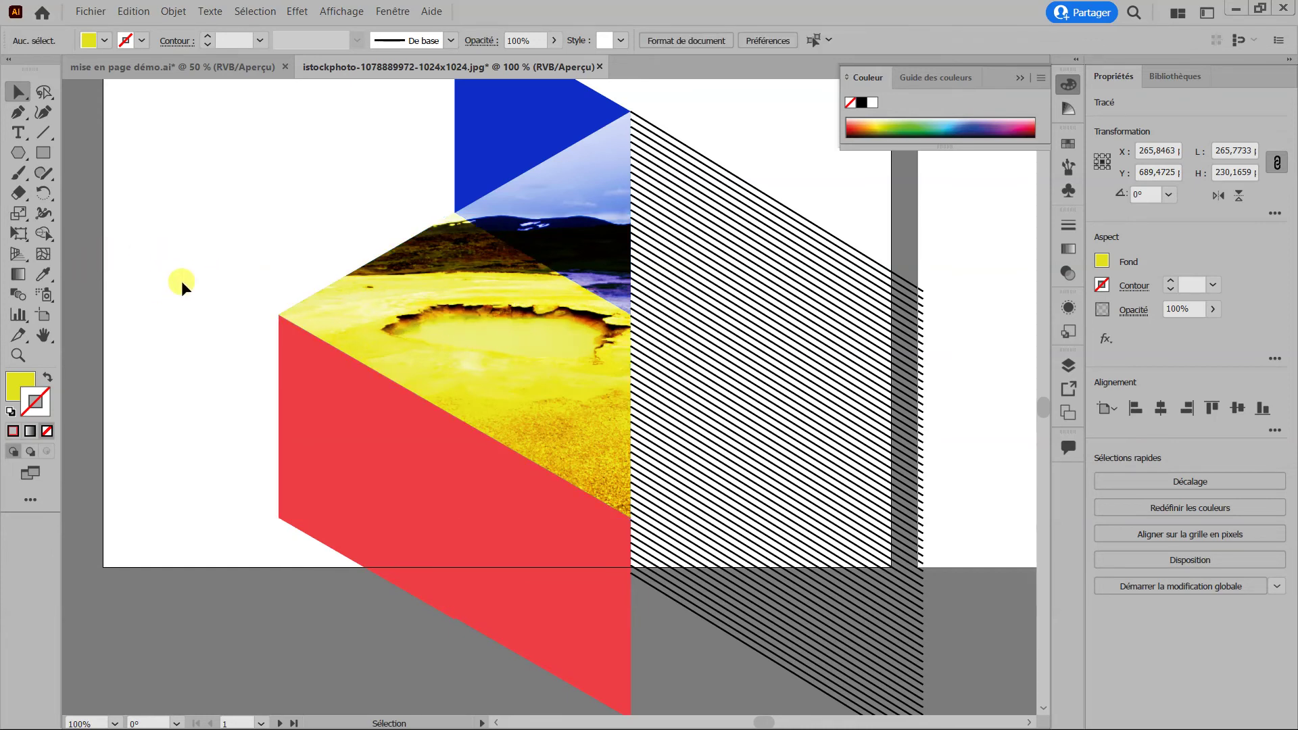
{"action": "scroll", "coordinate": [225, 278], "scroll_direction": "down", "scroll_amount": 1}
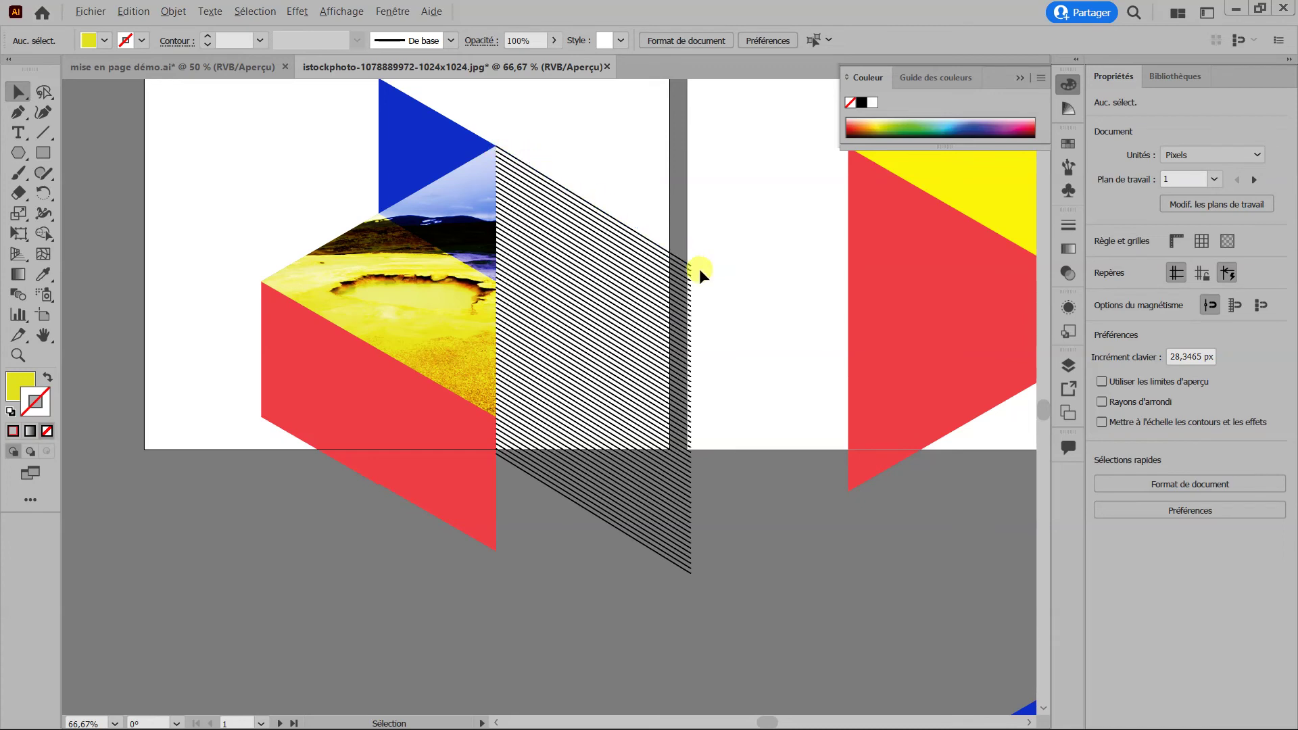
{"action": "scroll", "coordinate": [539, 271], "scroll_direction": "down", "scroll_amount": 4}
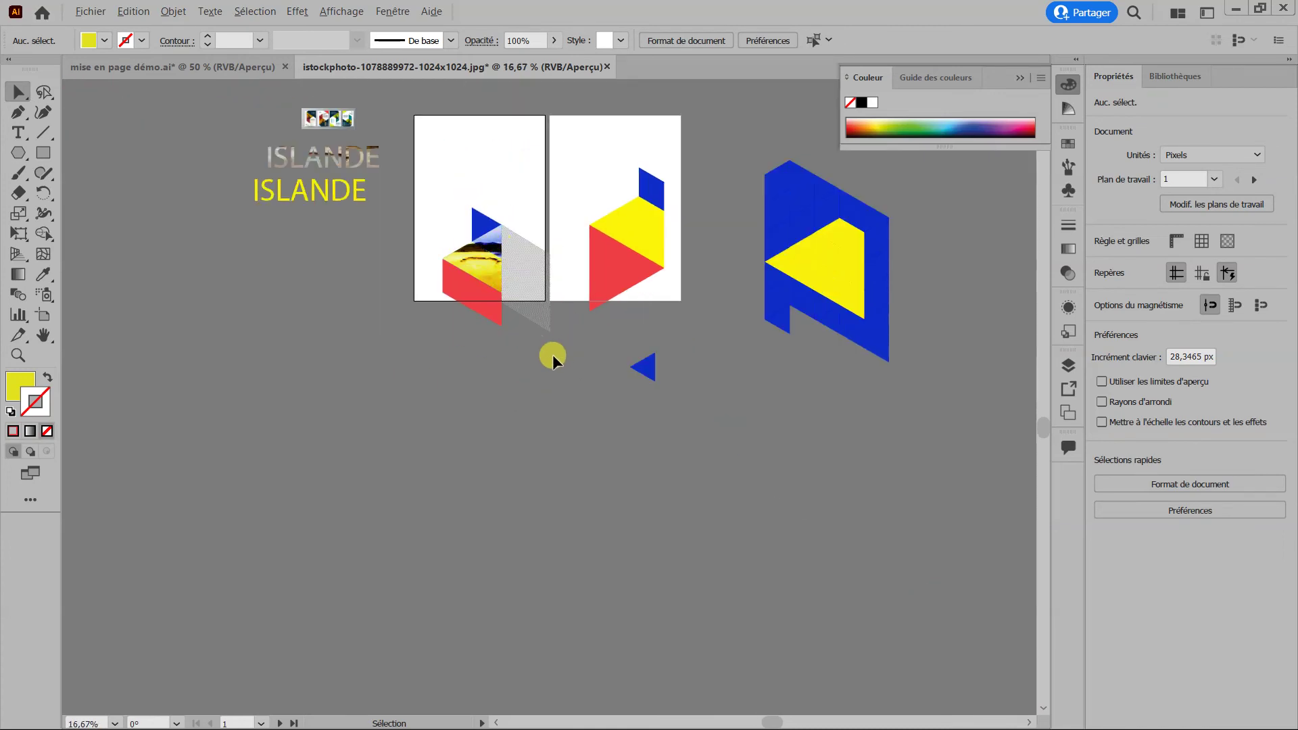
Draw a line about 358 px wide and 208 px high extending the photo parallelogram's upper edge, with the default white fill and 1 px black stroke.
{"action": "scroll", "coordinate": [551, 356], "scroll_direction": "down", "scroll_amount": 5}
{"action": "scroll", "coordinate": [450, 662], "scroll_direction": "up", "scroll_amount": 1}
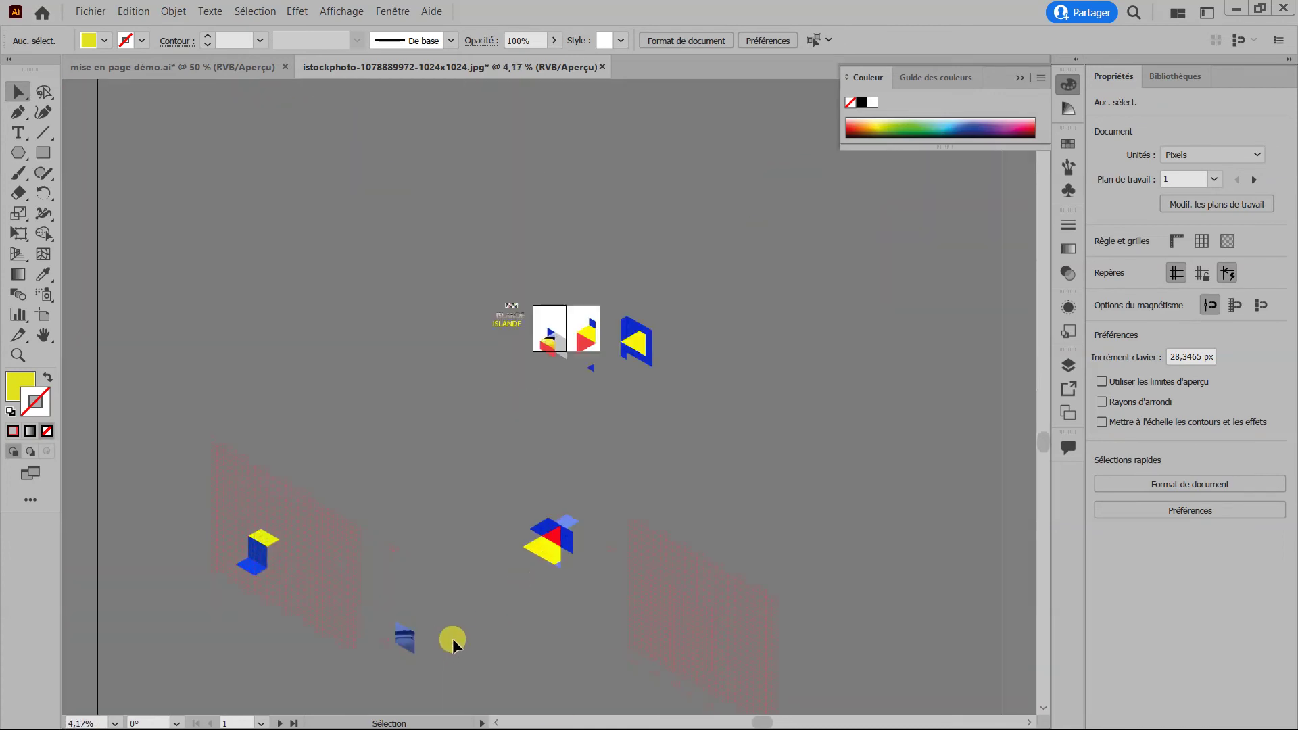
{"action": "scroll", "coordinate": [472, 570], "scroll_direction": "up", "scroll_amount": 4}
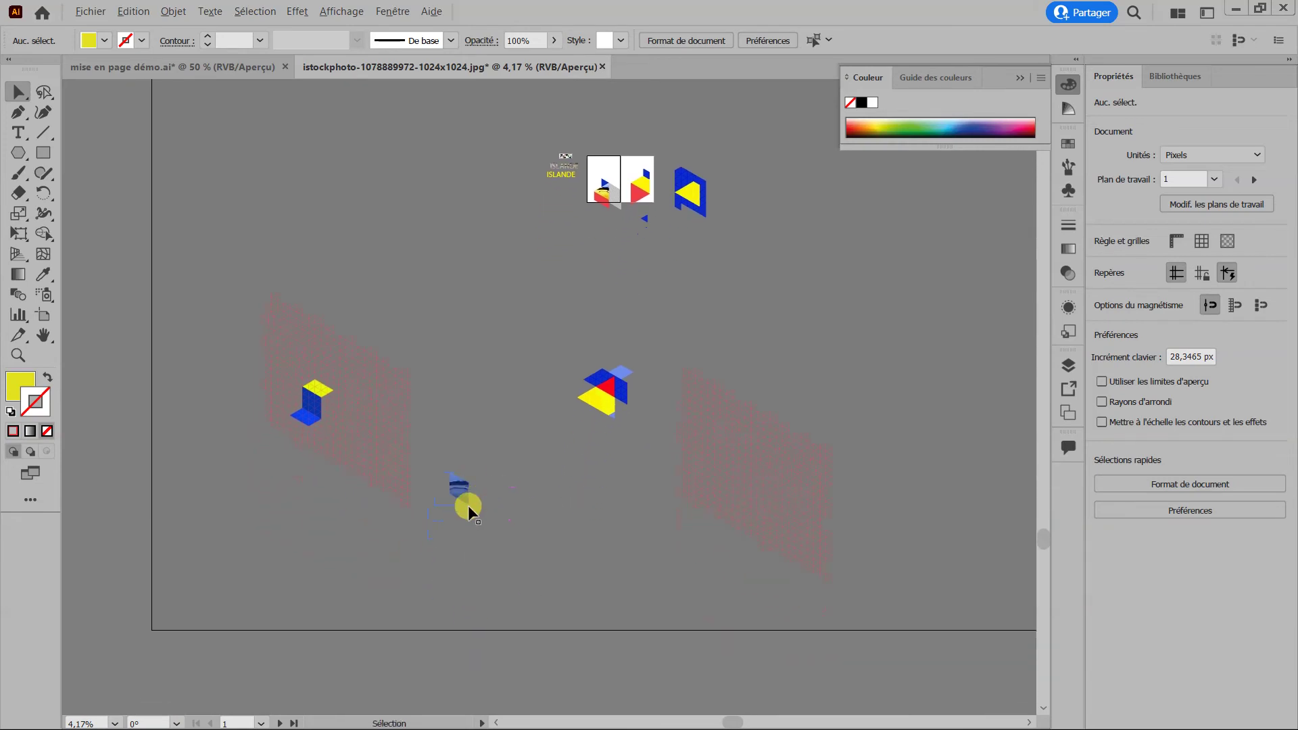
{"action": "left_click", "coordinate": [44, 132]}
{"action": "scroll", "coordinate": [471, 331], "scroll_direction": "up", "scroll_amount": 5}
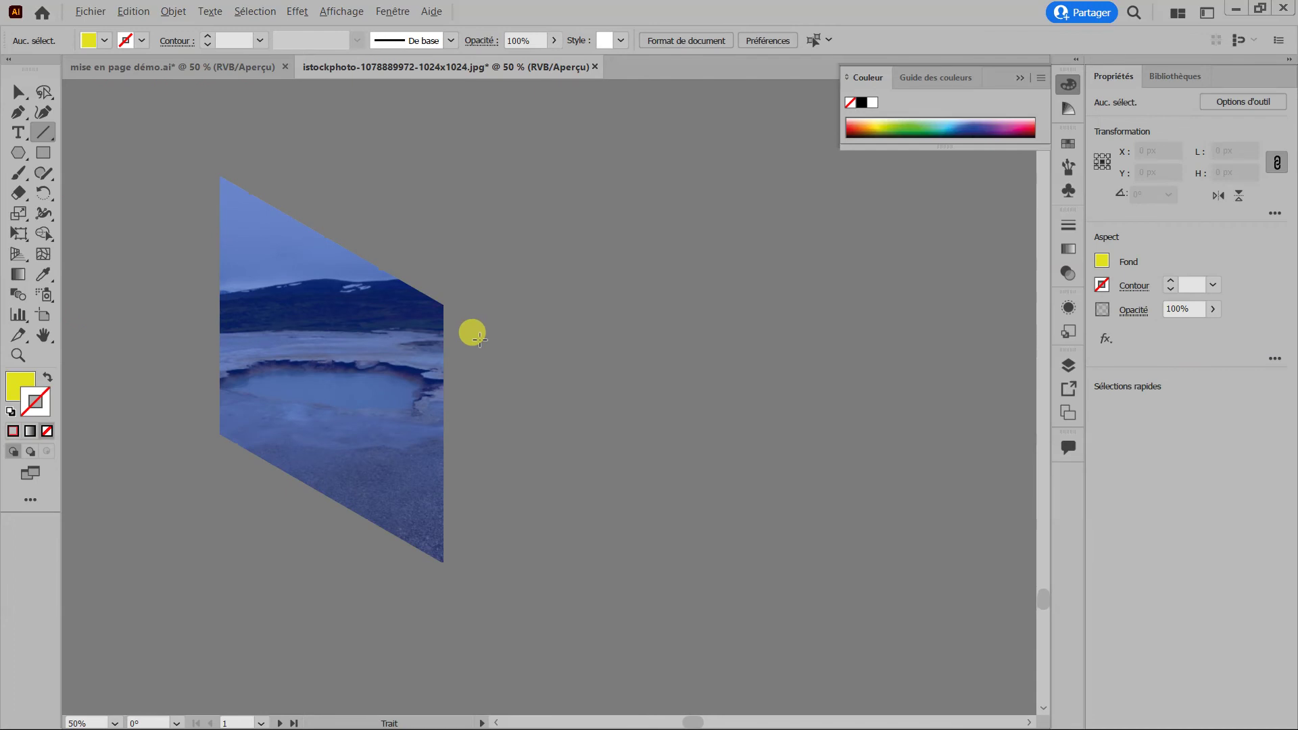
{"action": "mouse_move", "coordinate": [422, 289]}
{"action": "left_mouse_down"}
{"action": "mouse_move", "coordinate": [643, 437]}
{"action": "mouse_move", "coordinate": [777, 481]}
{"action": "mouse_move", "coordinate": [896, 565]}
{"action": "left_mouse_up"}
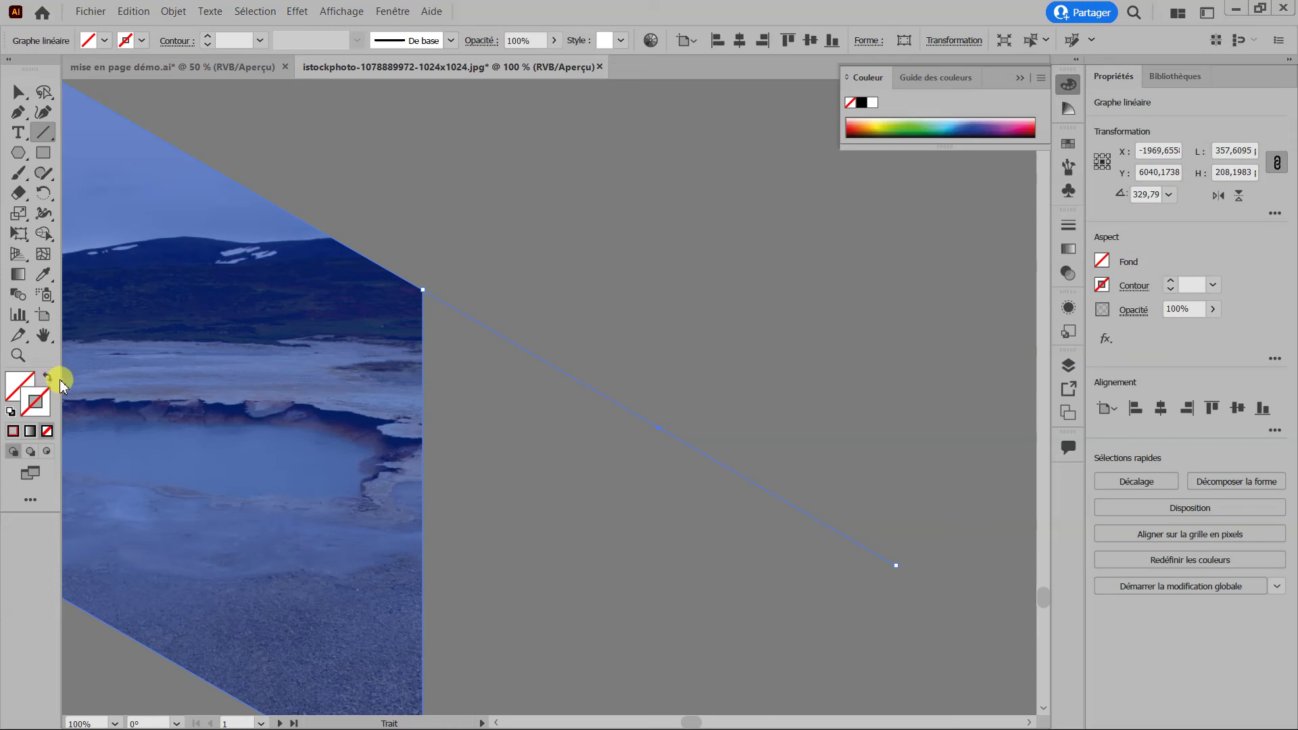
{"action": "left_click", "coordinate": [10, 411]}
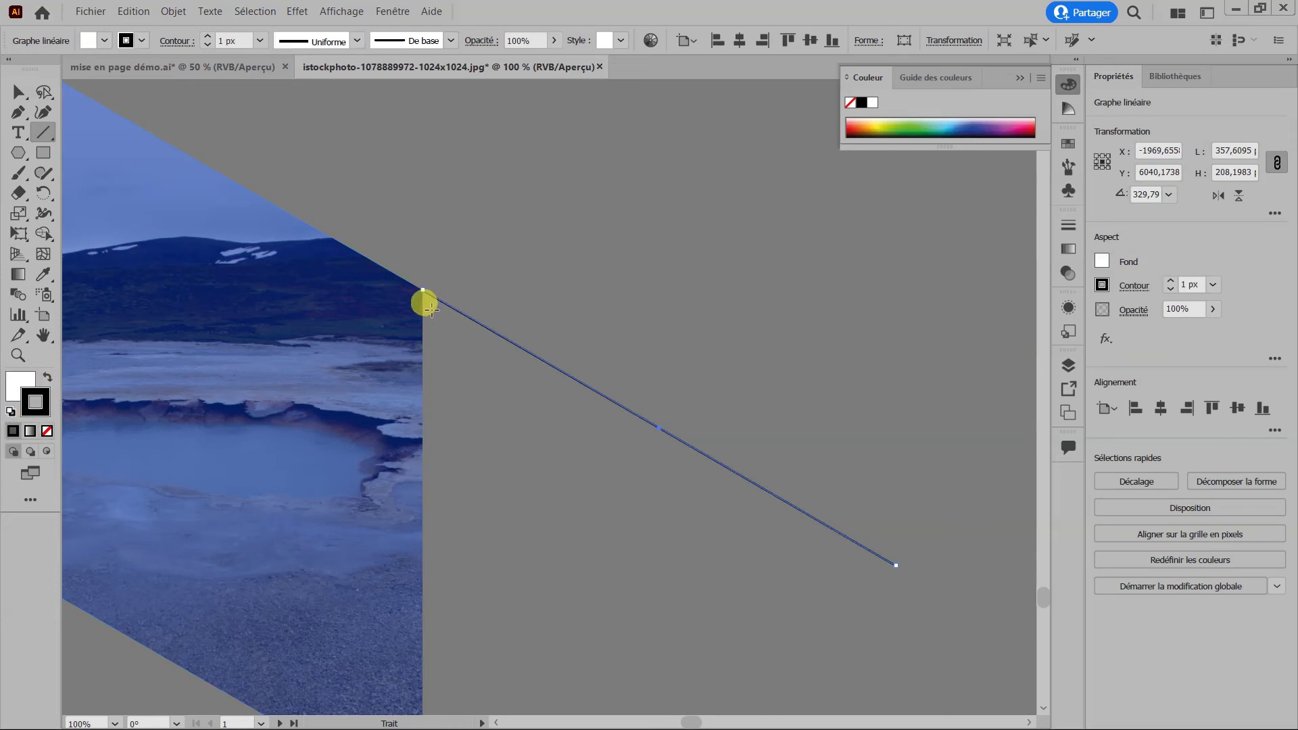
Duplicate the slanted line about 5.6 px straight below the original, keeping its start on the photo's vertical edge.
{"action": "scroll", "coordinate": [431, 309], "scroll_direction": "down", "scroll_amount": 2}
{"action": "scroll", "coordinate": [433, 293], "scroll_direction": "up", "scroll_amount": 1}
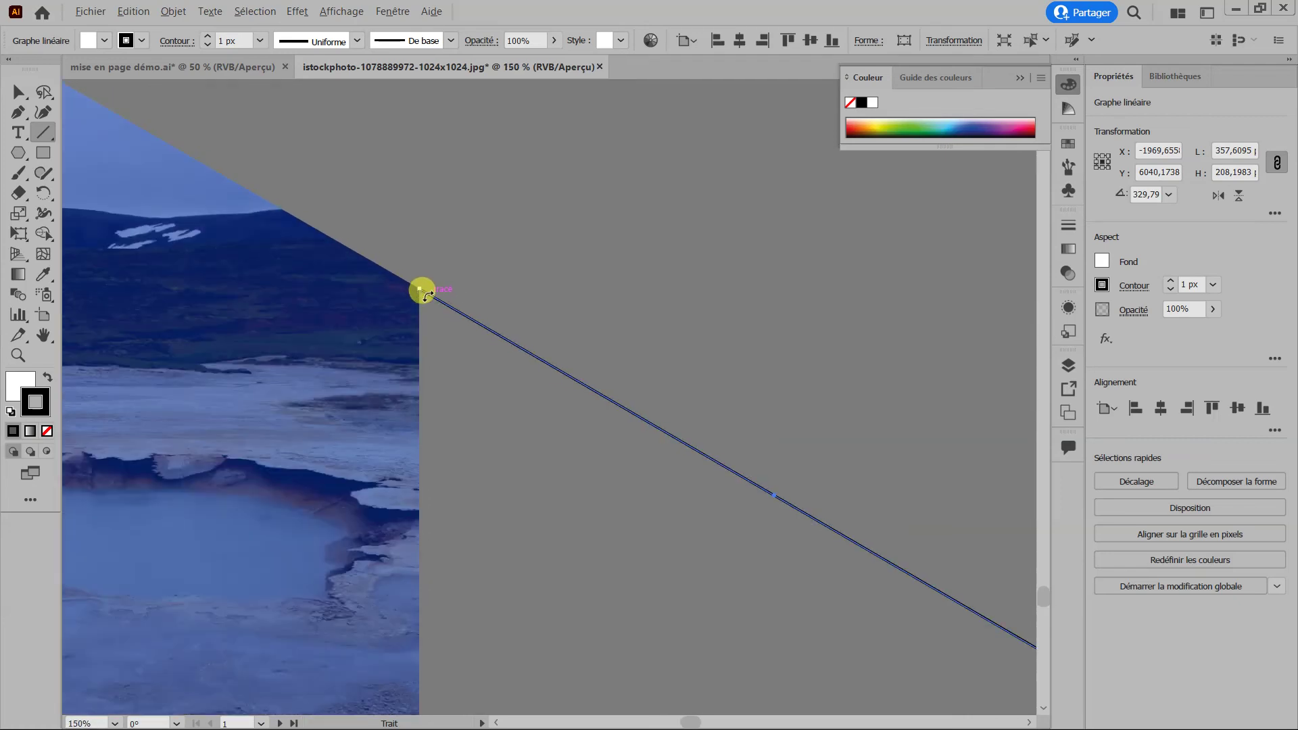
{"action": "left_click", "coordinate": [15, 92]}
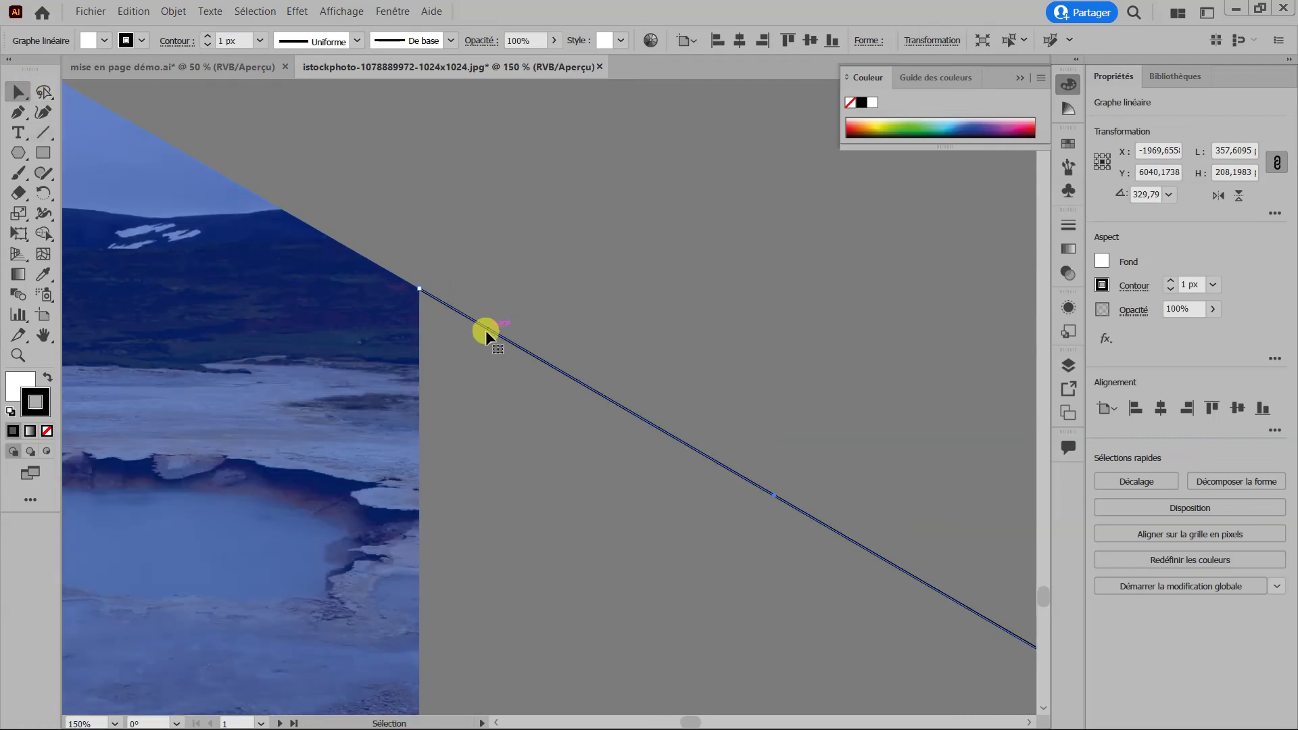
{"action": "left_click_drag", "start_coordinate": [444, 302], "coordinate": [449, 317]}
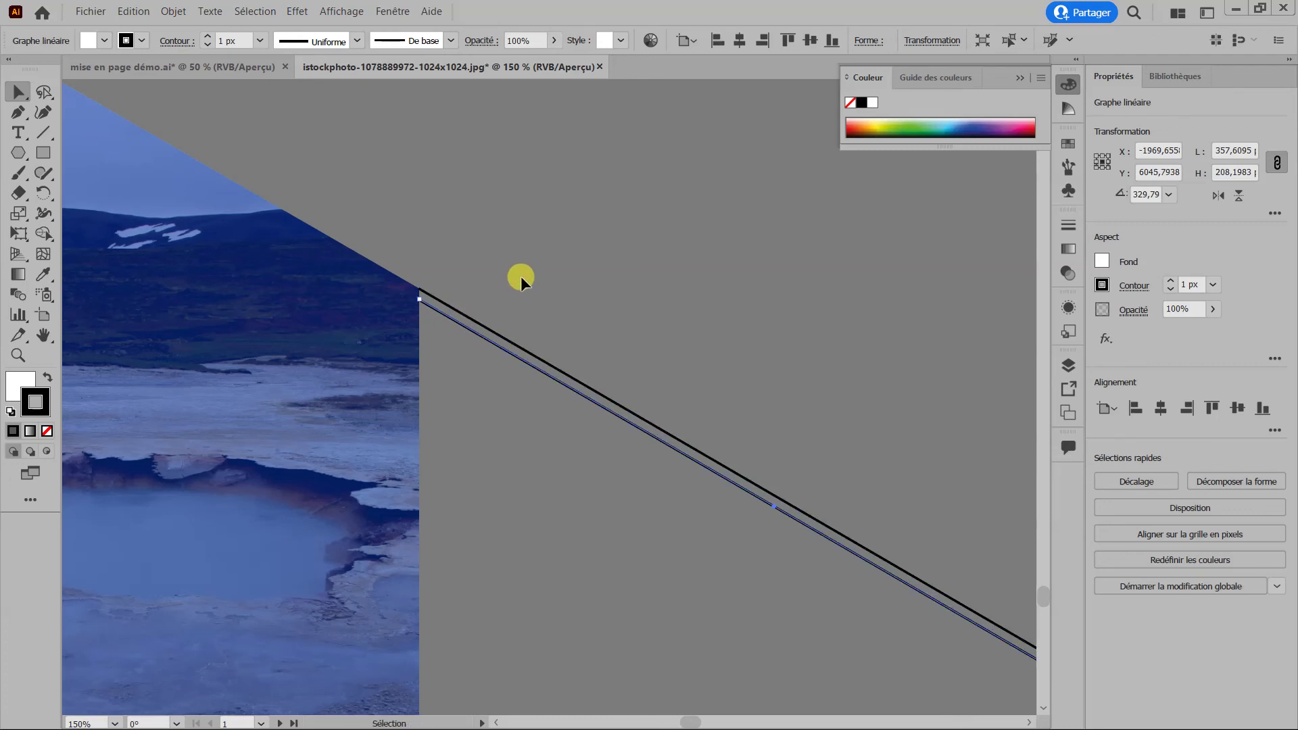
Repeat the line duplication down the photo's vertical edge to its lower corner, forming a hatched parallelogram, and deselect.
{"action": "key", "text": "ctrl+d"}
{"action": "key", "text": "ctrl+d"}
{"action": "key", "text": "ctrl+d"}
{"action": "key", "text": "ctrl+d"}
{"action": "key", "text": "ctrl+d"}
{"action": "key", "text": "ctrl+d"}
{"action": "key", "text": "ctrl+d"}
{"action": "key", "text": "ctrl+d"}
{"action": "key", "text": "ctrl+d"}
{"action": "key", "text": "ctrl+d"}
{"action": "key", "text": "ctrl+d"}
{"action": "key", "text": "ctrl+d"}
{"action": "key", "text": "ctrl+d"}
{"action": "key", "text": "ctrl+d"}
{"action": "key", "text": "ctrl+d"}
{"action": "key", "text": "ctrl+d"}
{"action": "key", "text": "ctrl+d"}
{"action": "key", "text": "ctrl+d"}
{"action": "key", "text": "ctrl+d"}
{"action": "key", "text": "ctrl+d"}
{"action": "key", "text": "ctrl+d"}
{"action": "key", "text": "ctrl+d"}
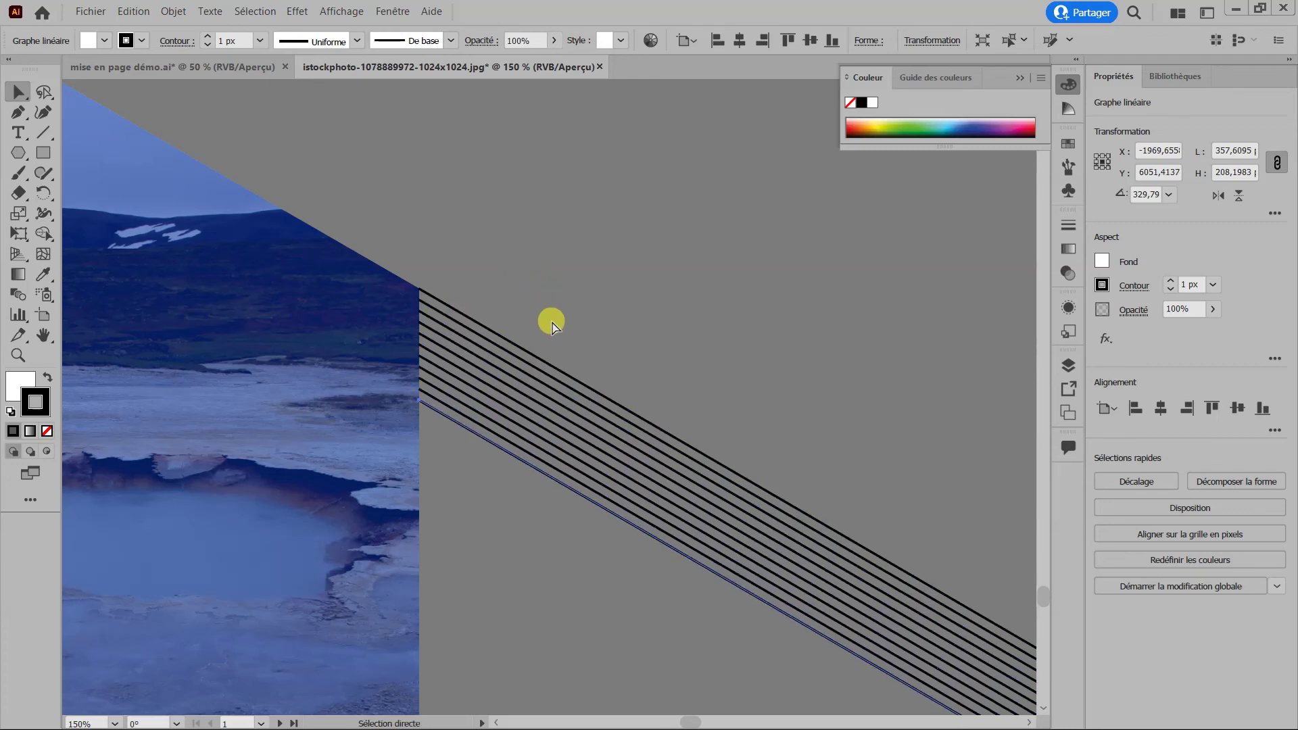
{"action": "key", "text": "ctrl+d"}
{"action": "key", "text": "ctrl+d"}
{"action": "key", "text": "ctrl+d"}
{"action": "key", "text": "ctrl+d"}
{"action": "key", "text": "ctrl+d"}
{"action": "key", "text": "ctrl+d"}
{"action": "key", "text": "ctrl+d"}
{"action": "key", "text": "ctrl+d"}
{"action": "key", "text": "ctrl+d"}
{"action": "key", "text": "ctrl+d"}
{"action": "key", "text": "ctrl+d"}
{"action": "key", "text": "ctrl+d"}
{"action": "key", "text": "ctrl+d"}
{"action": "key", "text": "ctrl+d"}
{"action": "key", "text": "ctrl+d"}
{"action": "key", "text": "ctrl+d"}
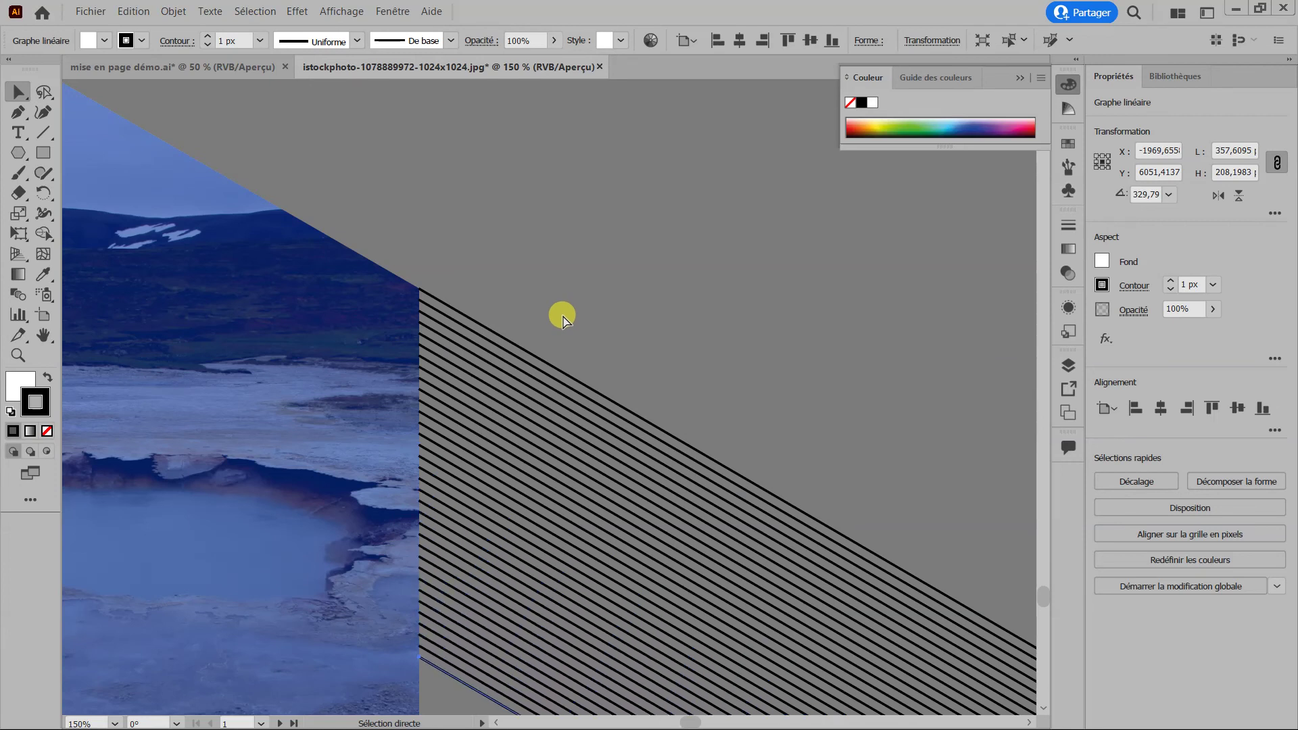
{"action": "key", "text": "ctrl+d"}
{"action": "key", "text": "ctrl+d"}
{"action": "key", "text": "ctrl+d"}
{"action": "key", "text": "ctrl+d"}
{"action": "key", "text": "ctrl+d"}
{"action": "key", "text": "ctrl+d"}
{"action": "key", "text": "ctrl+d"}
{"action": "key", "text": "ctrl+d"}
{"action": "key", "text": "ctrl+d"}
{"action": "key", "text": "ctrl+d"}
{"action": "key", "text": "ctrl+d"}
{"action": "key", "text": "ctrl+d"}
{"action": "key", "text": "ctrl+d"}
{"action": "key", "text": "ctrl+d"}
{"action": "key", "text": "ctrl+d"}
{"action": "key", "text": "ctrl+d"}
{"action": "key", "text": "ctrl+d"}
{"action": "key", "text": "ctrl+d"}
{"action": "key", "text": "ctrl+d"}
{"action": "key", "text": "ctrl+d"}
{"action": "scroll", "coordinate": [547, 303], "scroll_direction": "down", "scroll_amount": 5}
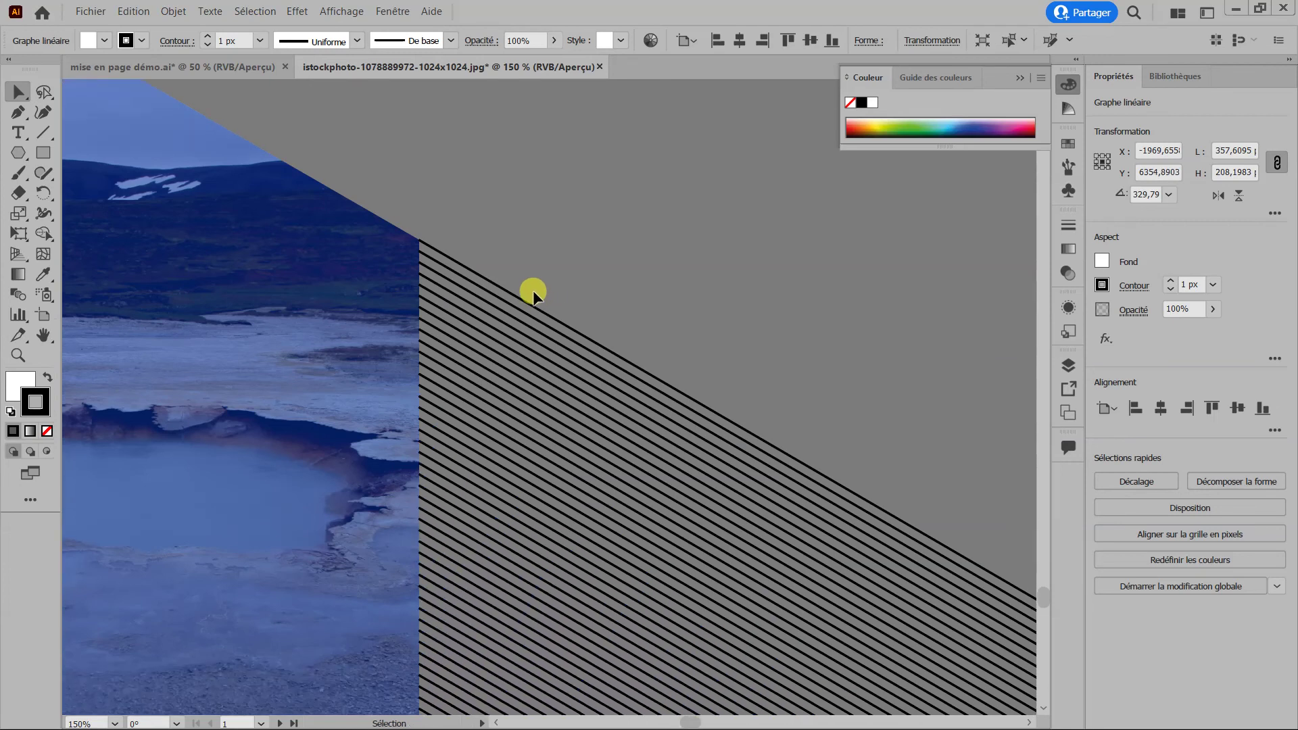
{"action": "scroll", "coordinate": [590, 400], "scroll_direction": "down", "scroll_amount": 1}
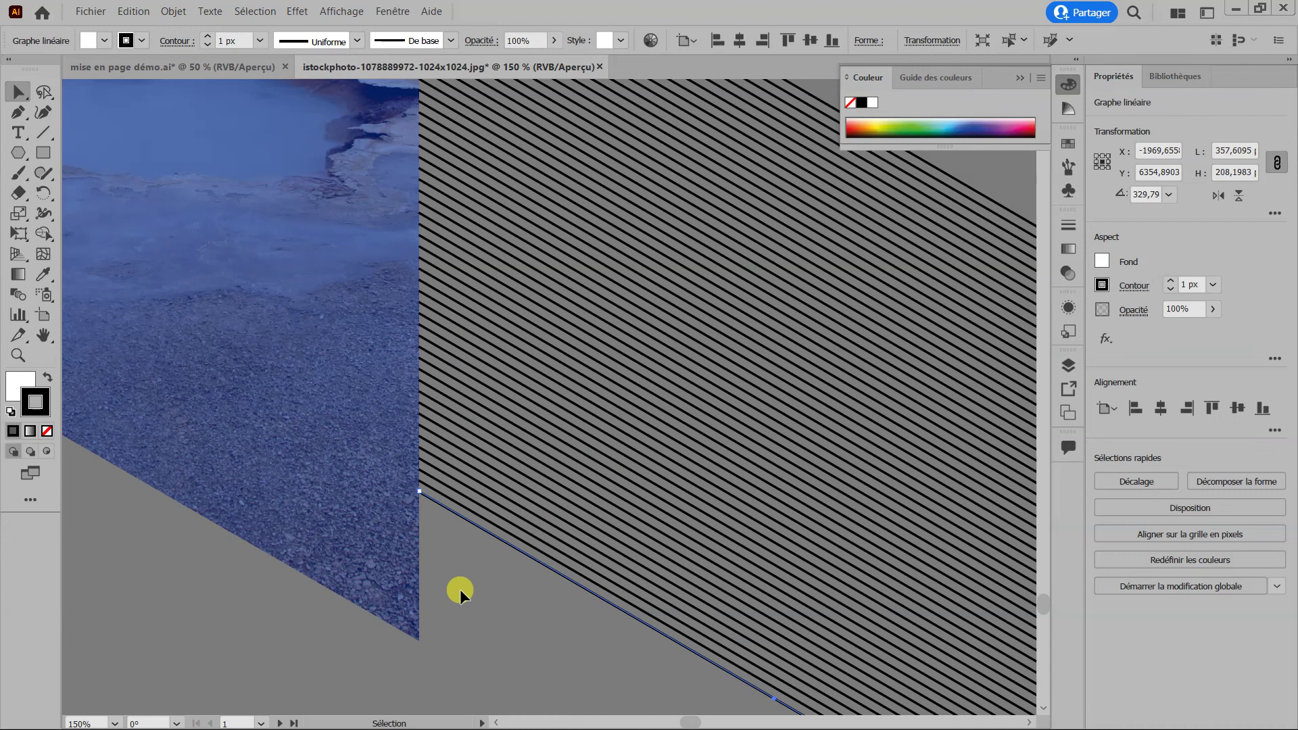
{"action": "key", "text": "ctrl+d"}
{"action": "key", "text": "ctrl+d"}
{"action": "key", "text": "ctrl+d"}
{"action": "key", "text": "ctrl+d"}
{"action": "key", "text": "ctrl+d"}
{"action": "key", "text": "ctrl+d"}
{"action": "key", "text": "ctrl+d"}
{"action": "key", "text": "ctrl+d"}
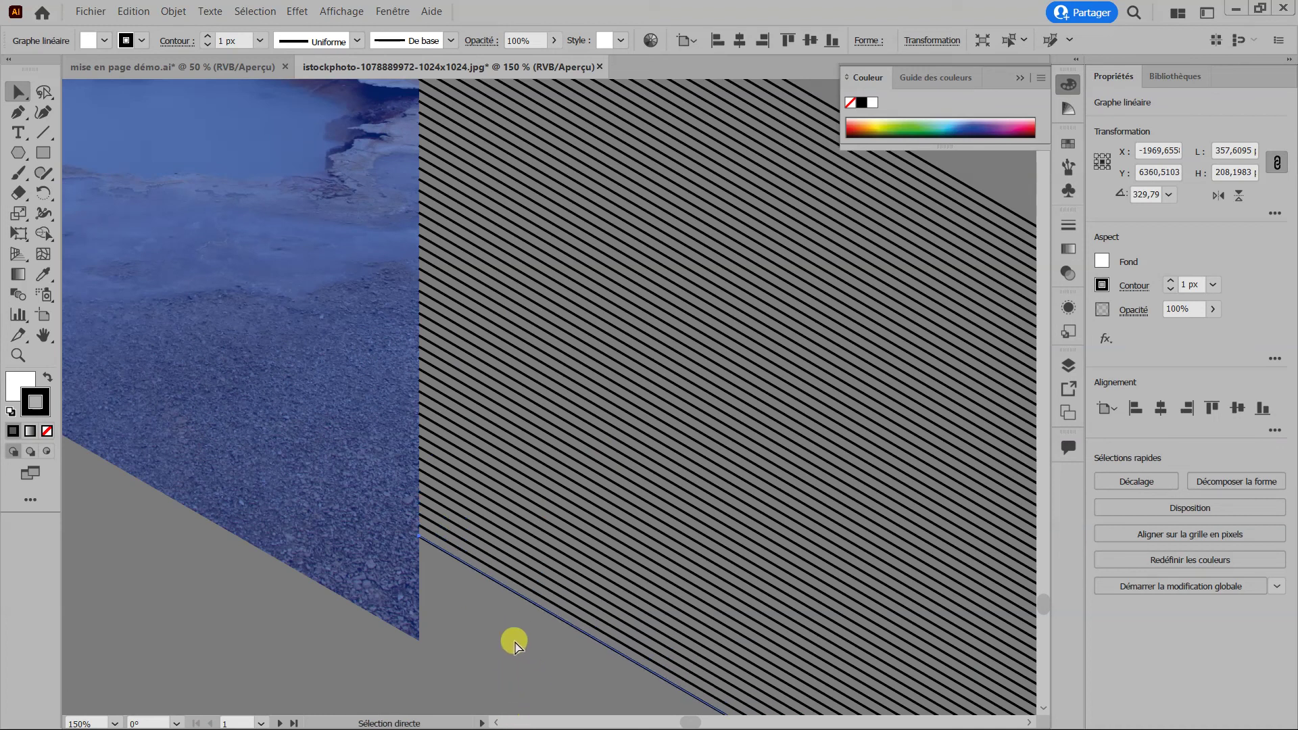
{"action": "key", "text": "ctrl+d"}
{"action": "key", "text": "ctrl+d"}
{"action": "key", "text": "ctrl+d"}
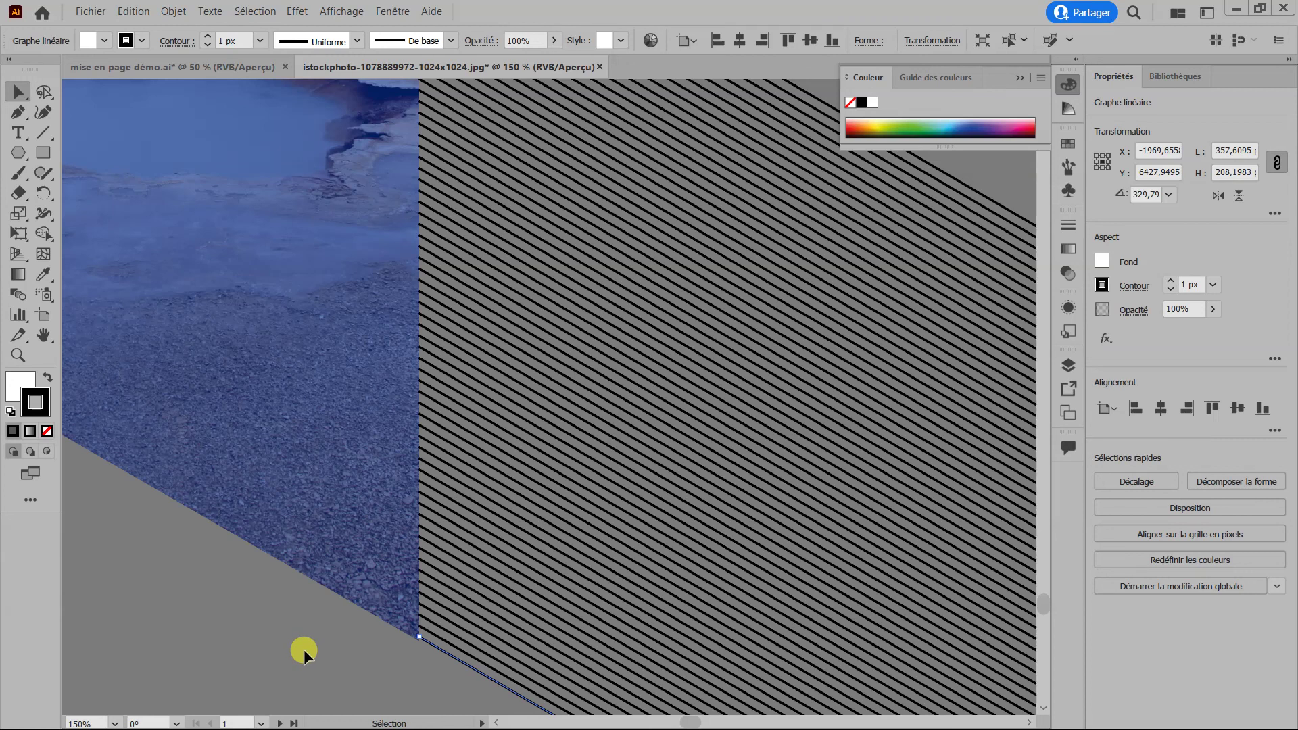
{"action": "scroll", "coordinate": [303, 649], "scroll_direction": "down", "scroll_amount": 3}
{"action": "left_click", "coordinate": [500, 247]}
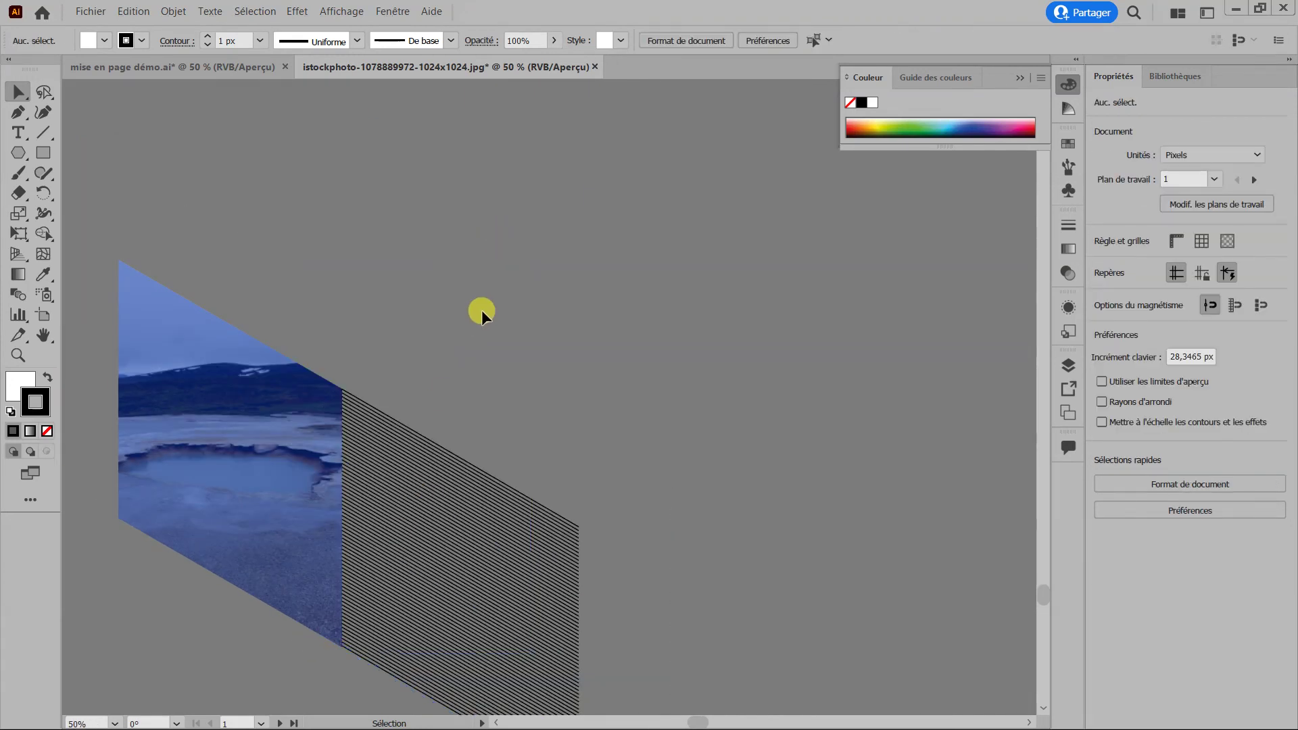
Review the hatched parallelogram beside the photo, the coloured shapes on the isometric grid, and the ISLANDE cover layouts.
{"action": "scroll", "coordinate": [477, 305], "scroll_direction": "down", "scroll_amount": 2}
{"action": "scroll", "coordinate": [577, 380], "scroll_direction": "down", "scroll_amount": 2}
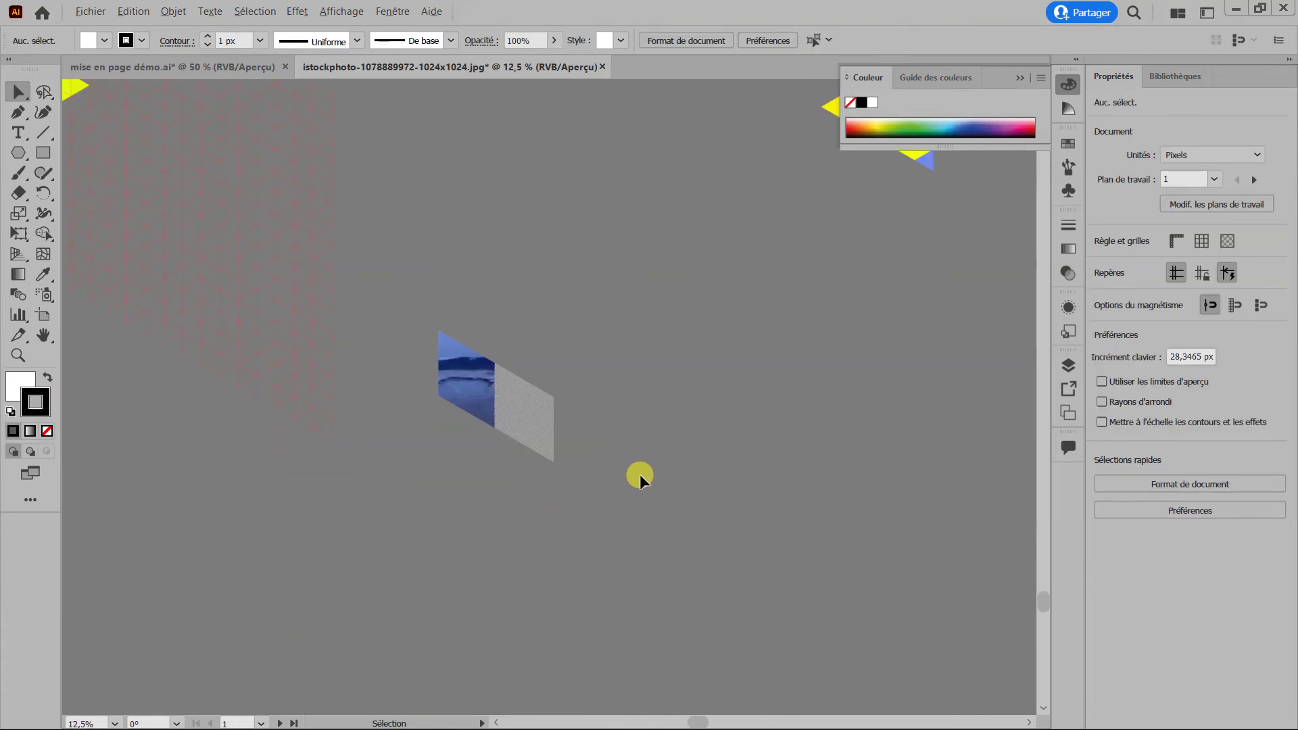
{"action": "scroll", "coordinate": [640, 477], "scroll_direction": "up", "scroll_amount": 2}
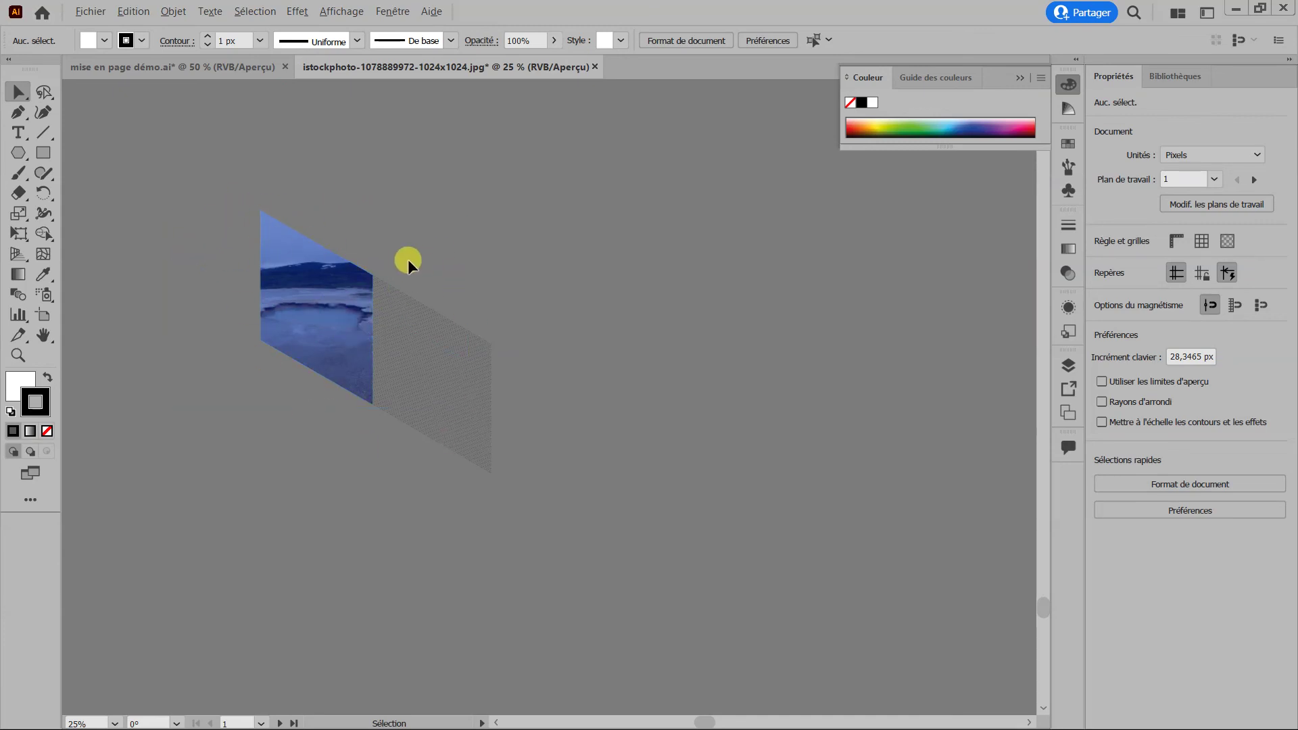
{"action": "scroll", "coordinate": [554, 399], "scroll_direction": "up", "scroll_amount": 2}
{"action": "scroll", "coordinate": [569, 441], "scroll_direction": "down", "scroll_amount": 4}
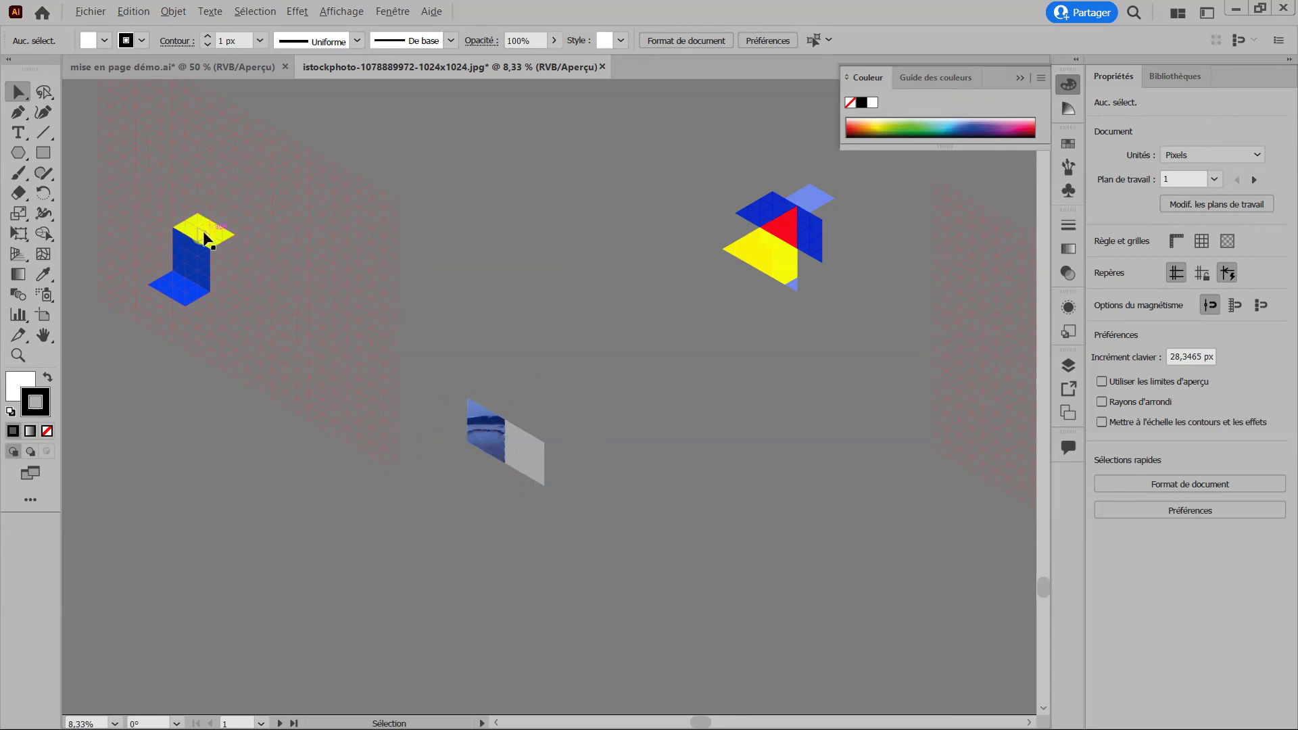
{"action": "scroll", "coordinate": [209, 233], "scroll_direction": "up", "scroll_amount": 3}
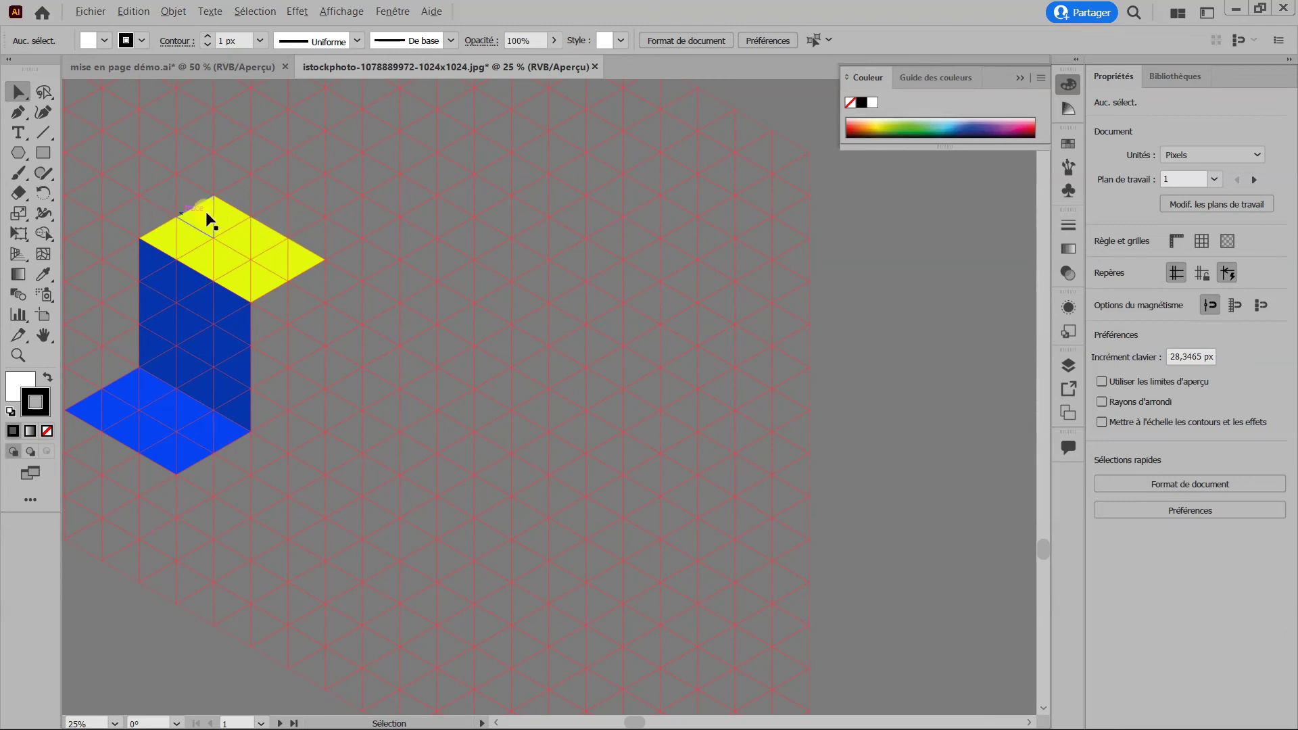
{"action": "scroll", "coordinate": [338, 345], "scroll_direction": "down", "scroll_amount": 2}
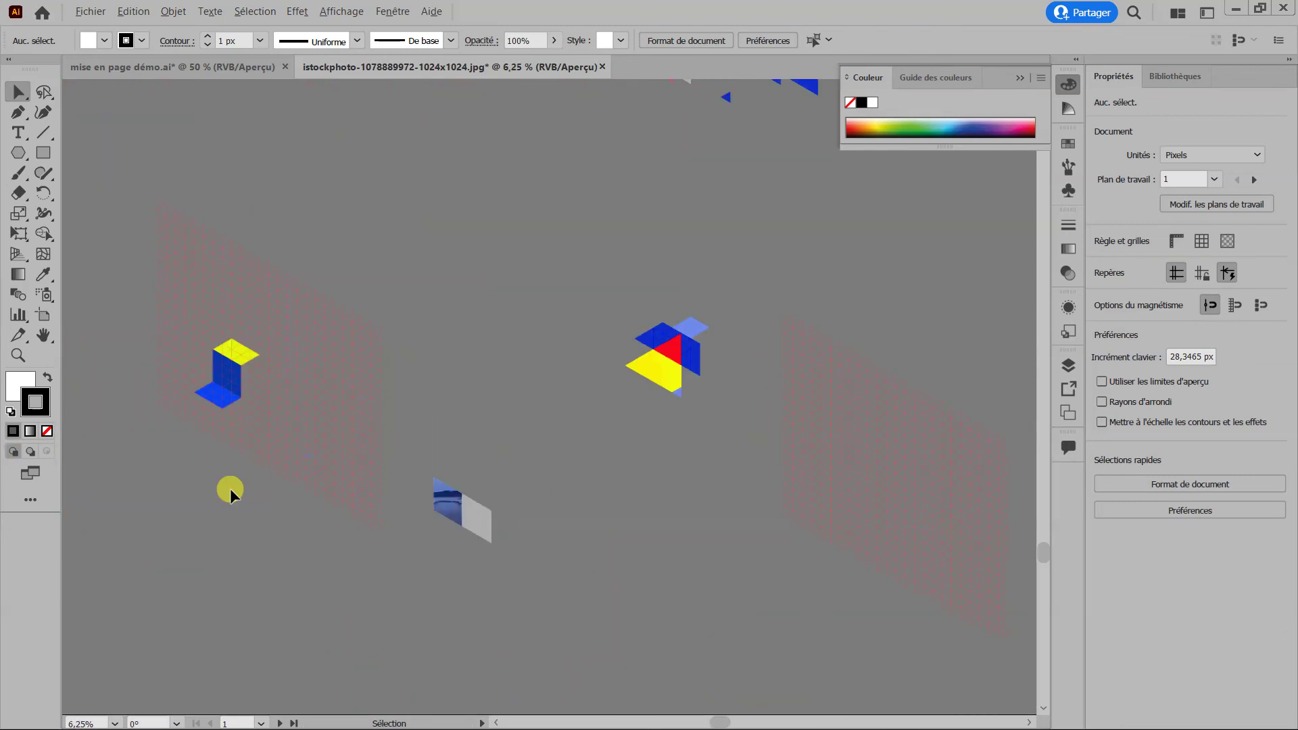
{"action": "scroll", "coordinate": [230, 493], "scroll_direction": "up", "scroll_amount": 1}
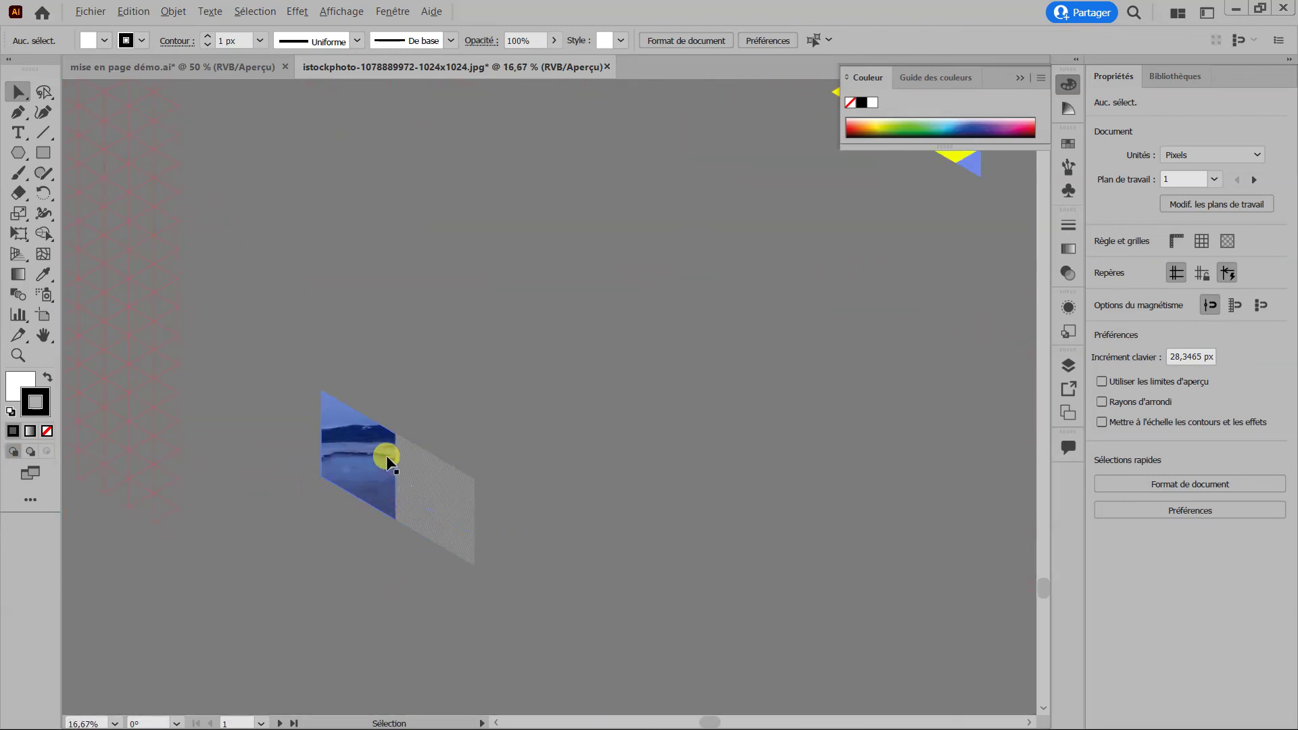
{"action": "scroll", "coordinate": [292, 443], "scroll_direction": "up", "scroll_amount": 2}
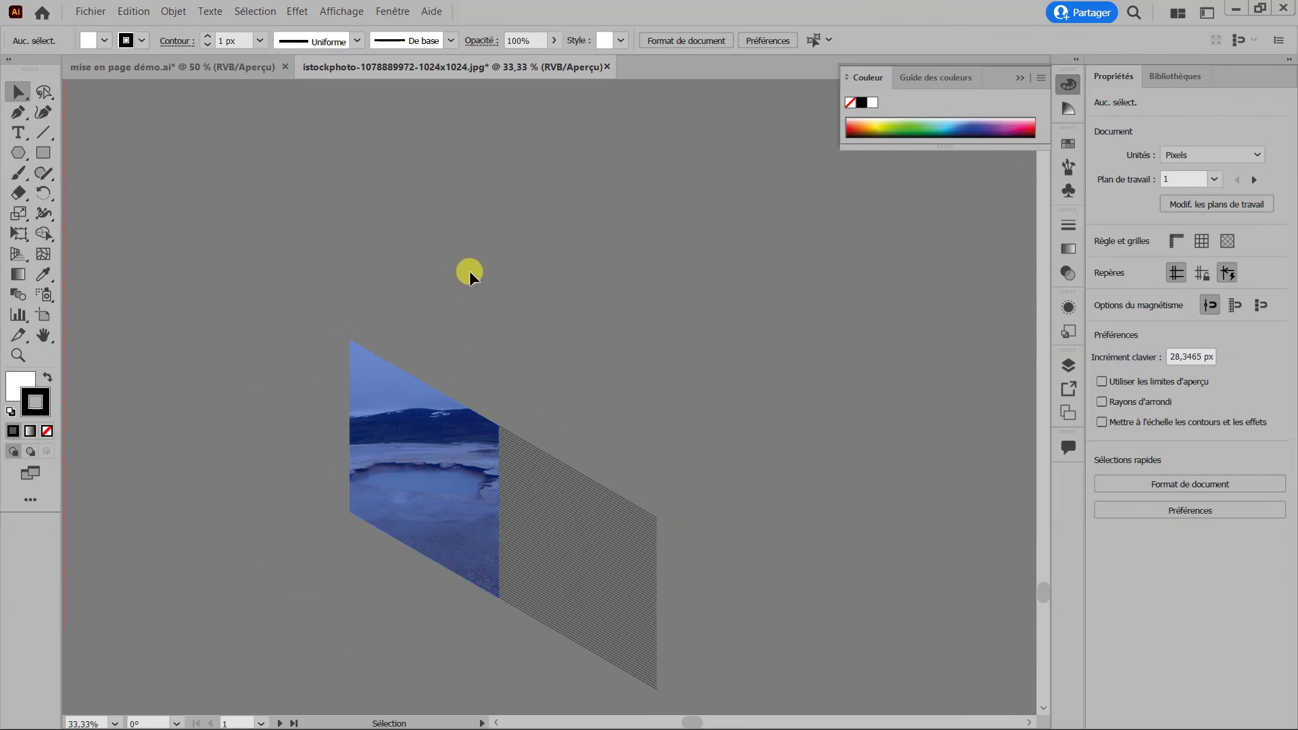
{"action": "scroll", "coordinate": [572, 671], "scroll_direction": "down", "scroll_amount": 6}
{"action": "scroll", "coordinate": [493, 294], "scroll_direction": "up", "scroll_amount": 2}
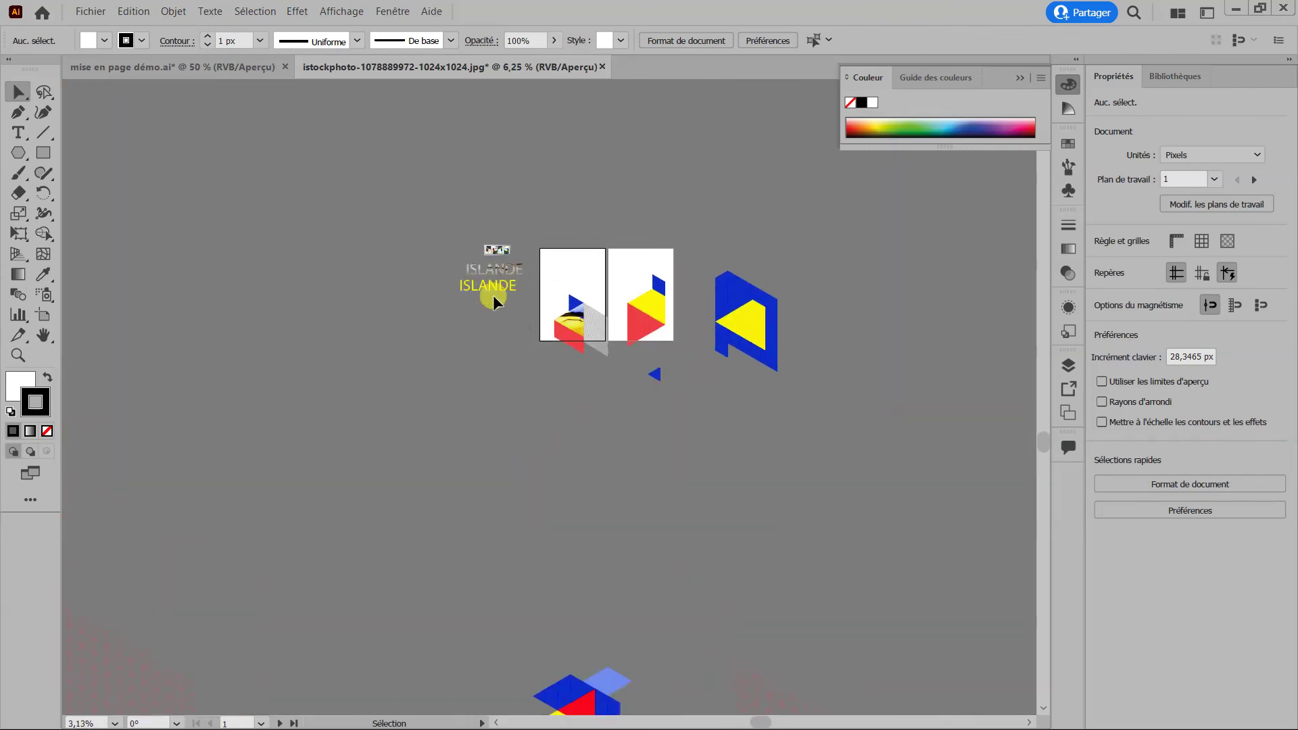
{"action": "scroll", "coordinate": [627, 371], "scroll_direction": "up", "scroll_amount": 3}
{"action": "scroll", "coordinate": [625, 424], "scroll_direction": "down", "scroll_amount": 2}
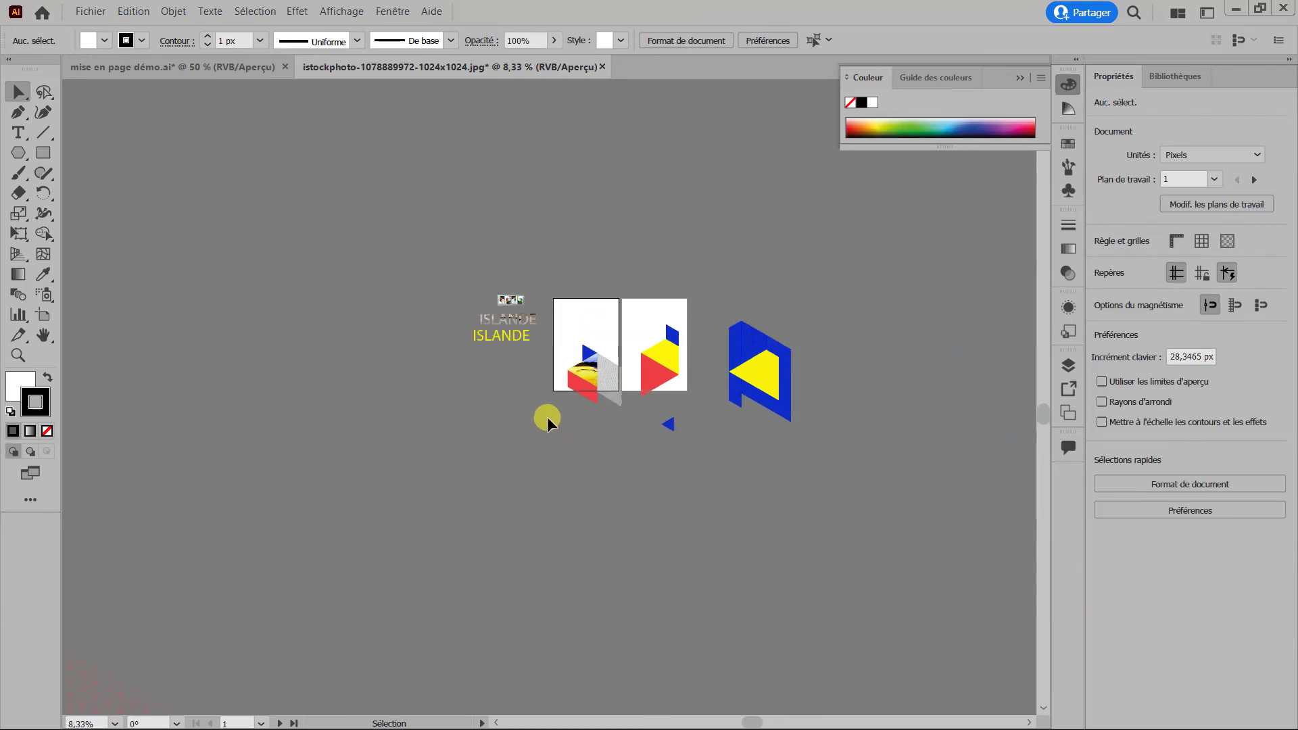